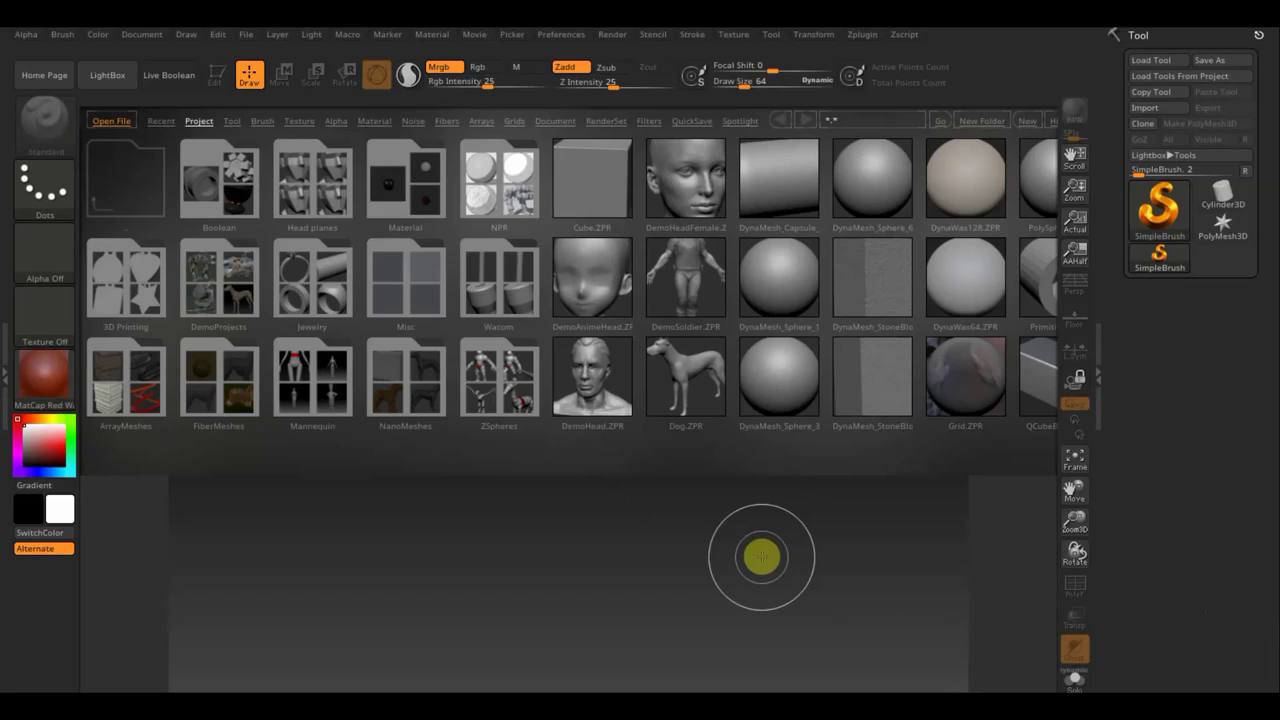
Browse the LightBox ZSpheres and Mannequin sample folders, then close LightBox
{"action": "left_click", "coordinate": [500, 385]}
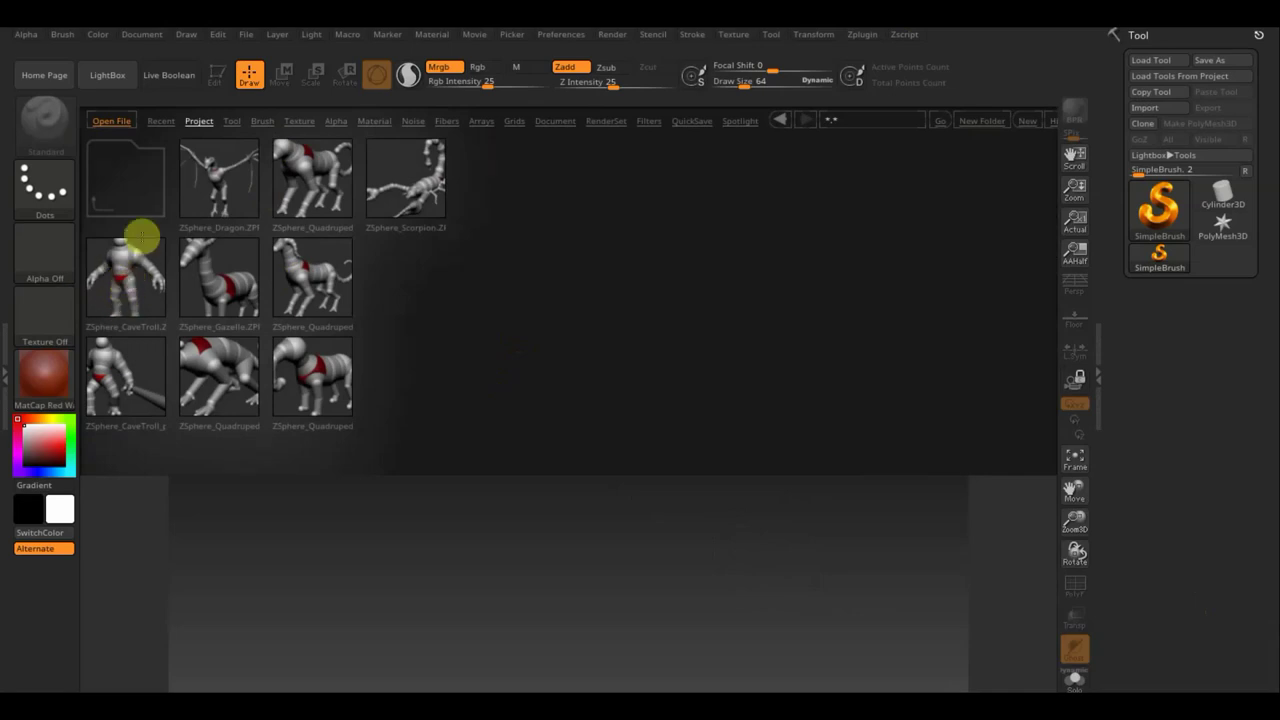
{"action": "left_click", "coordinate": [124, 180]}
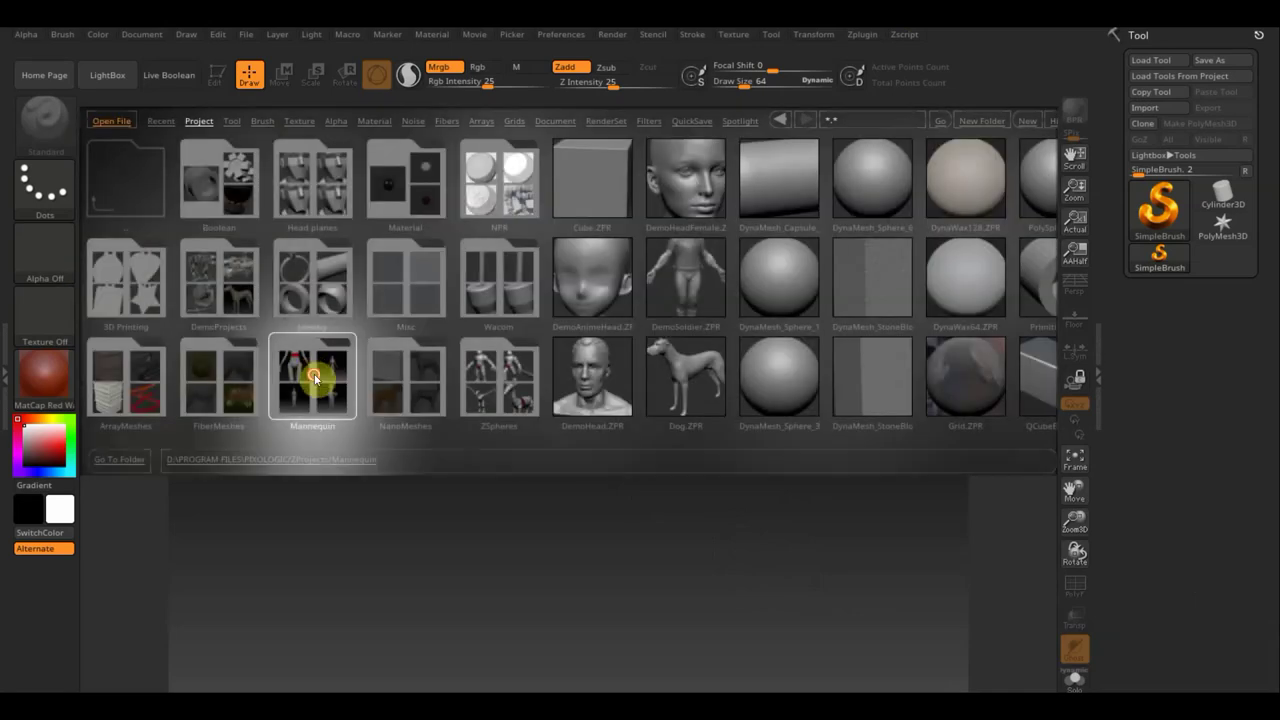
{"action": "left_click", "coordinate": [316, 371]}
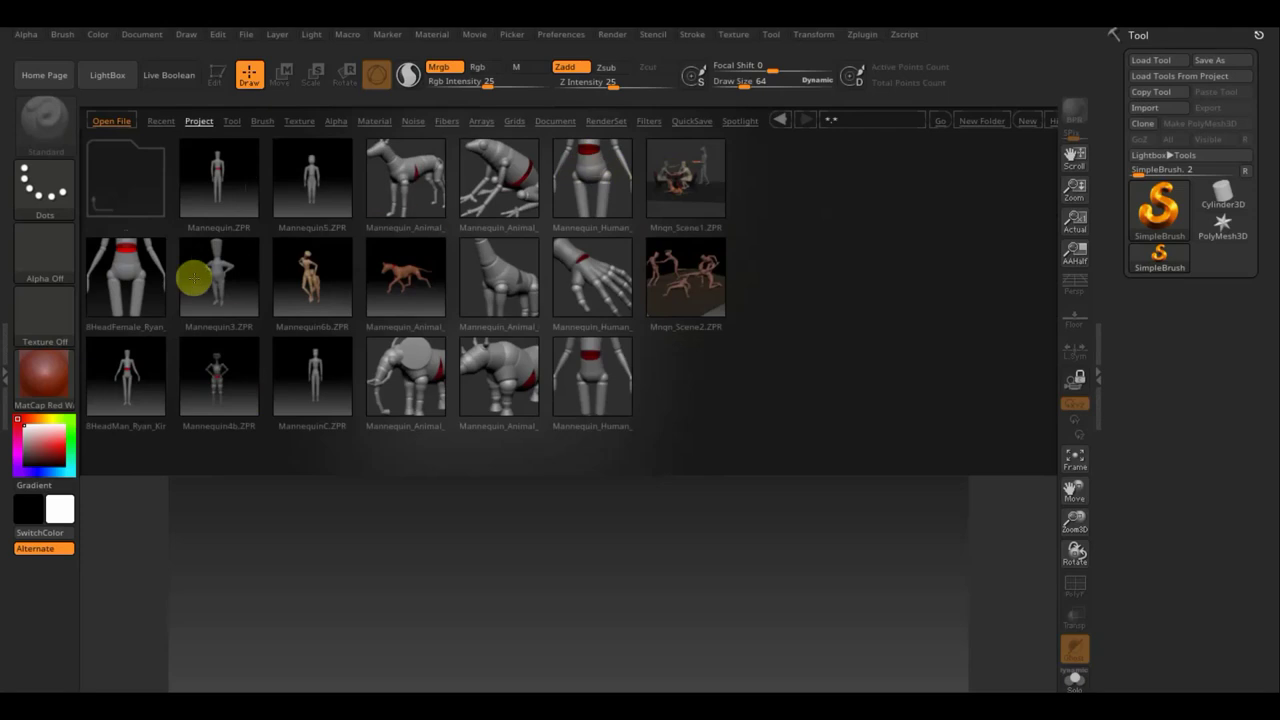
{"action": "left_click", "coordinate": [130, 180]}
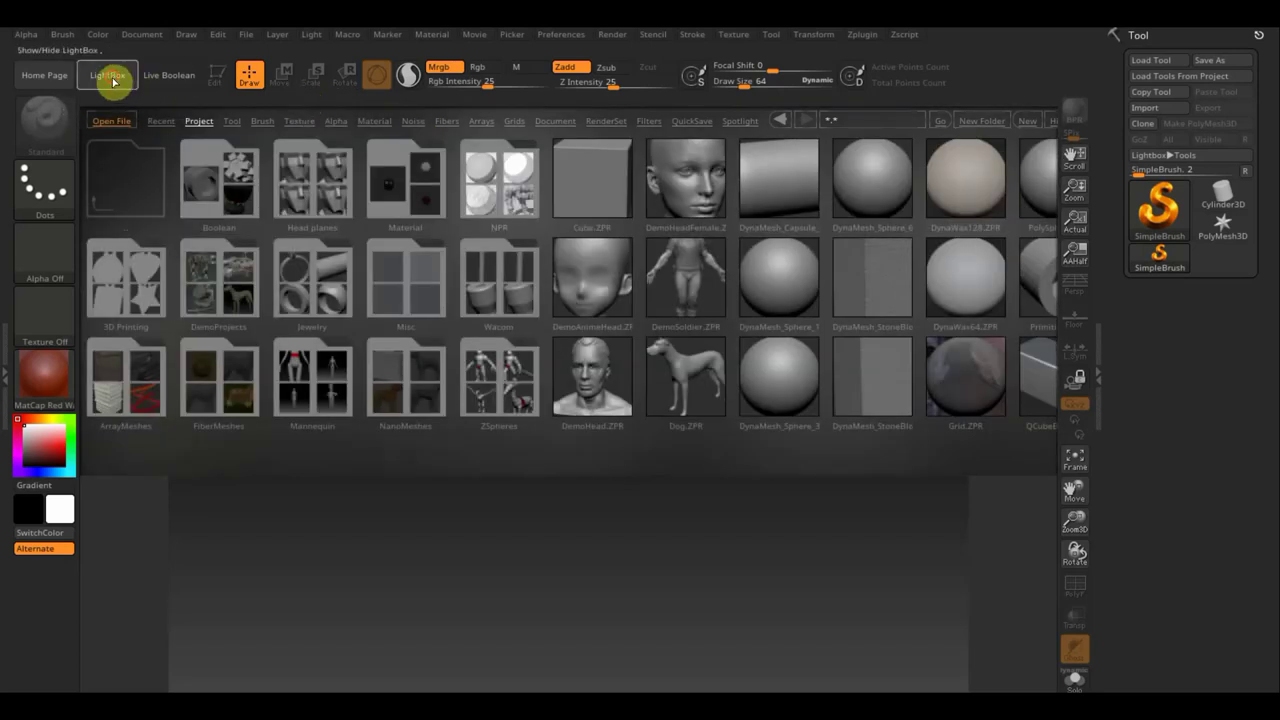
{"action": "left_click", "coordinate": [107, 75]}
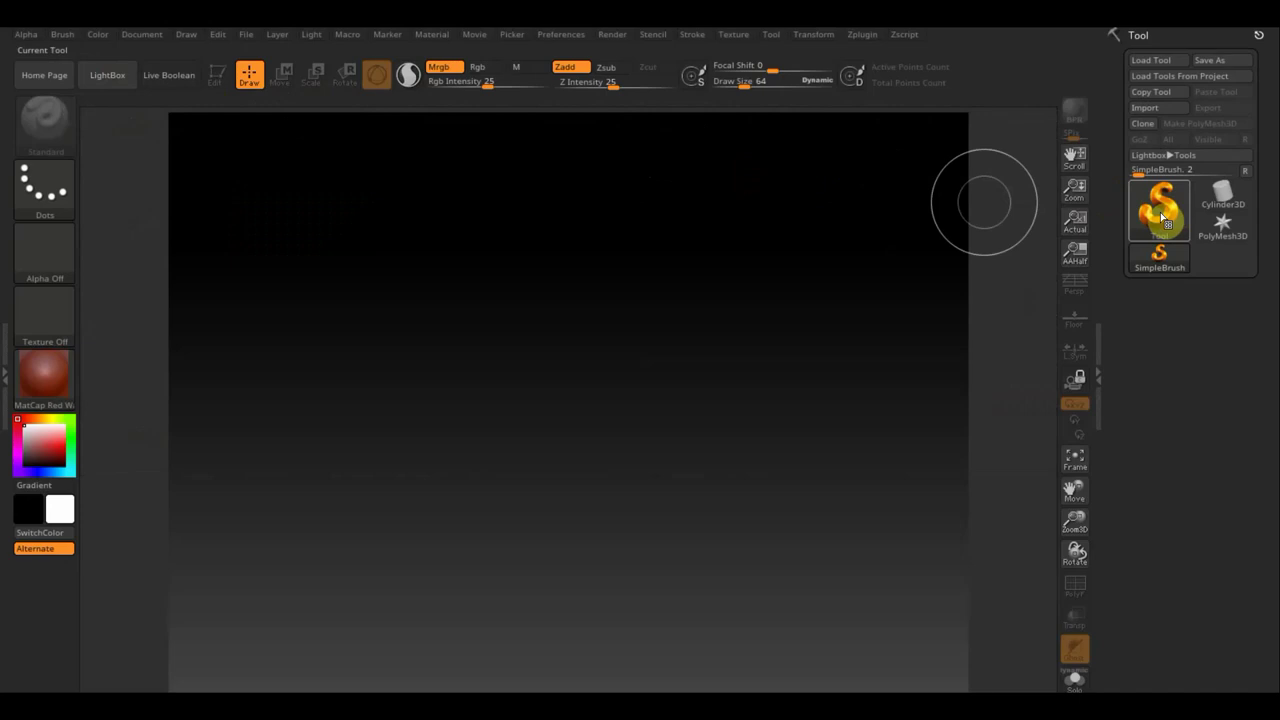
Import разведчик_1 from the Desktop, draw it on the canvas and enter Edit mode
{"action": "left_click", "coordinate": [1148, 108]}
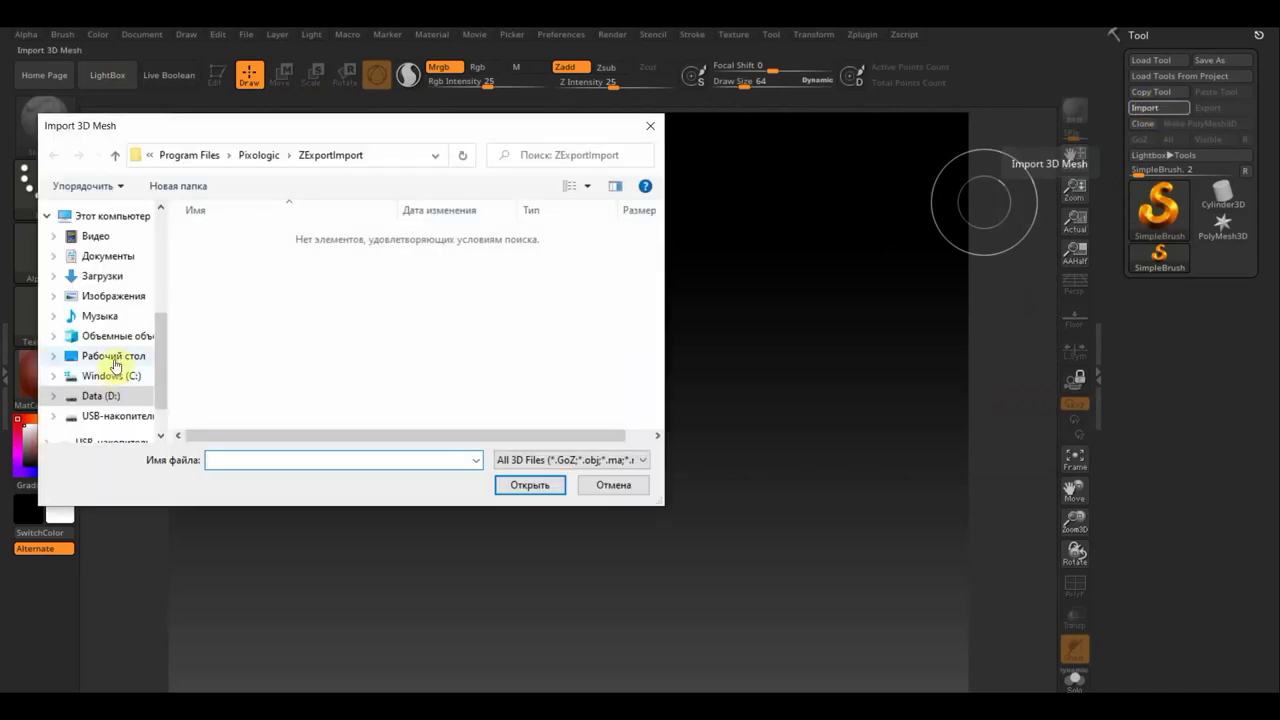
{"action": "left_click", "coordinate": [117, 356]}
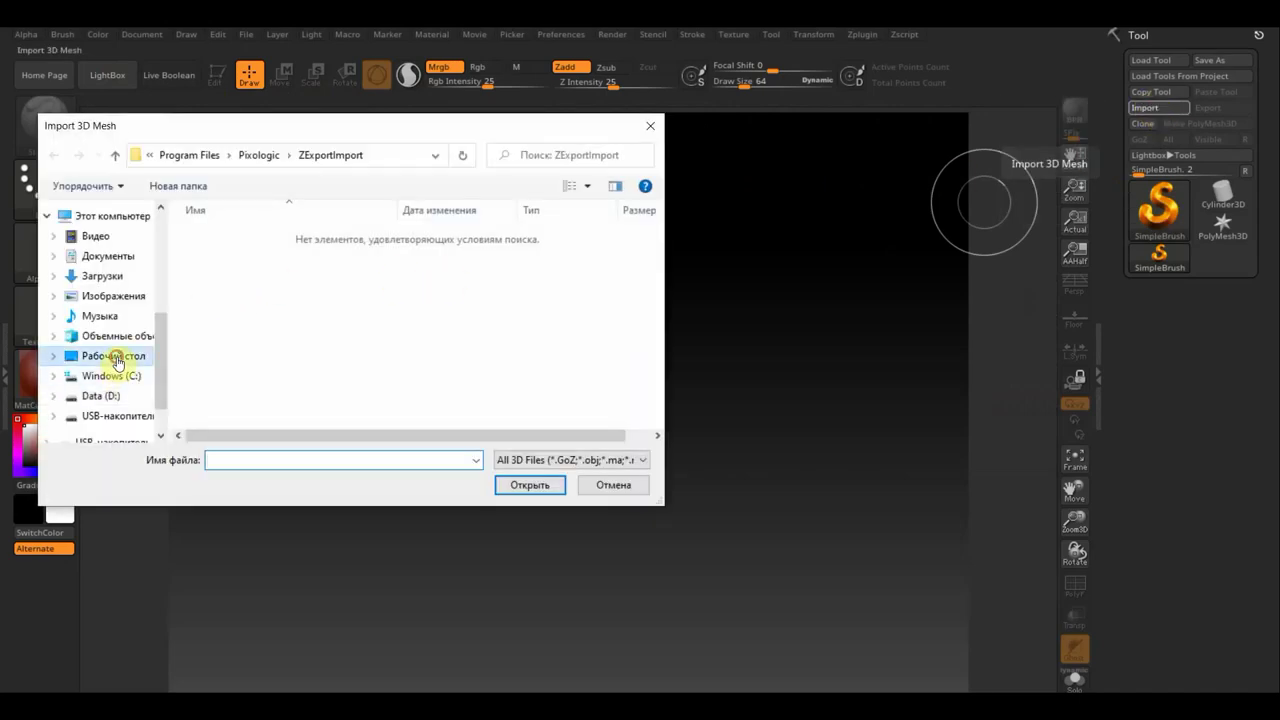
{"action": "left_click", "coordinate": [580, 272]}
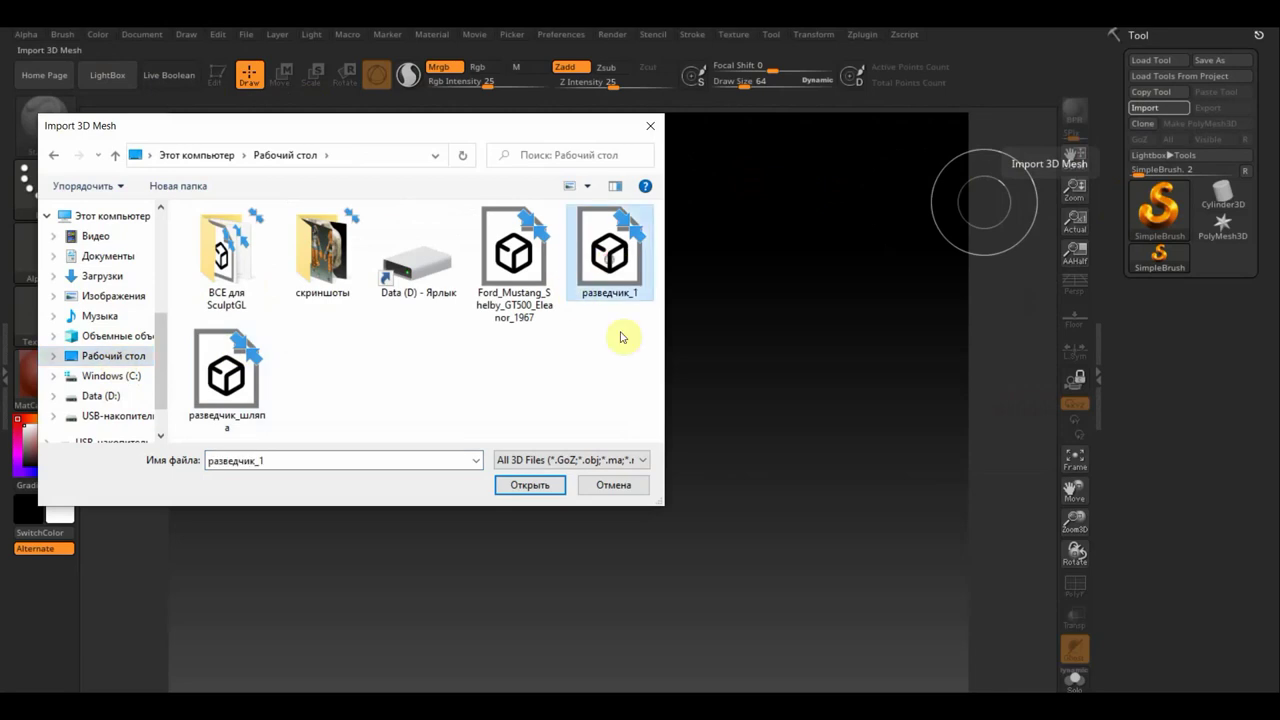
{"action": "left_click", "coordinate": [530, 484]}
{"action": "left_click_drag", "start_coordinate": [589, 323], "coordinate": [580, 569]}
{"action": "left_click", "coordinate": [218, 71]}
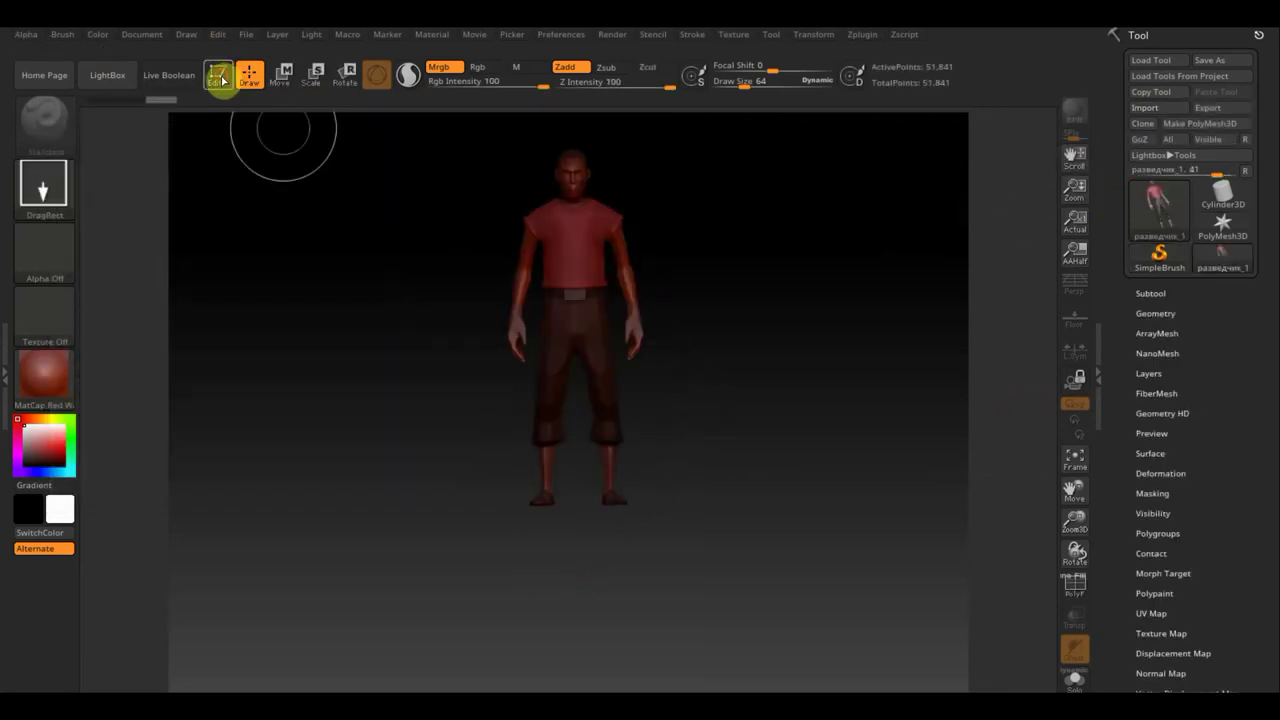
Apply the SketchShaded2 MatCap material to the character and frame it in view
{"action": "left_click", "coordinate": [63, 380]}
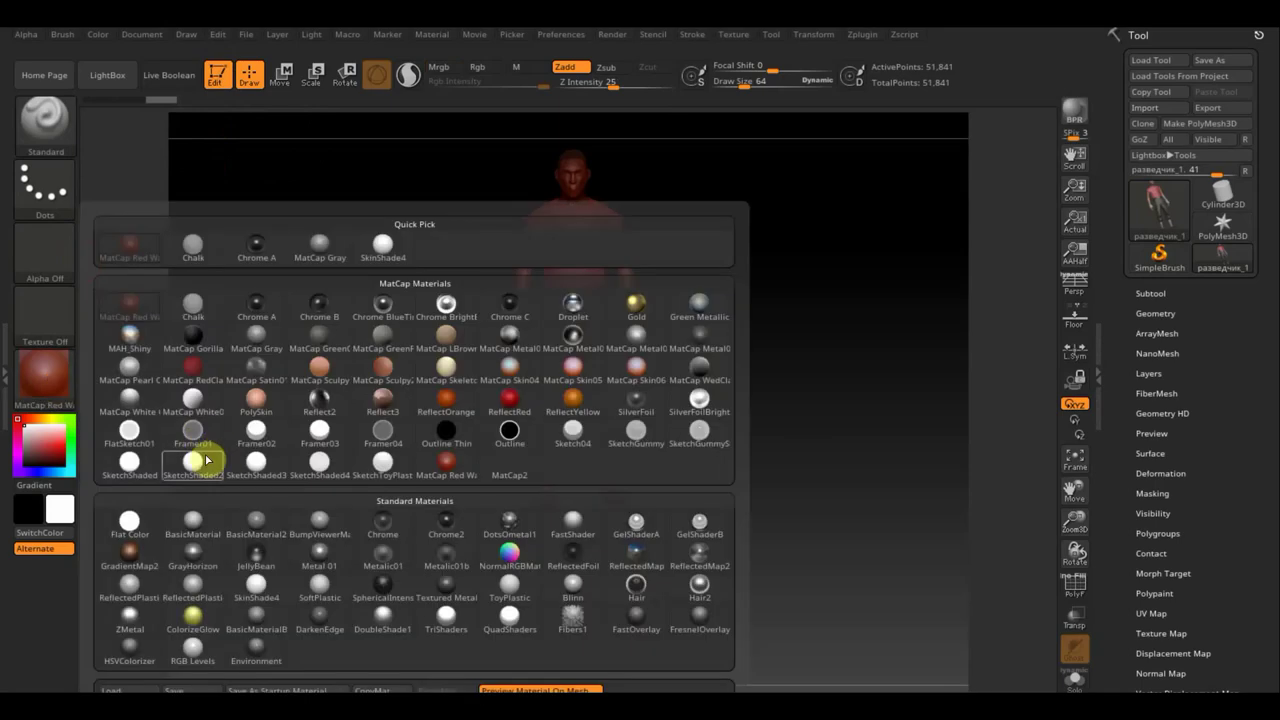
{"action": "left_click", "coordinate": [206, 458]}
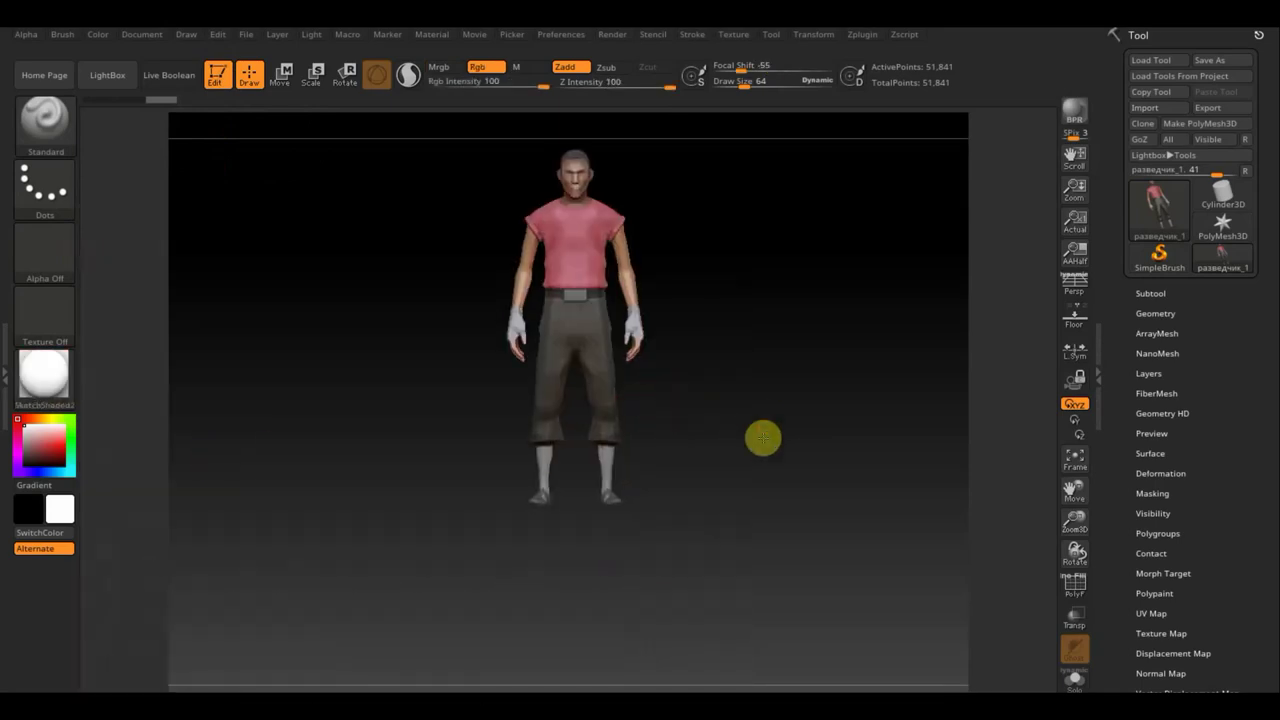
{"action": "key", "text": "f"}
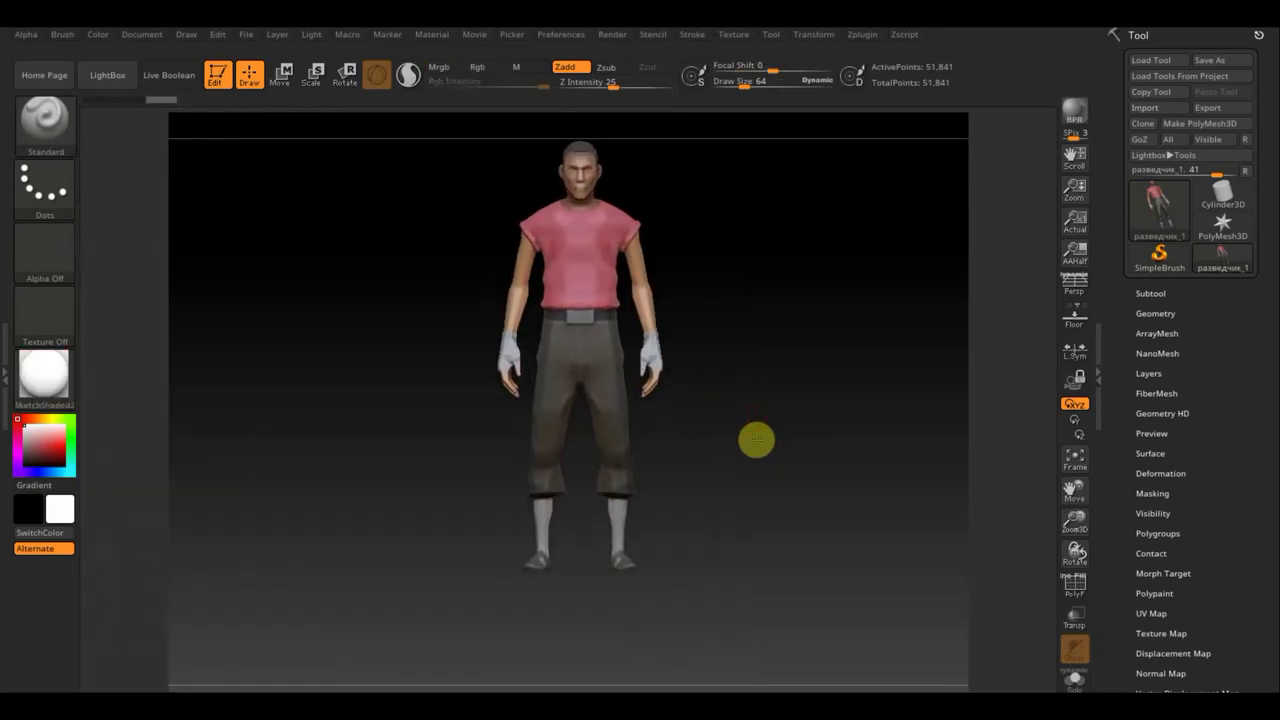
{"action": "left_click", "coordinate": [1147, 205]}
{"action": "mouse_move", "coordinate": [762, 345]}
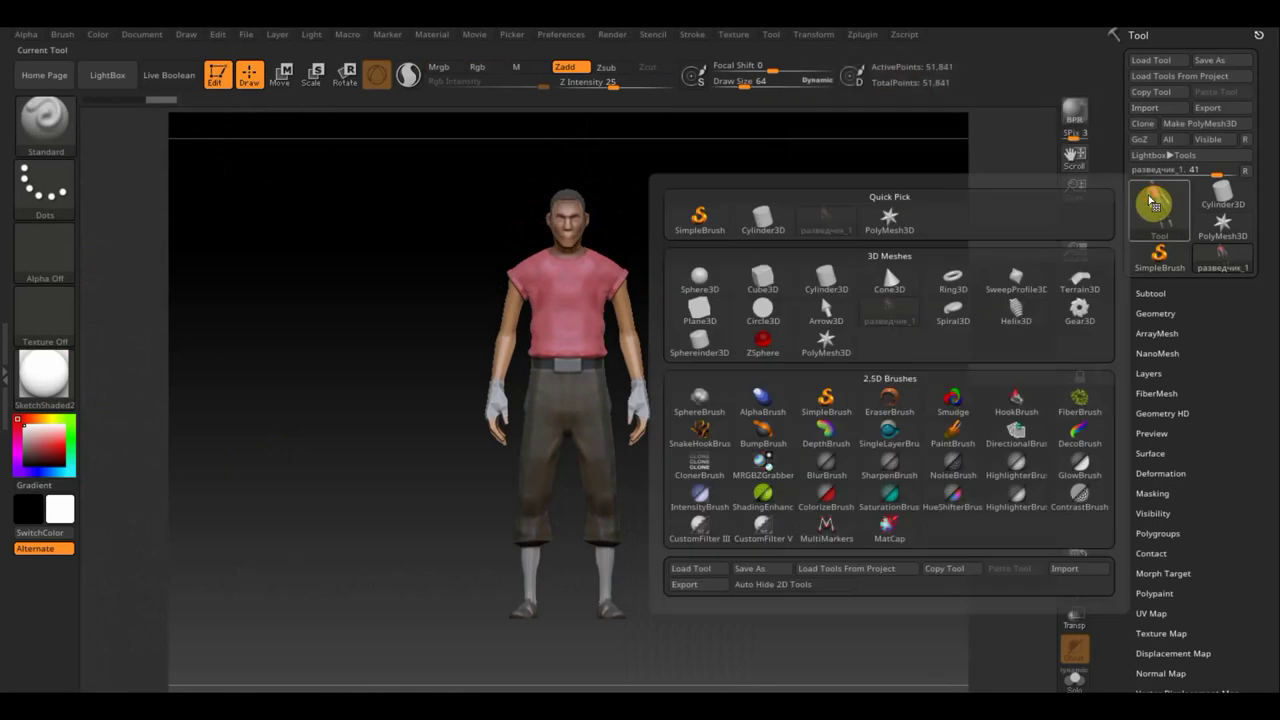
Switch to a new ZSphere tool and set разведчик_1 as its rigging mesh
{"action": "left_click", "coordinate": [773, 347]}
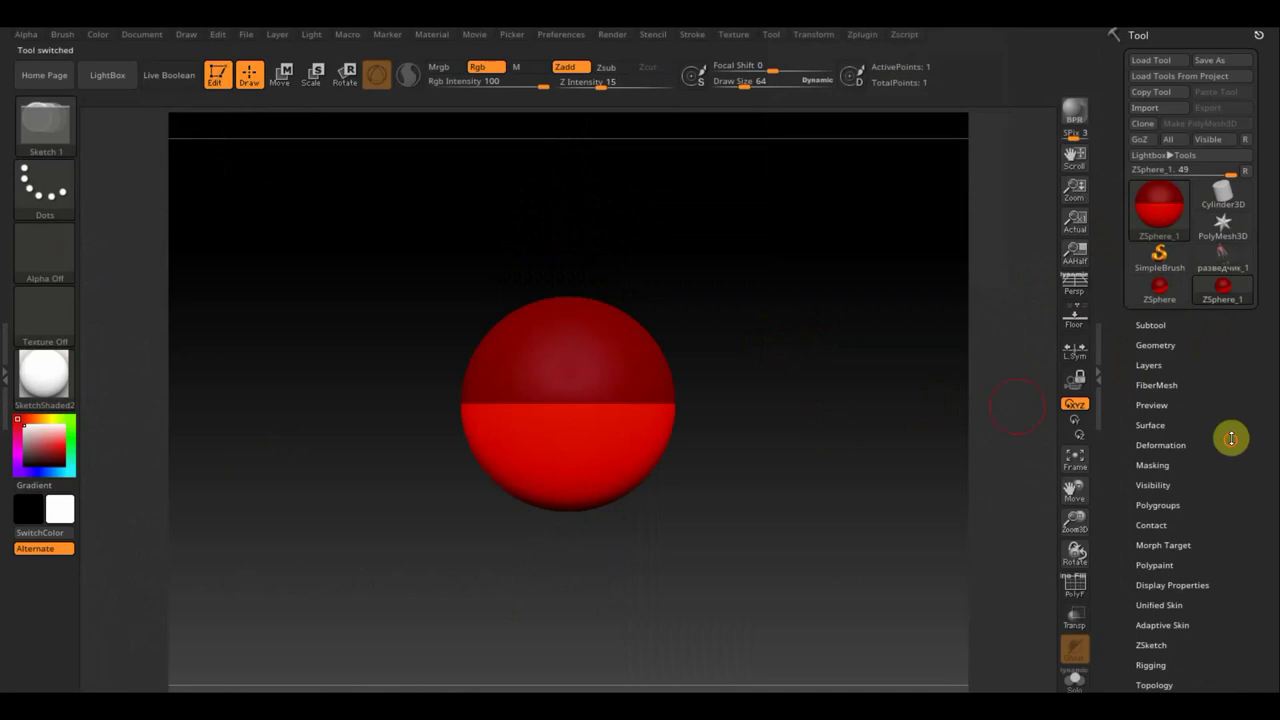
{"action": "scroll", "coordinate": [1231, 438], "scroll_direction": "down", "scroll_amount": 3}
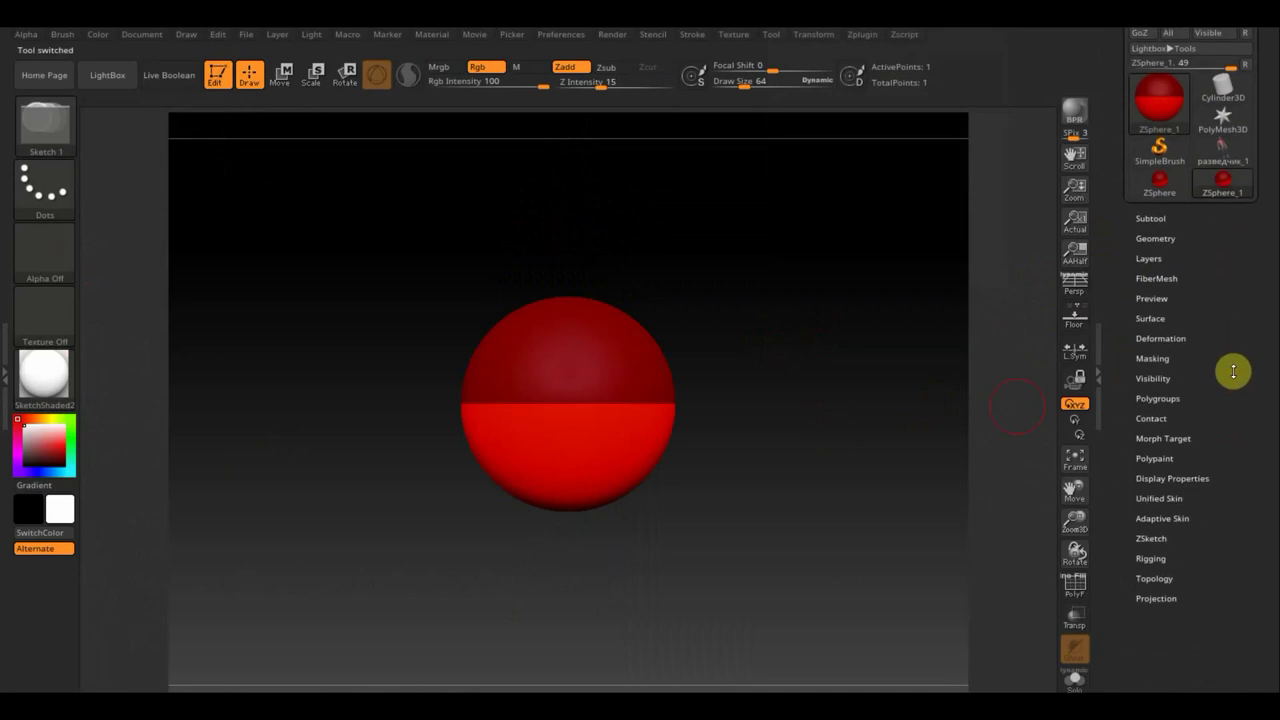
{"action": "left_click", "coordinate": [1152, 557]}
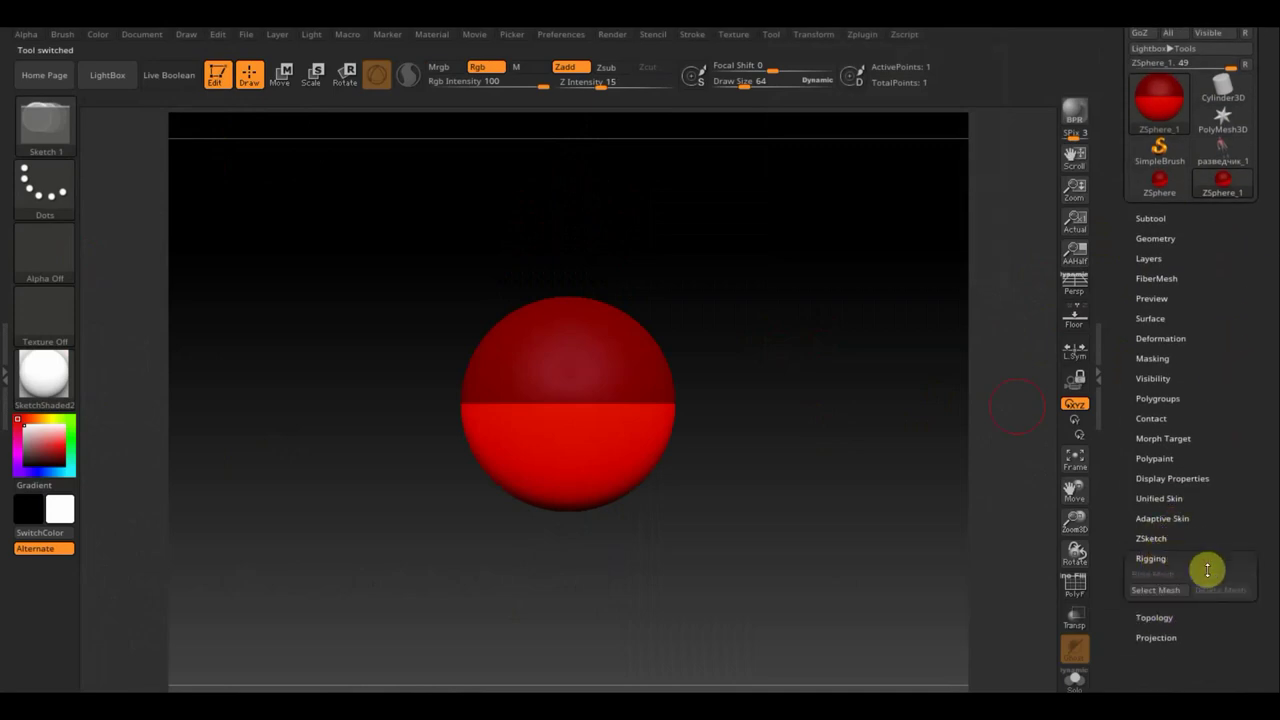
{"action": "left_click", "coordinate": [1155, 592]}
{"action": "left_click", "coordinate": [709, 443]}
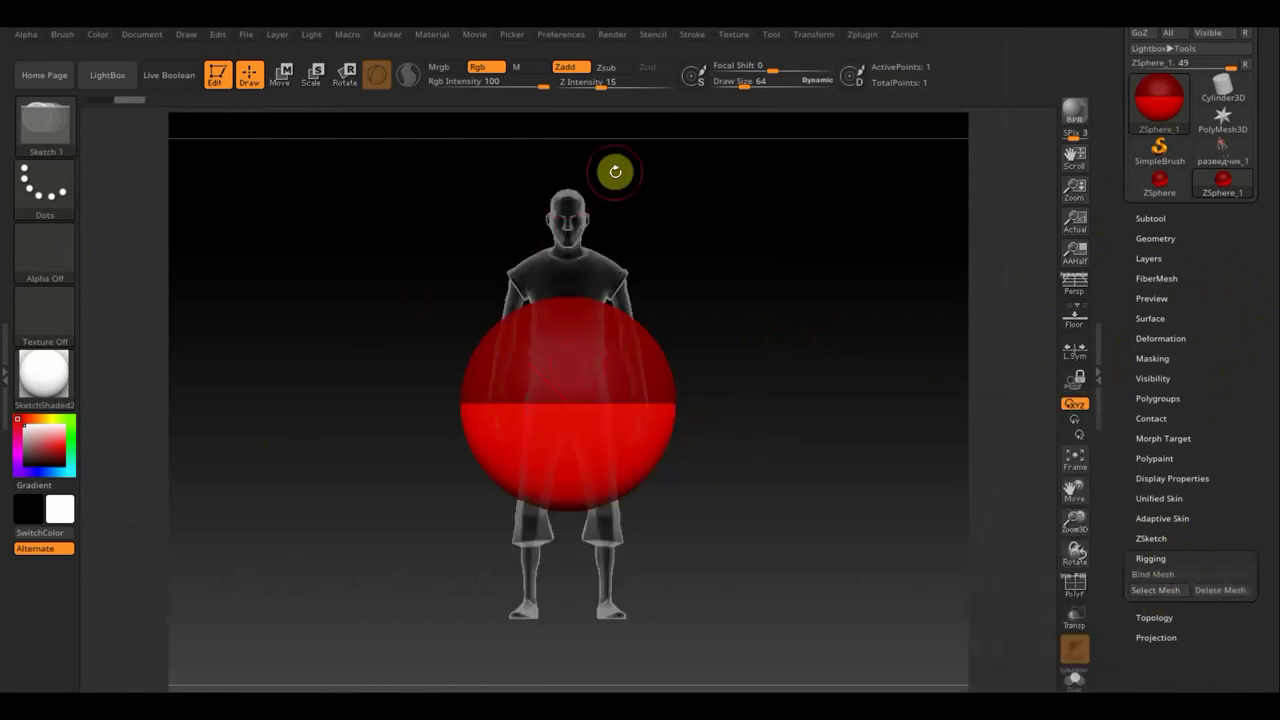
Scale the root ZSphere down to a small ball at the character's hips
{"action": "left_click", "coordinate": [313, 76]}
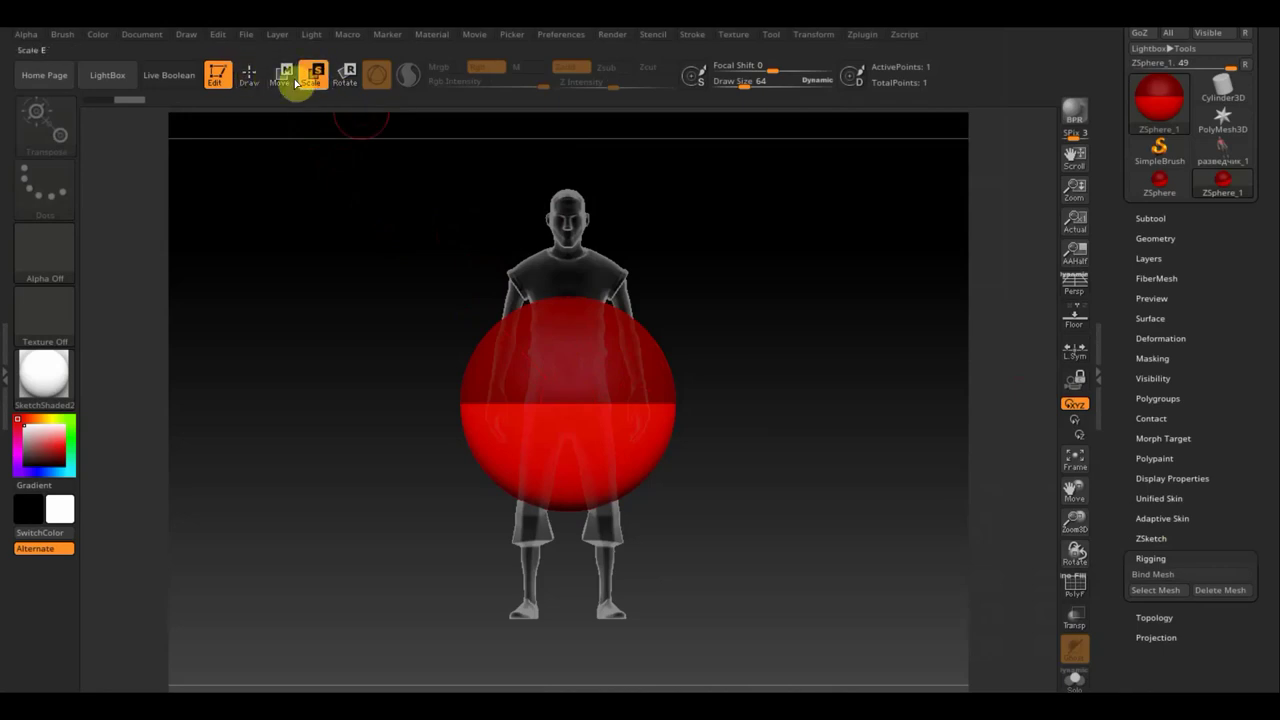
{"action": "left_click", "coordinate": [279, 78]}
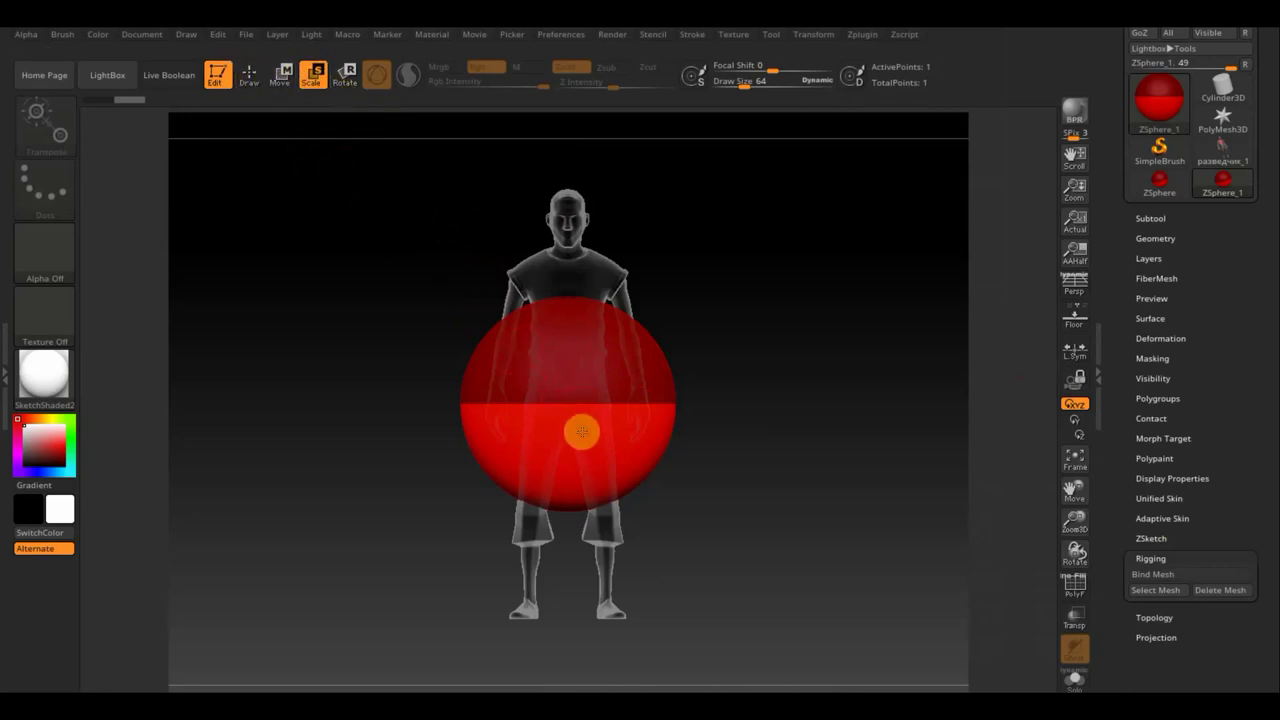
{"action": "mouse_move", "coordinate": [580, 431]}
{"action": "left_mouse_down"}
{"action": "mouse_move", "coordinate": [494, 280]}
{"action": "mouse_move", "coordinate": [611, 306]}
{"action": "left_mouse_up"}
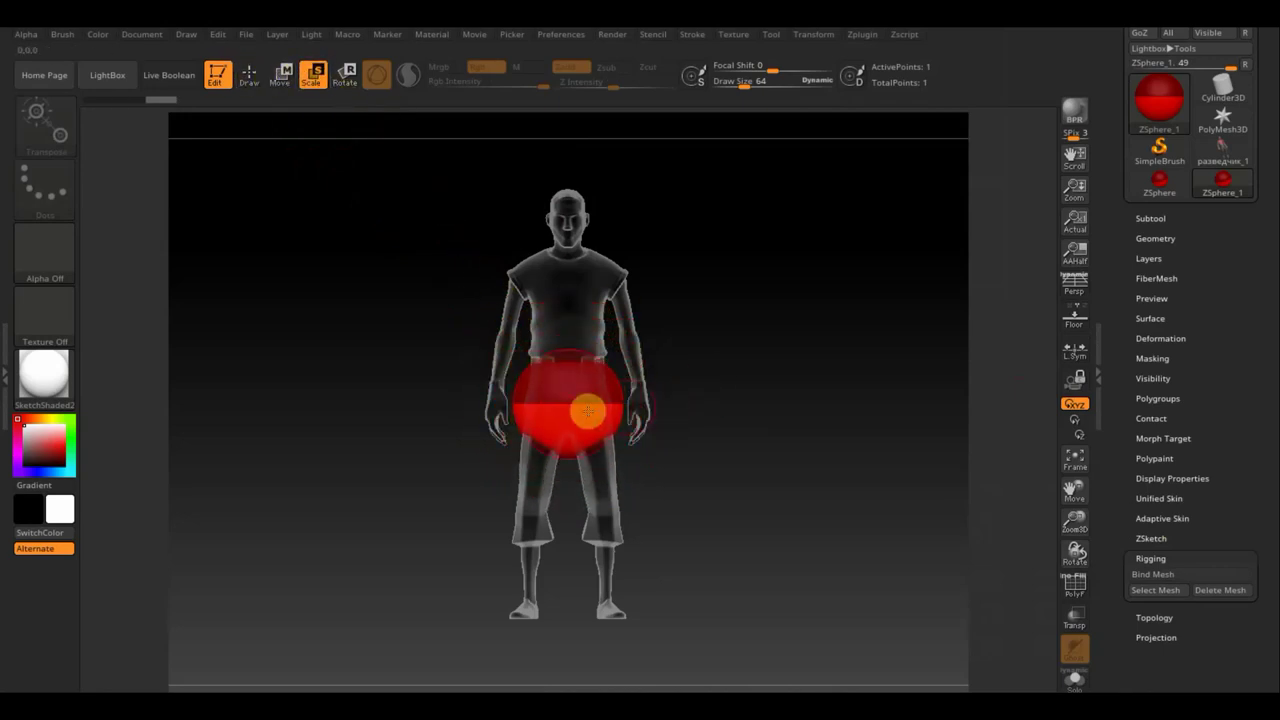
{"action": "left_click_drag", "start_coordinate": [548, 371], "coordinate": [406, 129]}
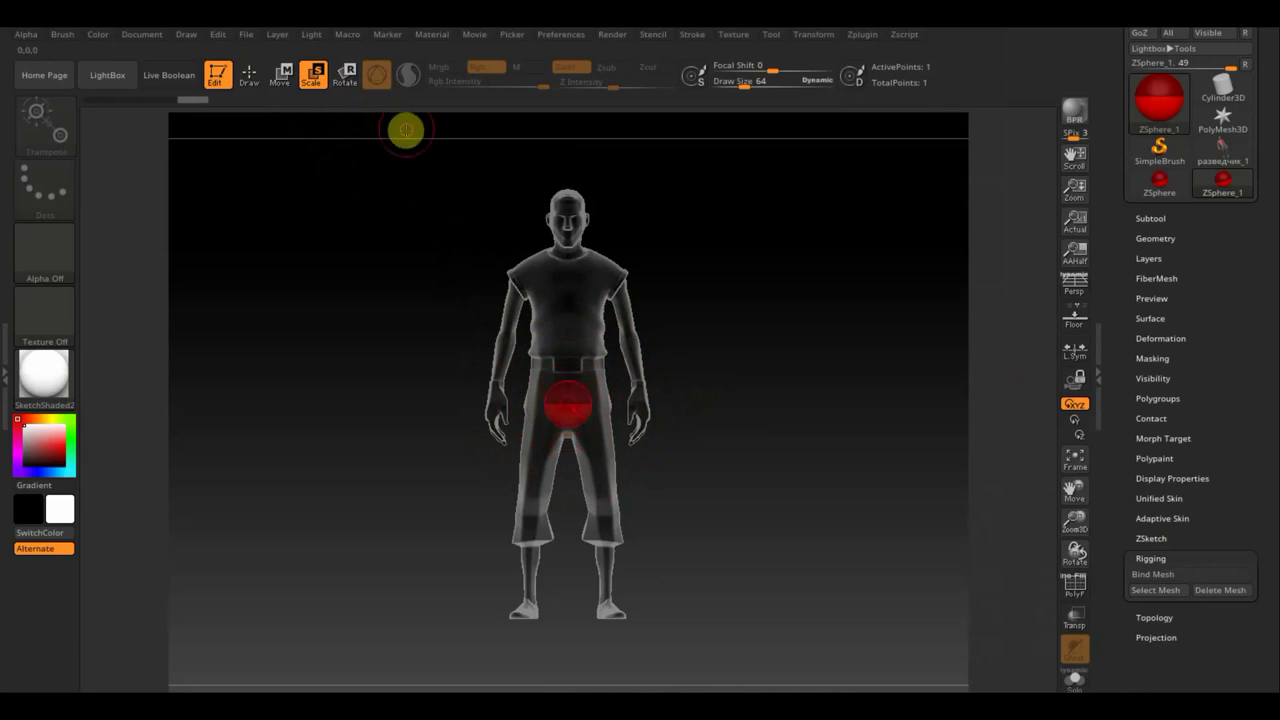
{"action": "left_click_drag", "start_coordinate": [564, 396], "coordinate": [537, 354]}
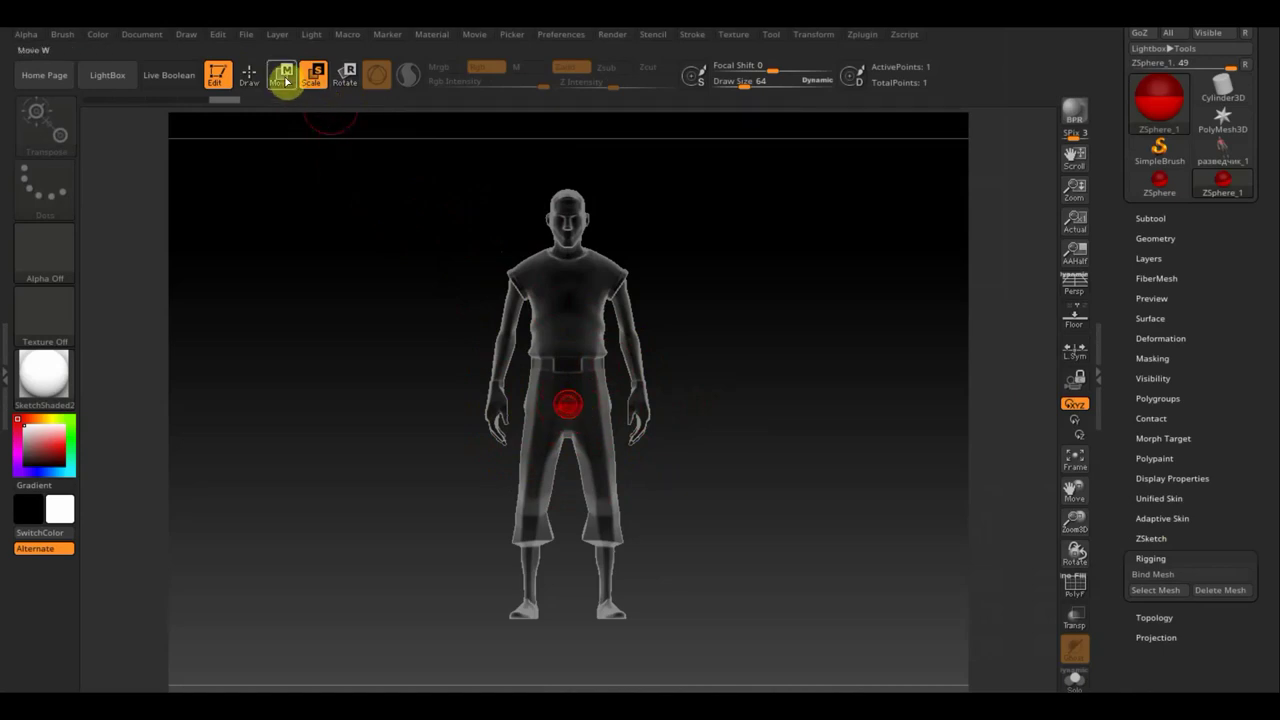
{"action": "left_click", "coordinate": [248, 79]}
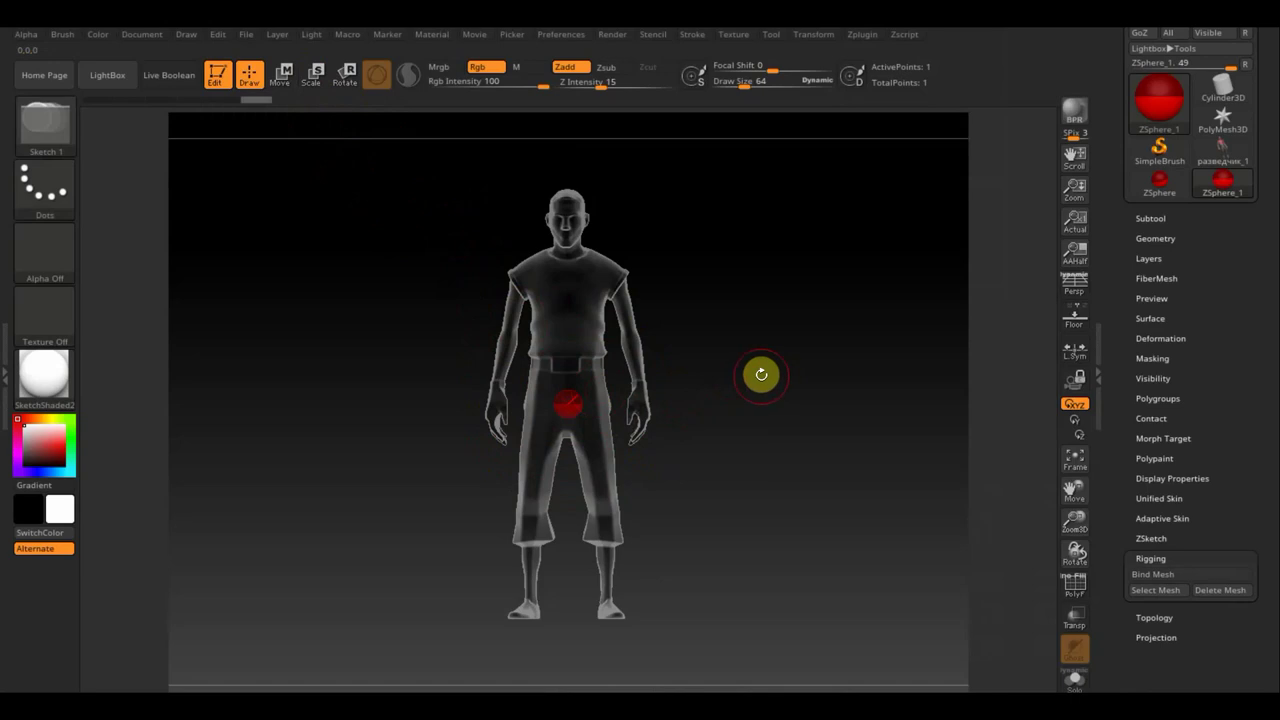
Add a second ZSphere and pull it up from the hips to the chest
{"action": "left_click_drag", "start_coordinate": [765, 379], "coordinate": [621, 416]}
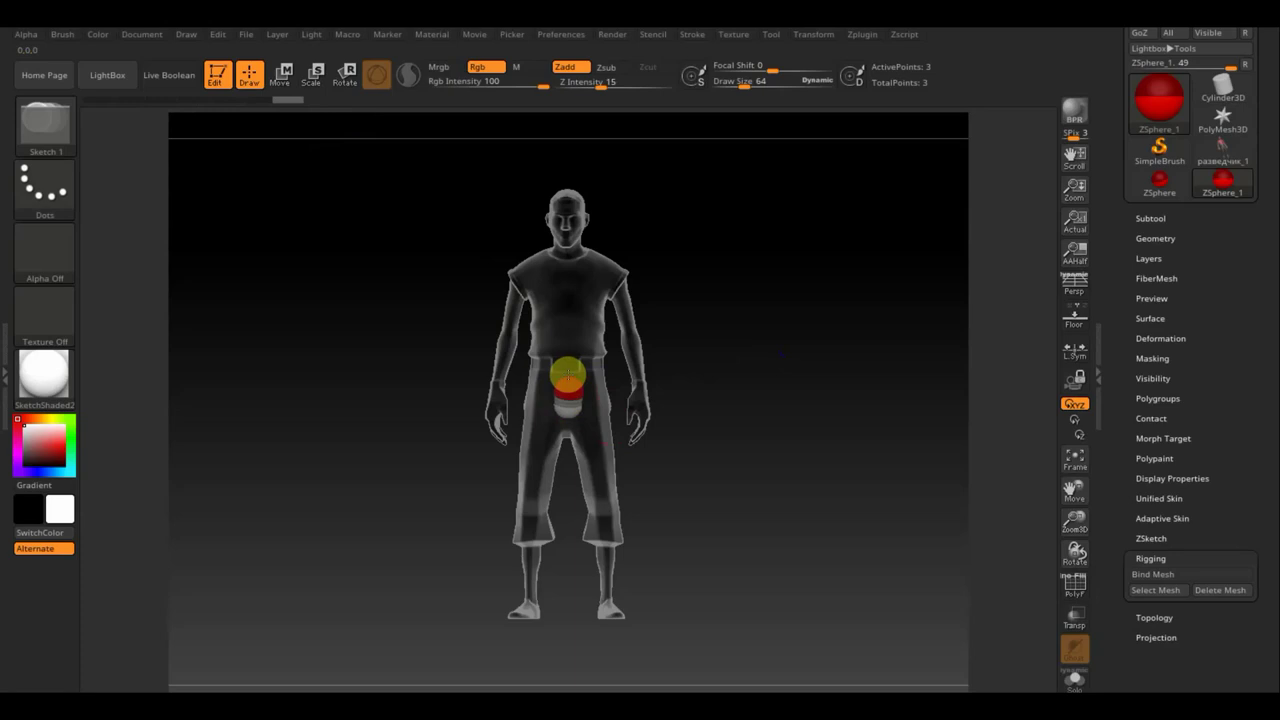
{"action": "left_click", "coordinate": [284, 76]}
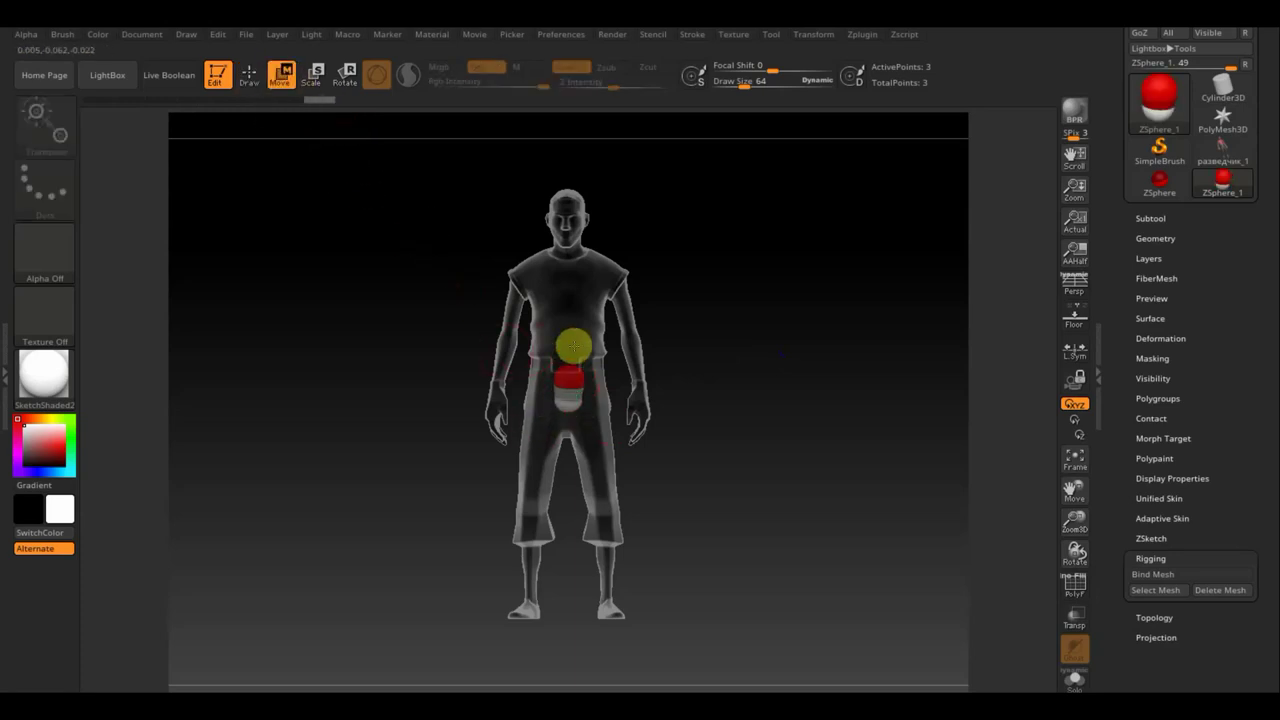
{"action": "left_click_drag", "start_coordinate": [574, 346], "coordinate": [566, 333]}
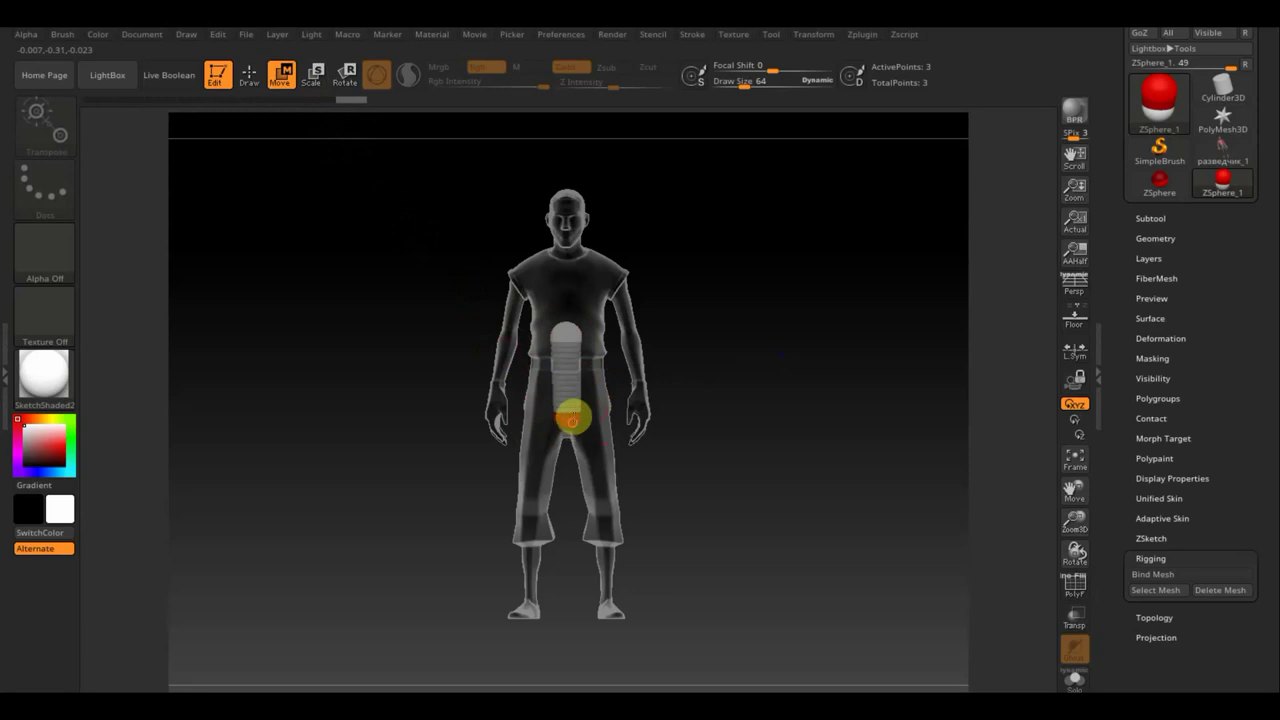
{"action": "left_click_drag", "start_coordinate": [572, 420], "coordinate": [567, 263]}
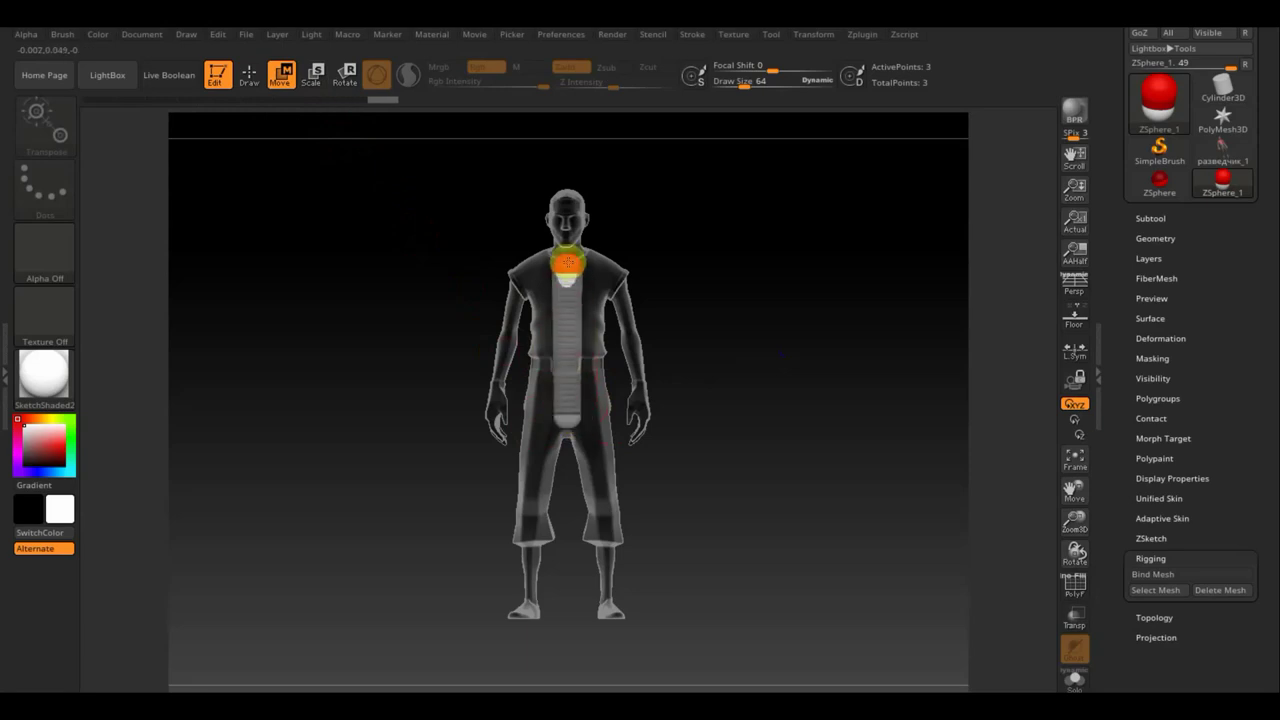
{"action": "left_click_drag", "start_coordinate": [566, 265], "coordinate": [566, 325]}
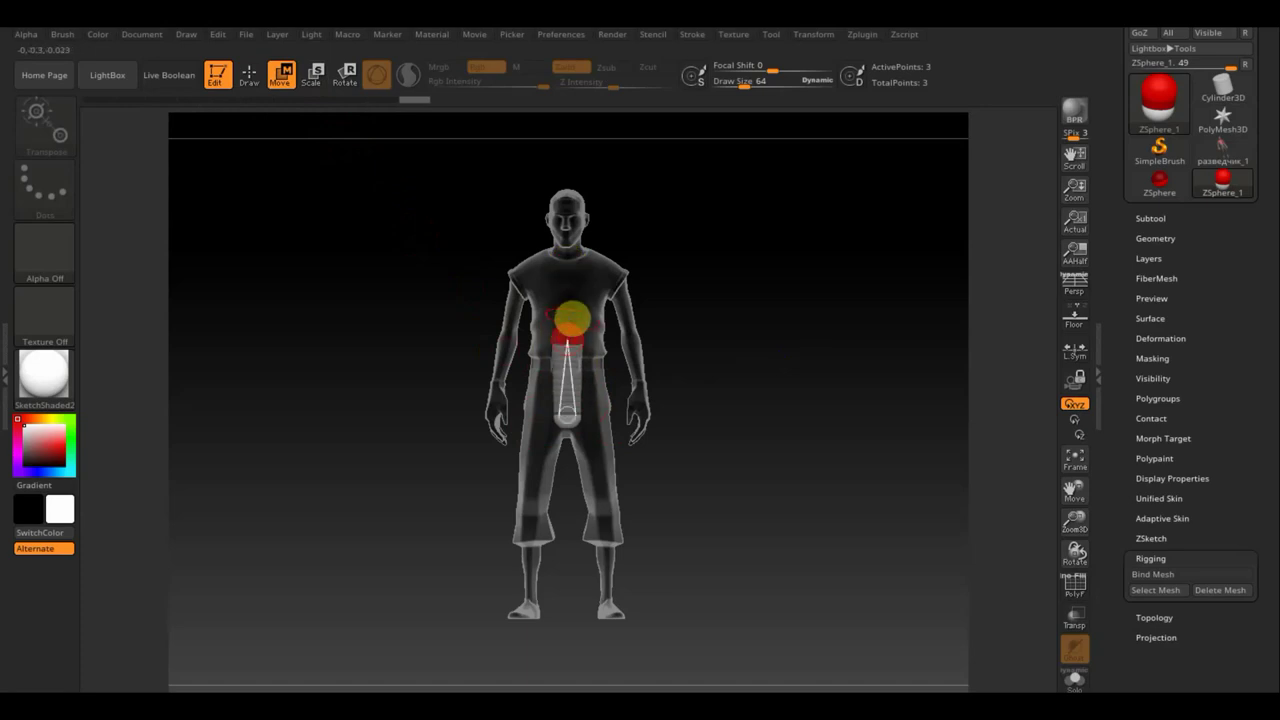
Move the chest ZSphere further up to the base of the neck
{"action": "left_click", "coordinate": [312, 74]}
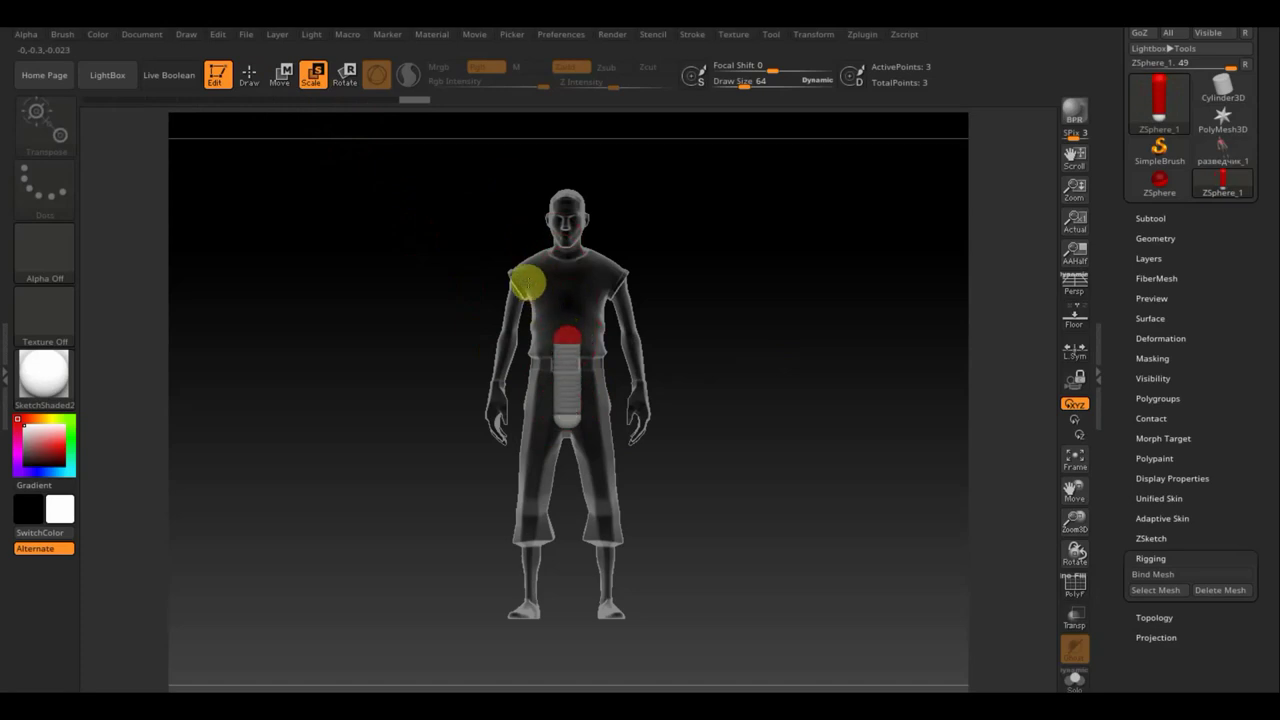
{"action": "left_click", "coordinate": [249, 73]}
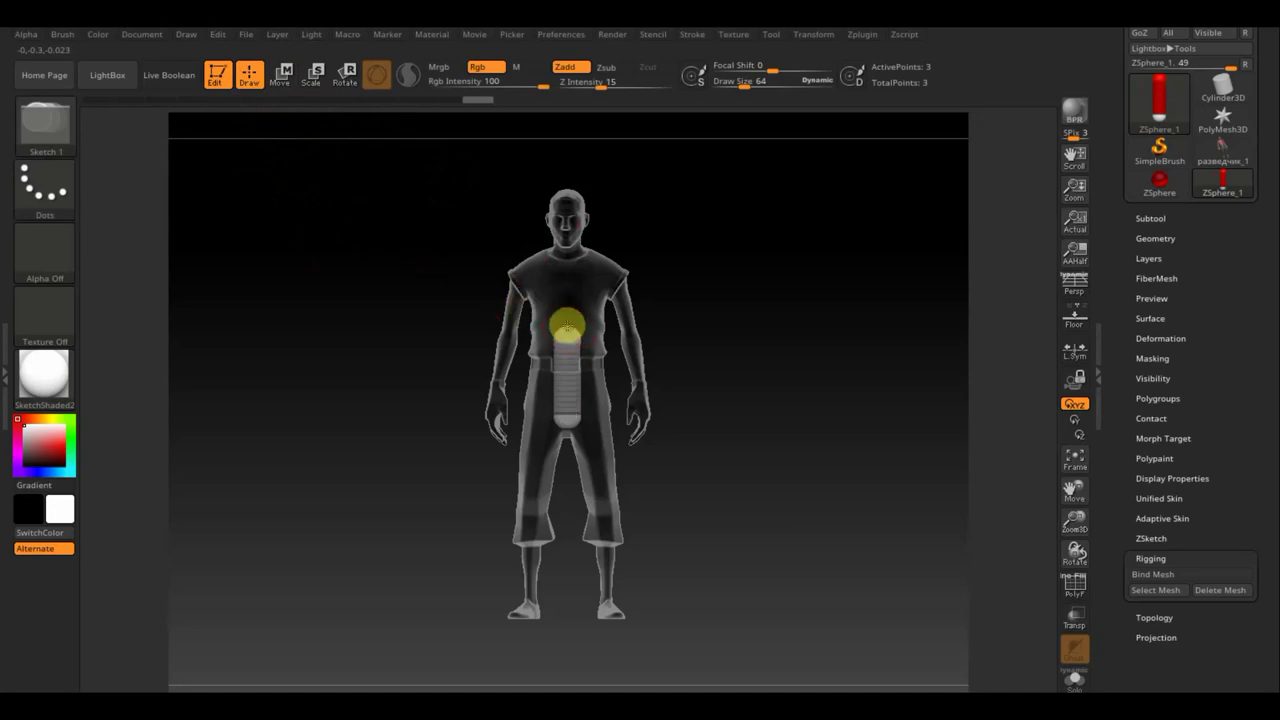
{"action": "left_click", "coordinate": [316, 76]}
{"action": "left_click", "coordinate": [281, 74]}
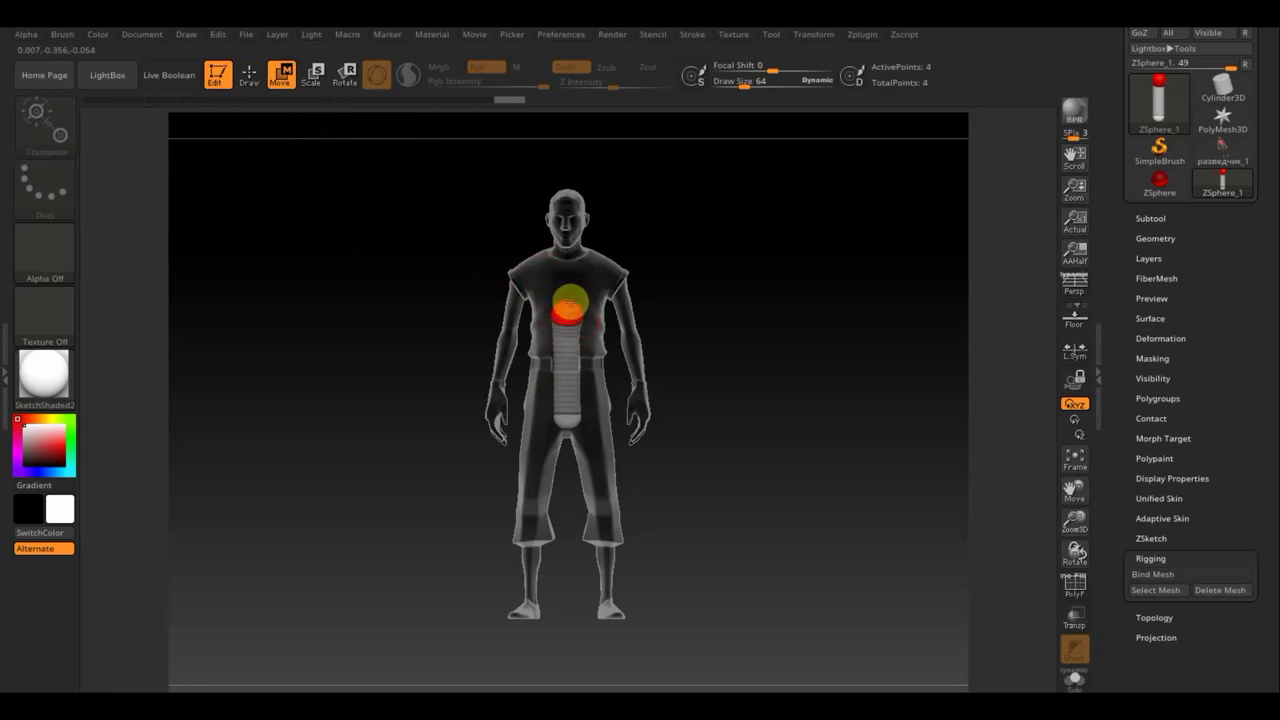
{"action": "left_click_drag", "start_coordinate": [569, 302], "coordinate": [571, 246]}
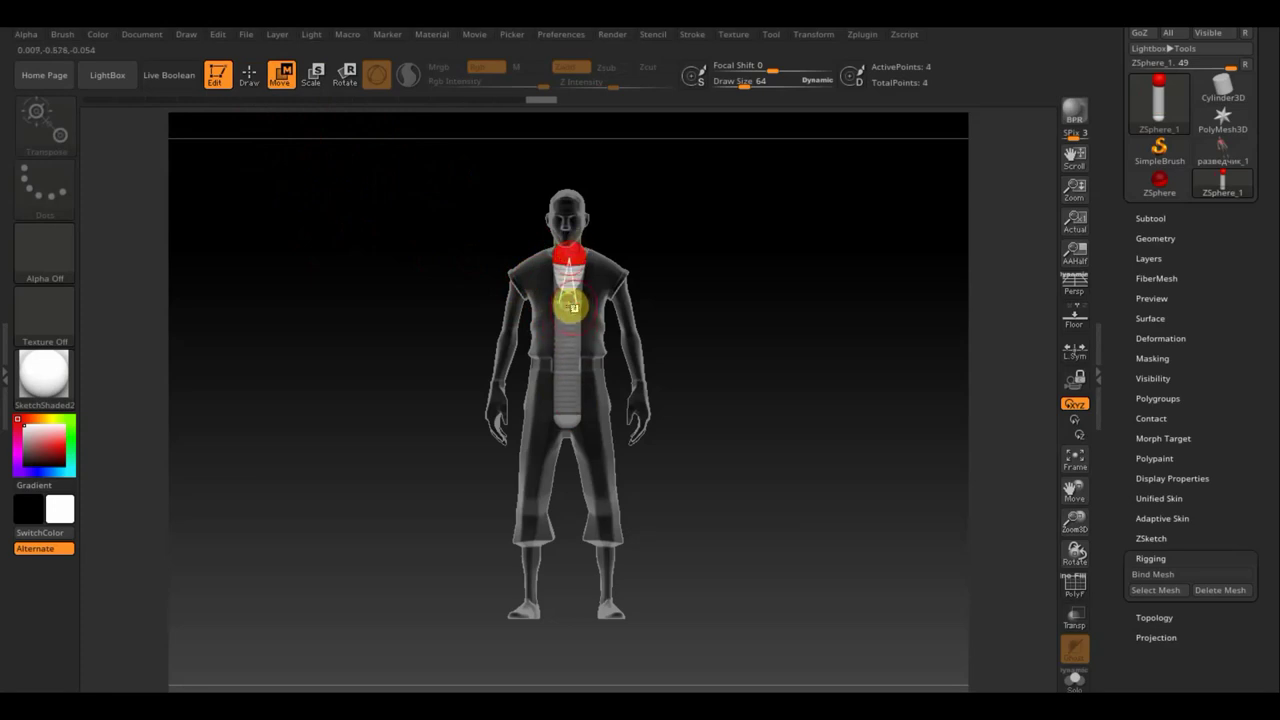
{"action": "left_click_drag", "start_coordinate": [566, 345], "coordinate": [566, 256]}
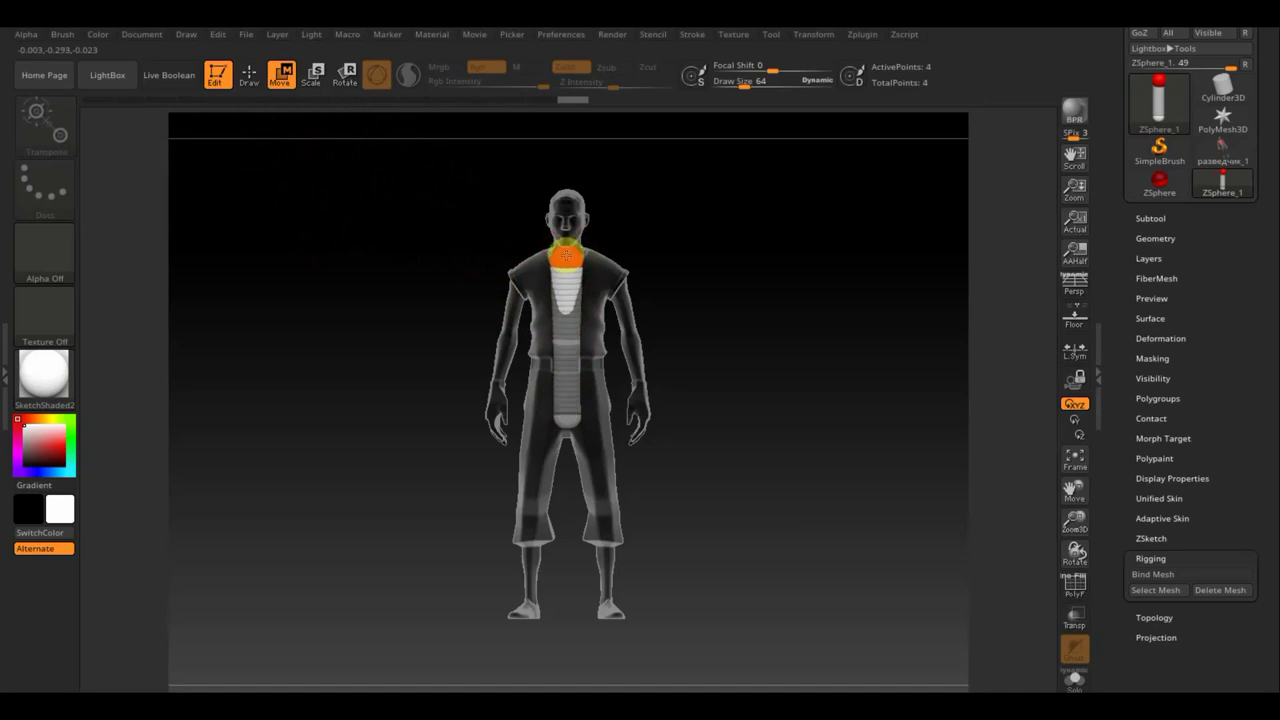
{"action": "left_click", "coordinate": [311, 74]}
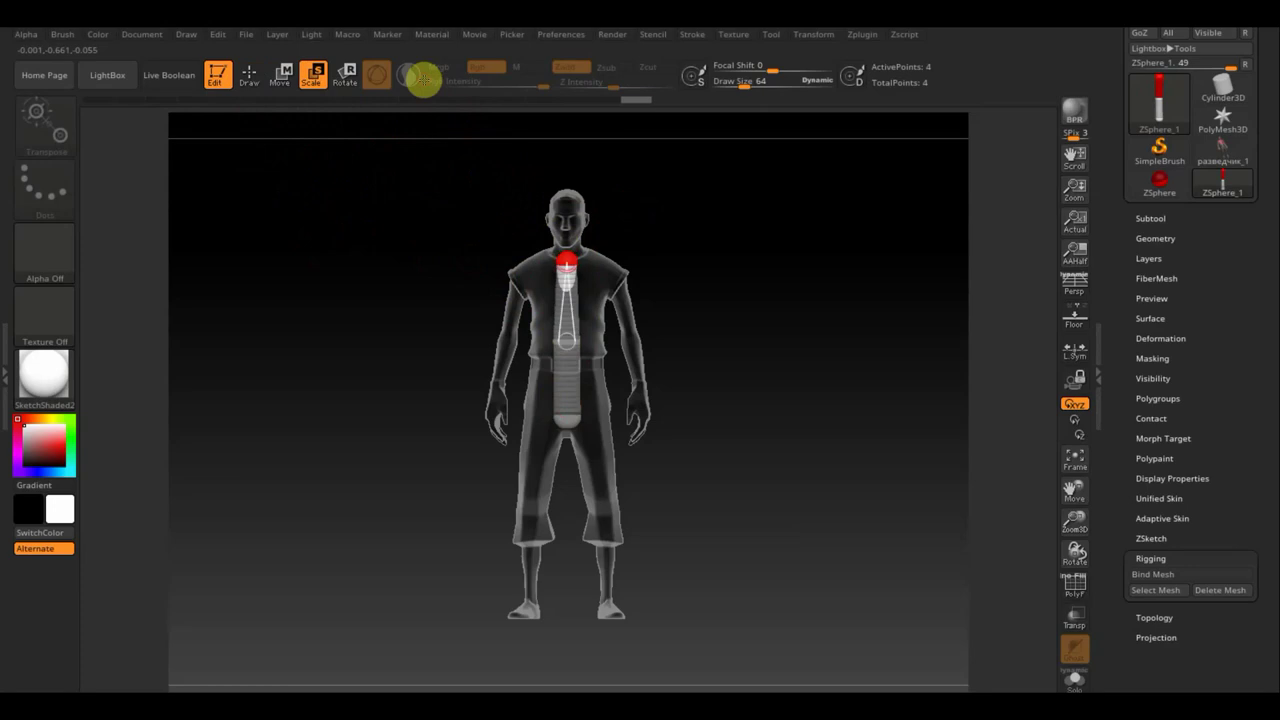
With Draw Size 14, add a ZSphere at the neck and pull it up into the head
{"action": "left_click", "coordinate": [250, 78]}
{"action": "mouse_move", "coordinate": [765, 290]}
{"action": "left_mouse_down", "text": "alt"}
{"action": "mouse_move", "coordinate": [798, 446]}
{"action": "mouse_move", "coordinate": [851, 449]}
{"action": "mouse_move", "coordinate": [829, 566]}
{"action": "left_mouse_up", "text": "alt"}
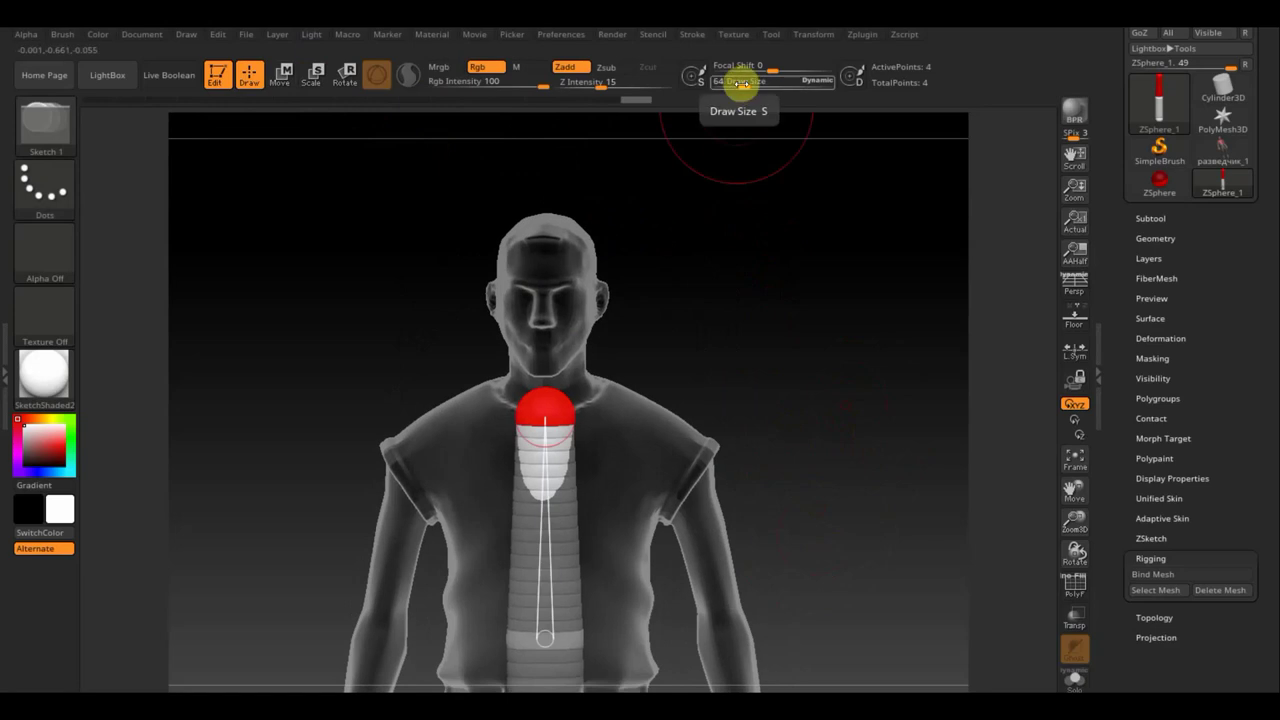
{"action": "left_click_drag", "start_coordinate": [740, 84], "coordinate": [729, 84]}
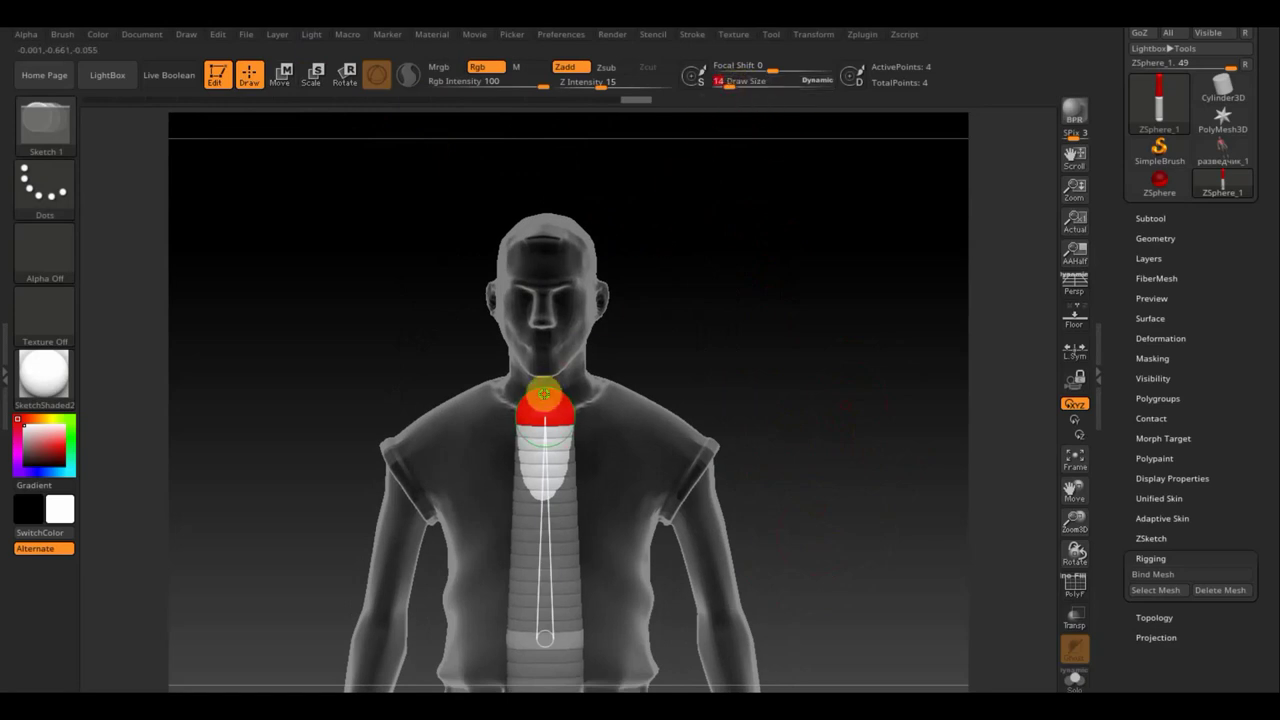
{"action": "left_click_drag", "start_coordinate": [544, 394], "coordinate": [544, 376]}
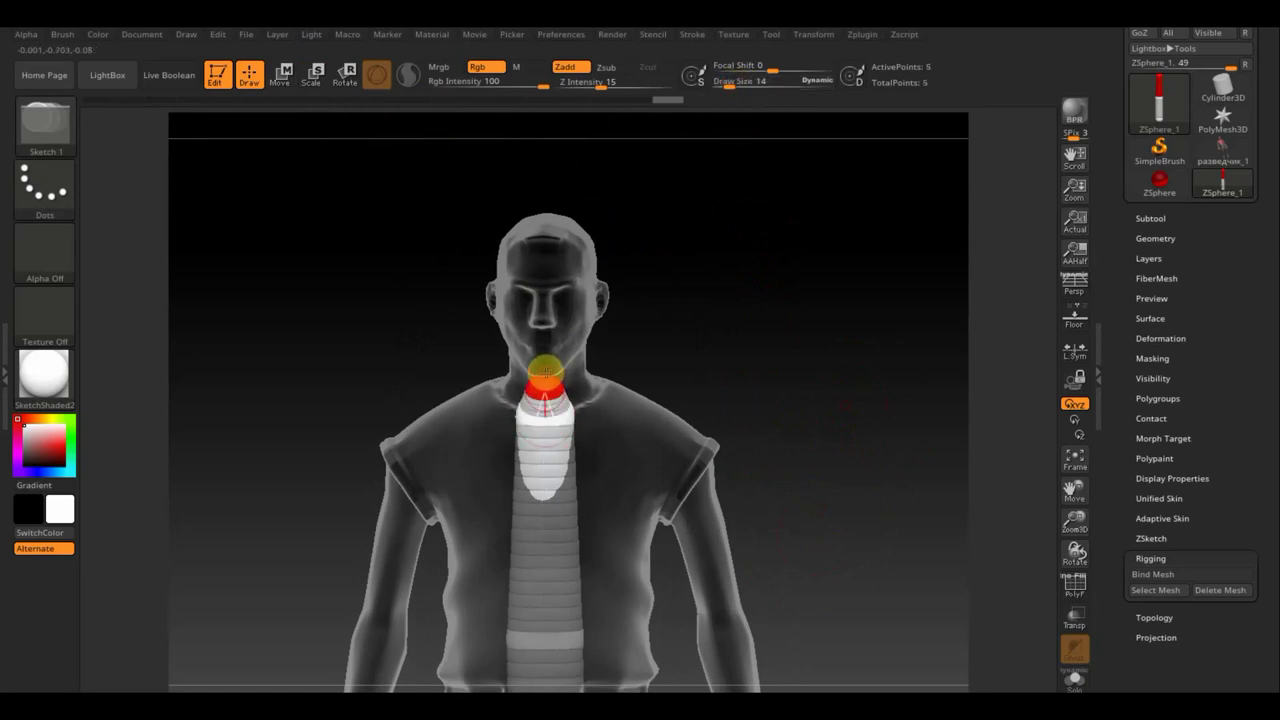
{"action": "left_click", "coordinate": [283, 76]}
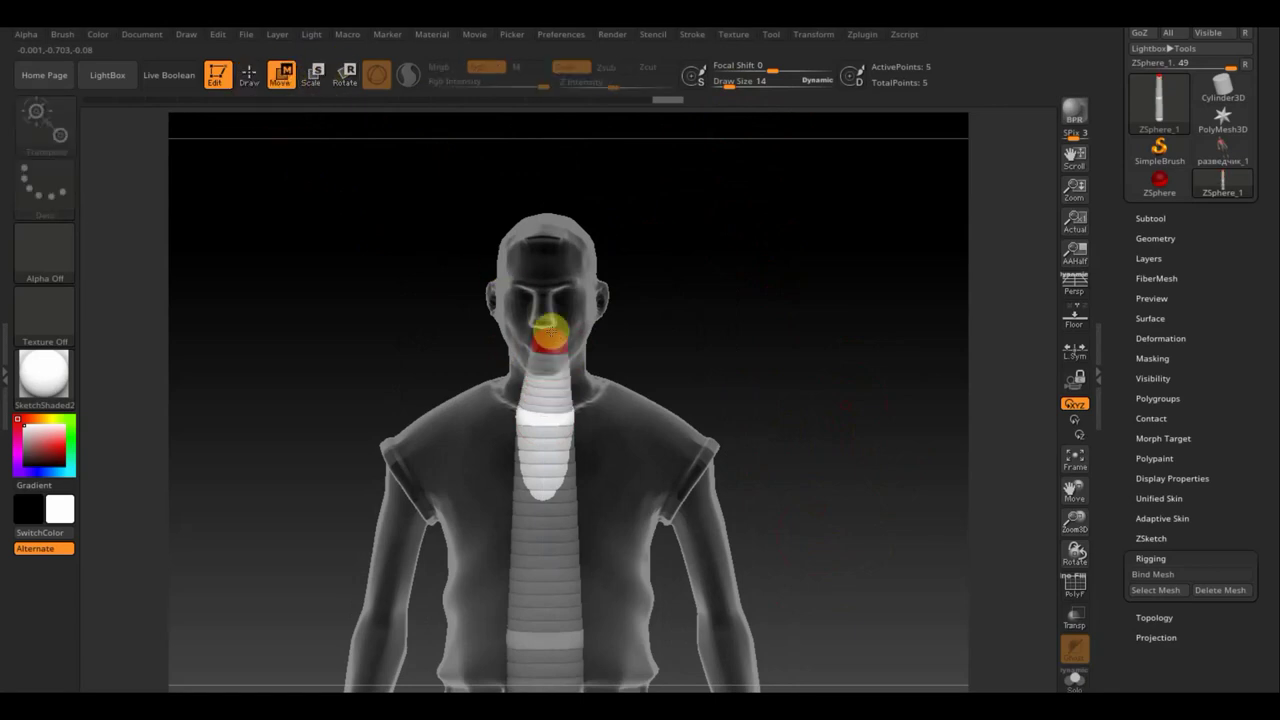
{"action": "left_click_drag", "start_coordinate": [549, 332], "coordinate": [547, 232]}
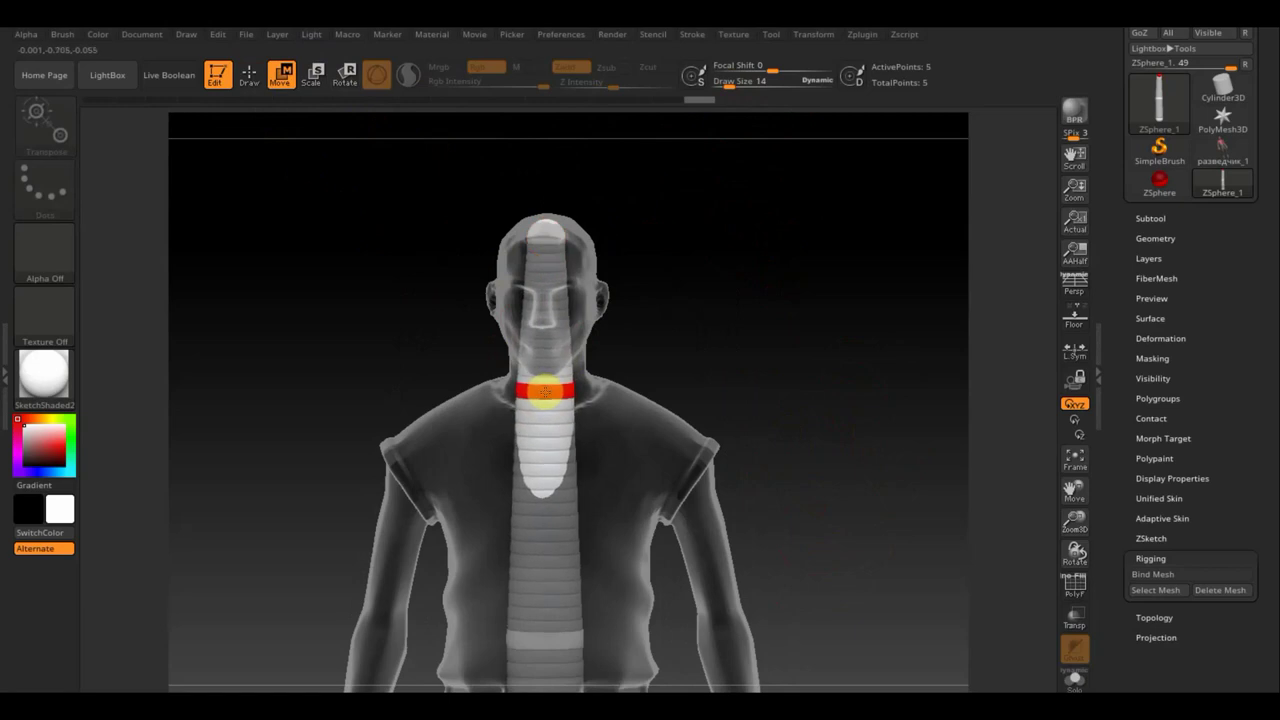
Try thickening the head chain, undo it, and zoom out to the full body
{"action": "left_click", "coordinate": [312, 74]}
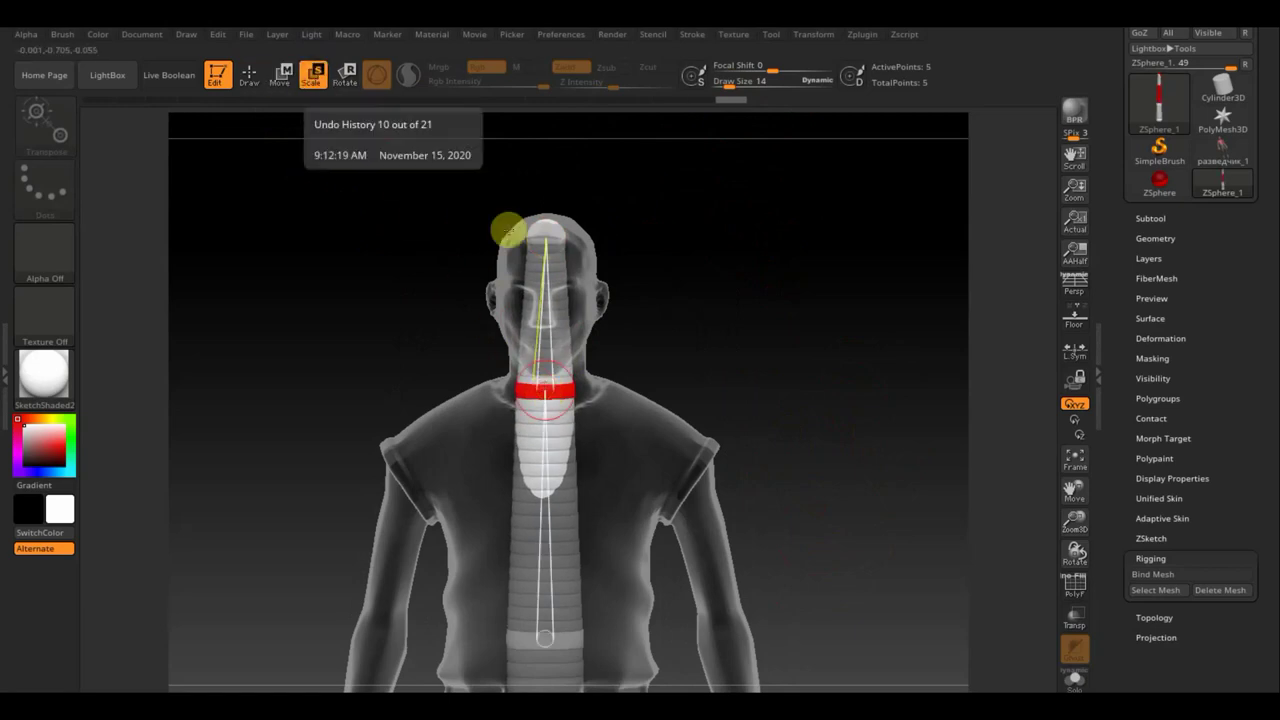
{"action": "mouse_move", "coordinate": [563, 393]}
{"action": "left_mouse_down"}
{"action": "mouse_move", "coordinate": [377, 256]}
{"action": "mouse_move", "coordinate": [449, 271]}
{"action": "left_mouse_up"}
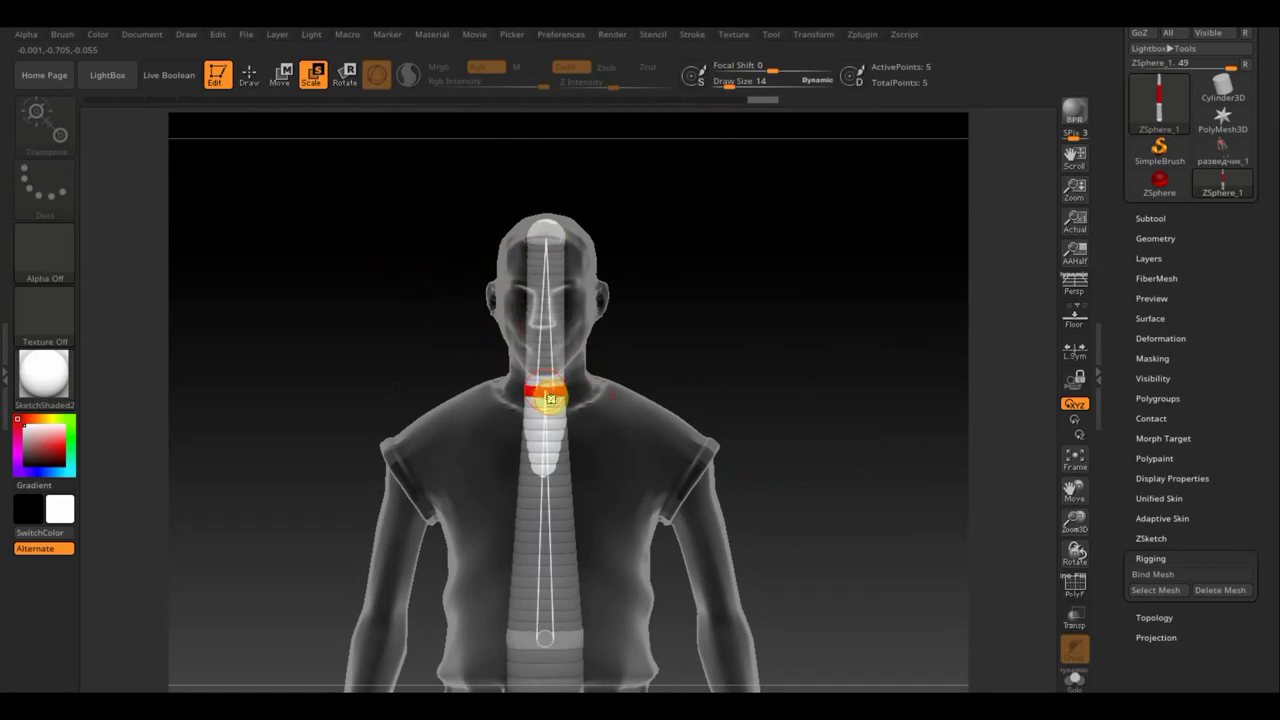
{"action": "key", "text": "ctrl+z"}
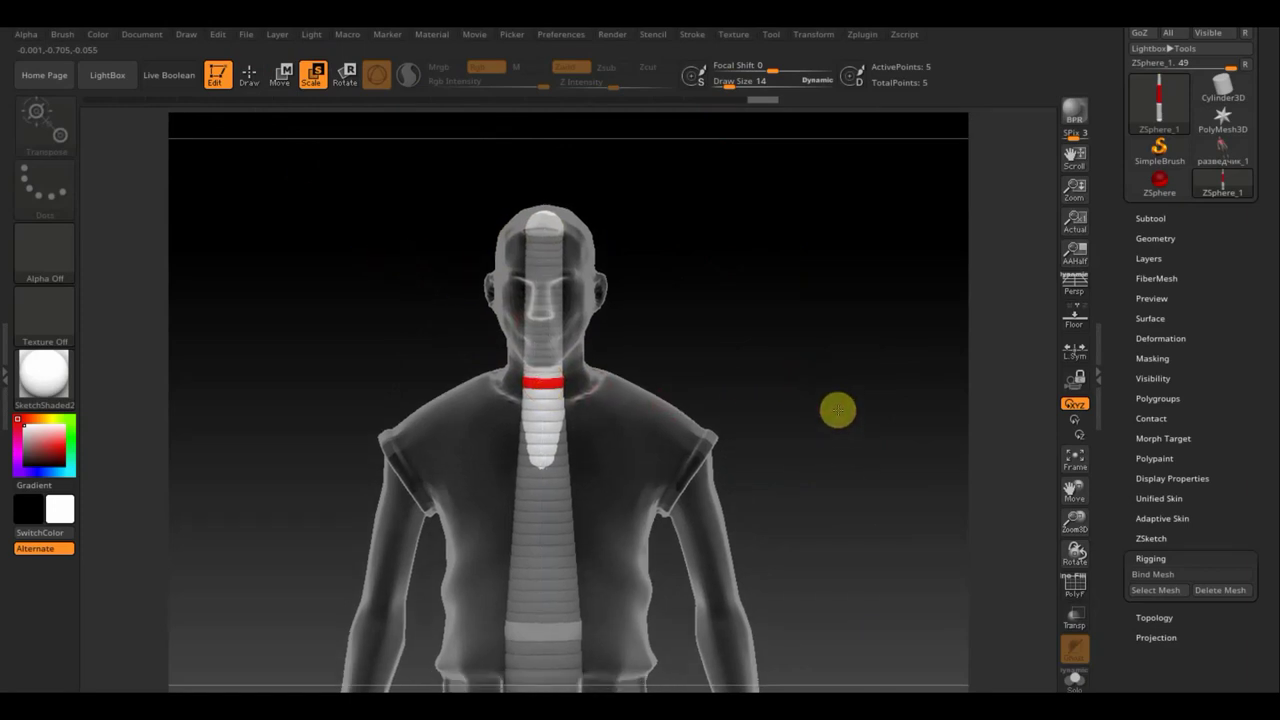
{"action": "left_click_drag", "start_coordinate": [838, 410], "coordinate": [794, 297], "text": "alt"}
{"action": "mouse_move", "coordinate": [766, 423]}
{"action": "left_mouse_down", "text": "alt"}
{"action": "mouse_move", "coordinate": [768, 366]}
{"action": "mouse_move", "coordinate": [828, 495]}
{"action": "left_mouse_up", "text": "alt"}
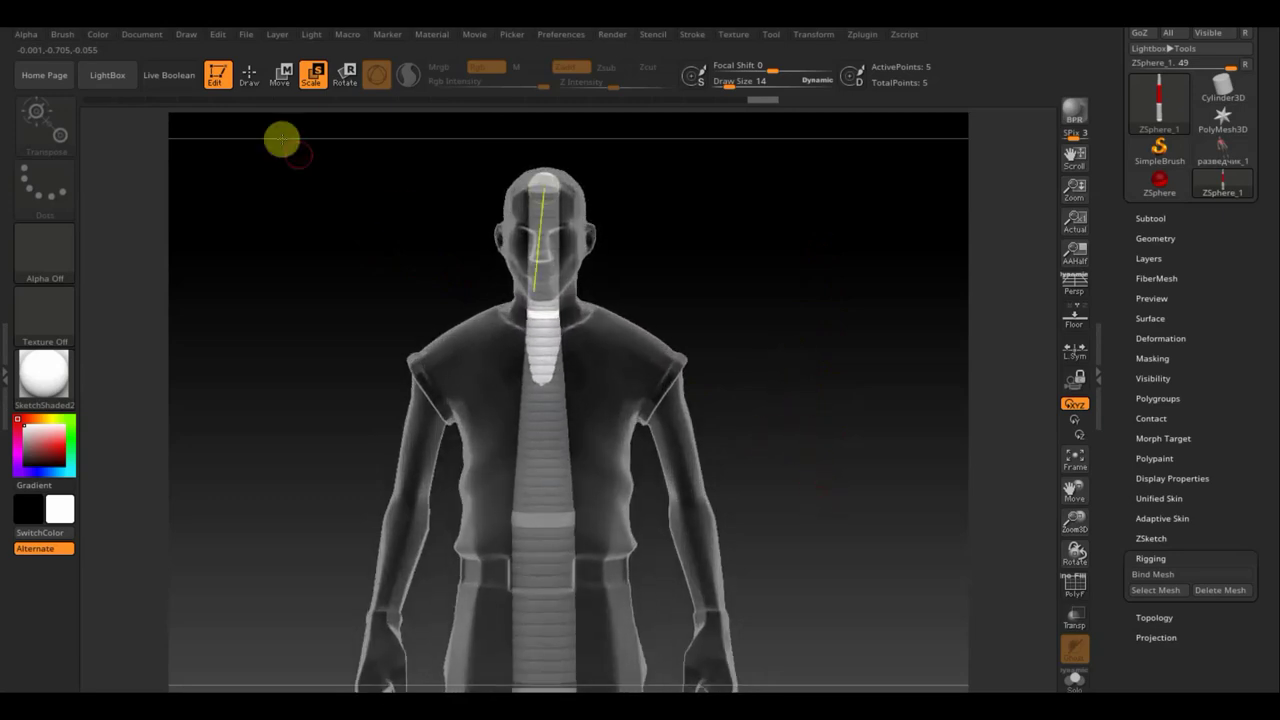
{"action": "left_click", "coordinate": [280, 74]}
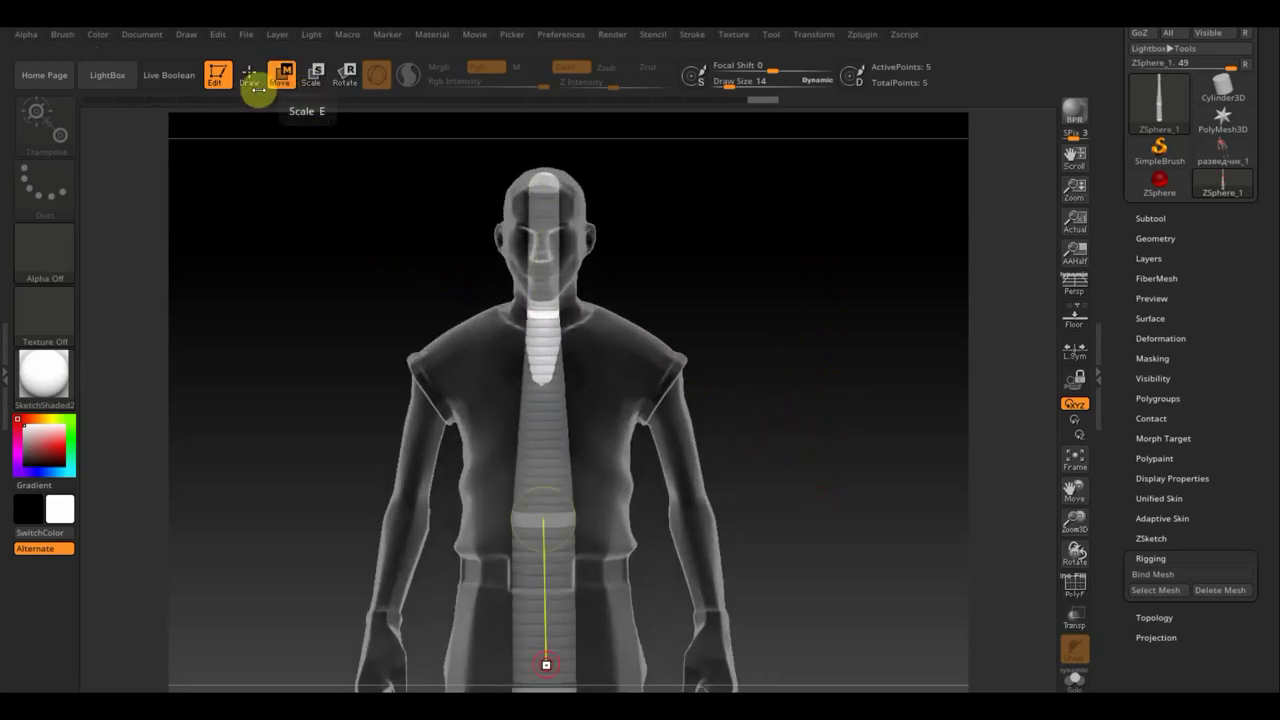
Add mirrored shoulder ZSpheres and stretch them out from the upper spine
{"action": "left_click", "coordinate": [249, 77]}
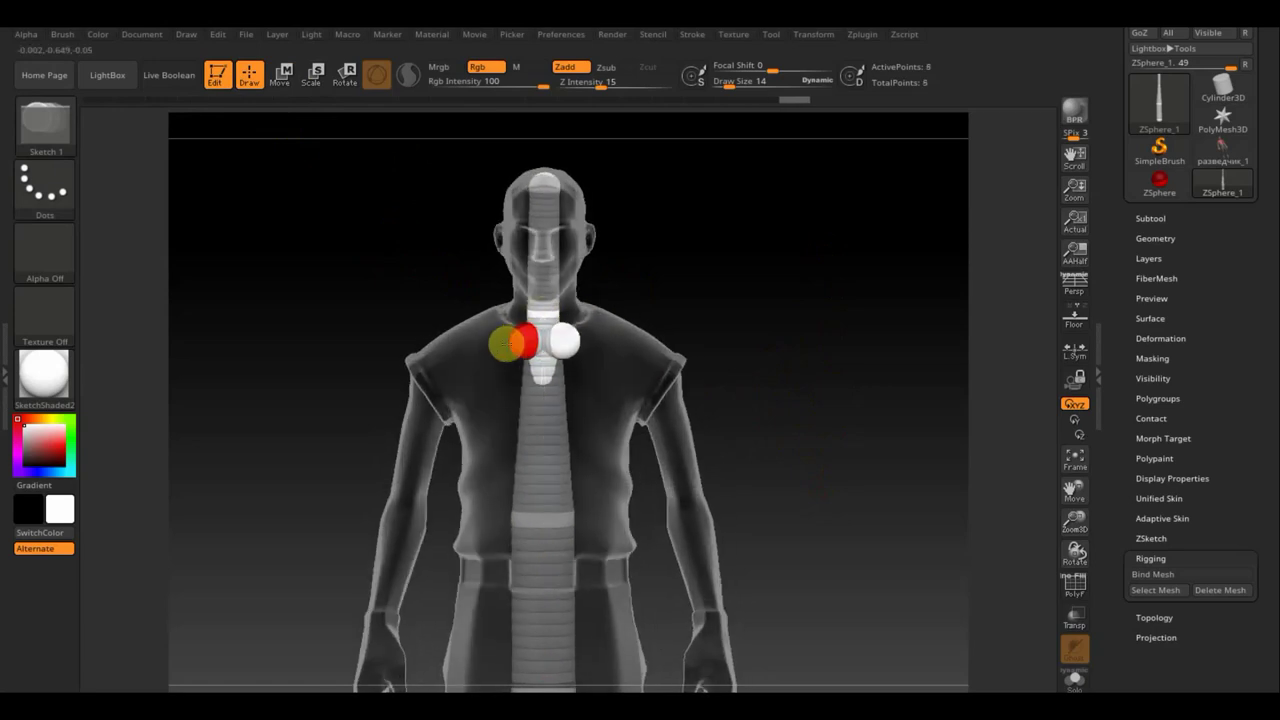
{"action": "left_click", "coordinate": [280, 73]}
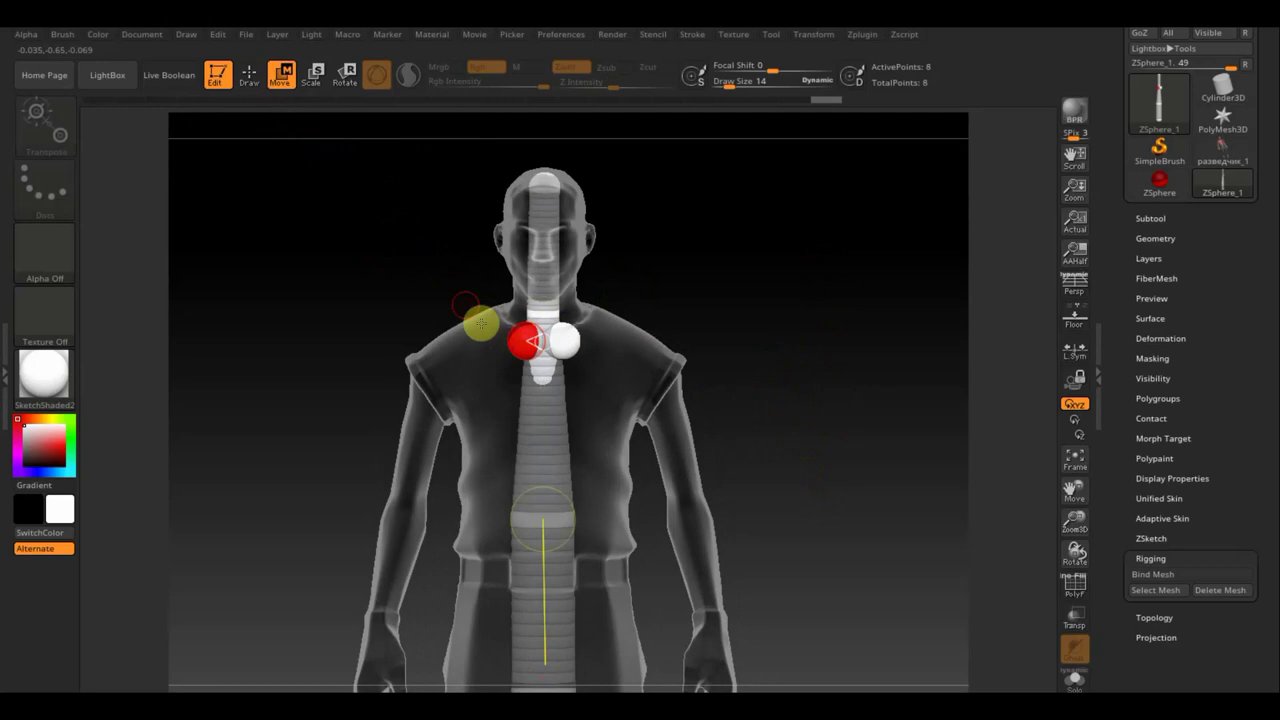
{"action": "left_click_drag", "start_coordinate": [512, 343], "coordinate": [477, 350]}
{"action": "left_click_drag", "start_coordinate": [441, 359], "coordinate": [445, 363]}
Bend the upper spine at the neck in side view, then raise the lowest spine ZSphere
{"action": "mouse_move", "coordinate": [751, 403]}
{"action": "left_mouse_down"}
{"action": "mouse_move", "coordinate": [703, 431]}
{"action": "mouse_move", "coordinate": [558, 377]}
{"action": "left_mouse_up"}
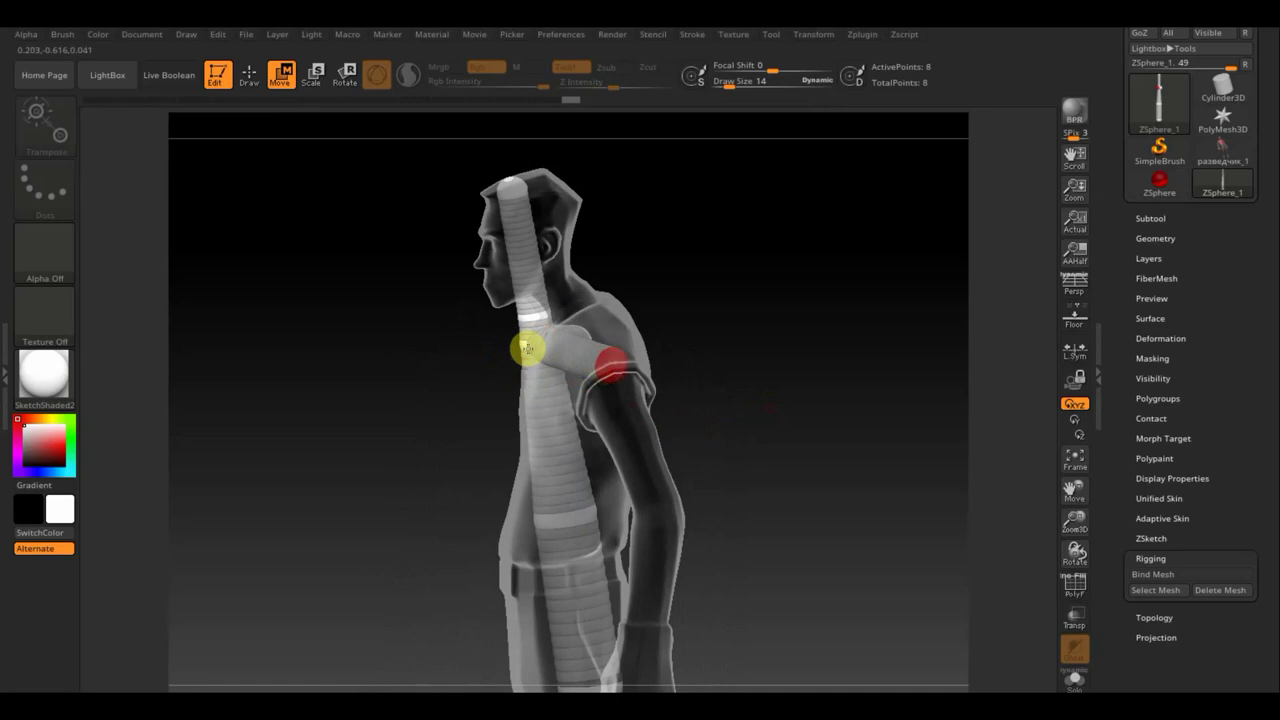
{"action": "left_click_drag", "start_coordinate": [421, 349], "coordinate": [450, 348]}
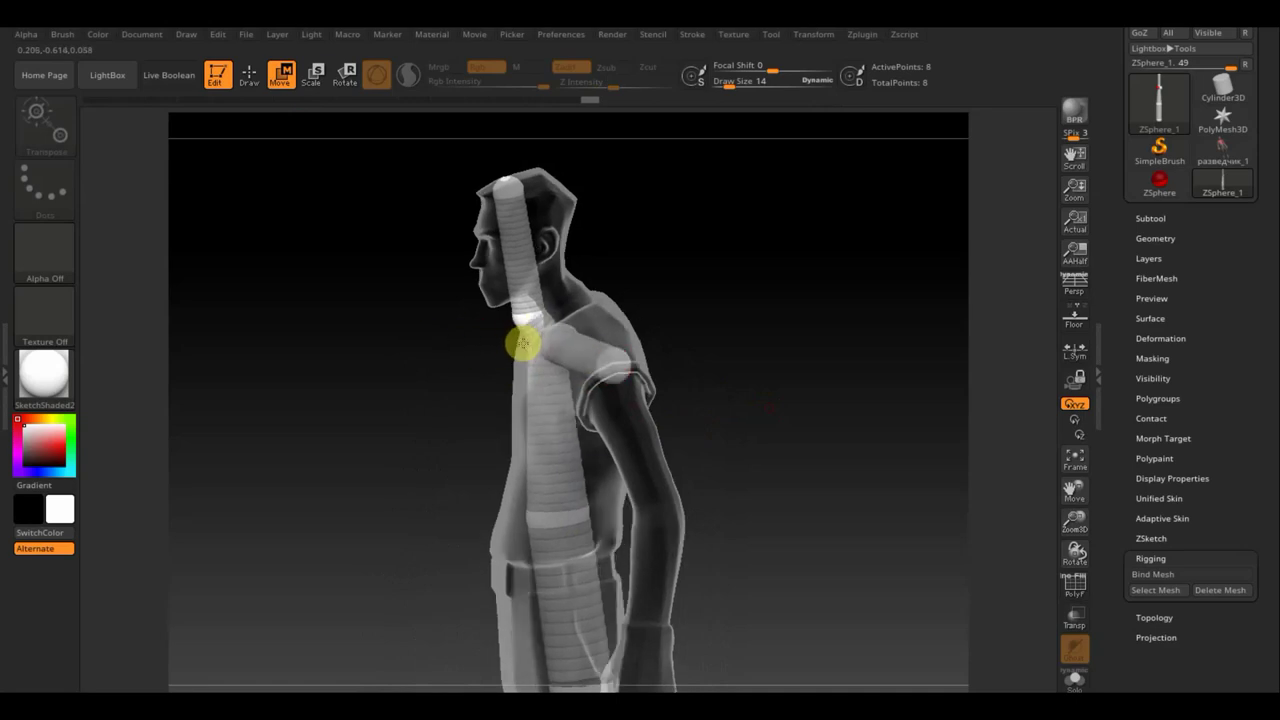
{"action": "mouse_move", "coordinate": [519, 318]}
{"action": "left_mouse_down"}
{"action": "mouse_move", "coordinate": [531, 303]}
{"action": "mouse_move", "coordinate": [517, 277]}
{"action": "mouse_move", "coordinate": [583, 323]}
{"action": "mouse_move", "coordinate": [530, 342]}
{"action": "left_mouse_up"}
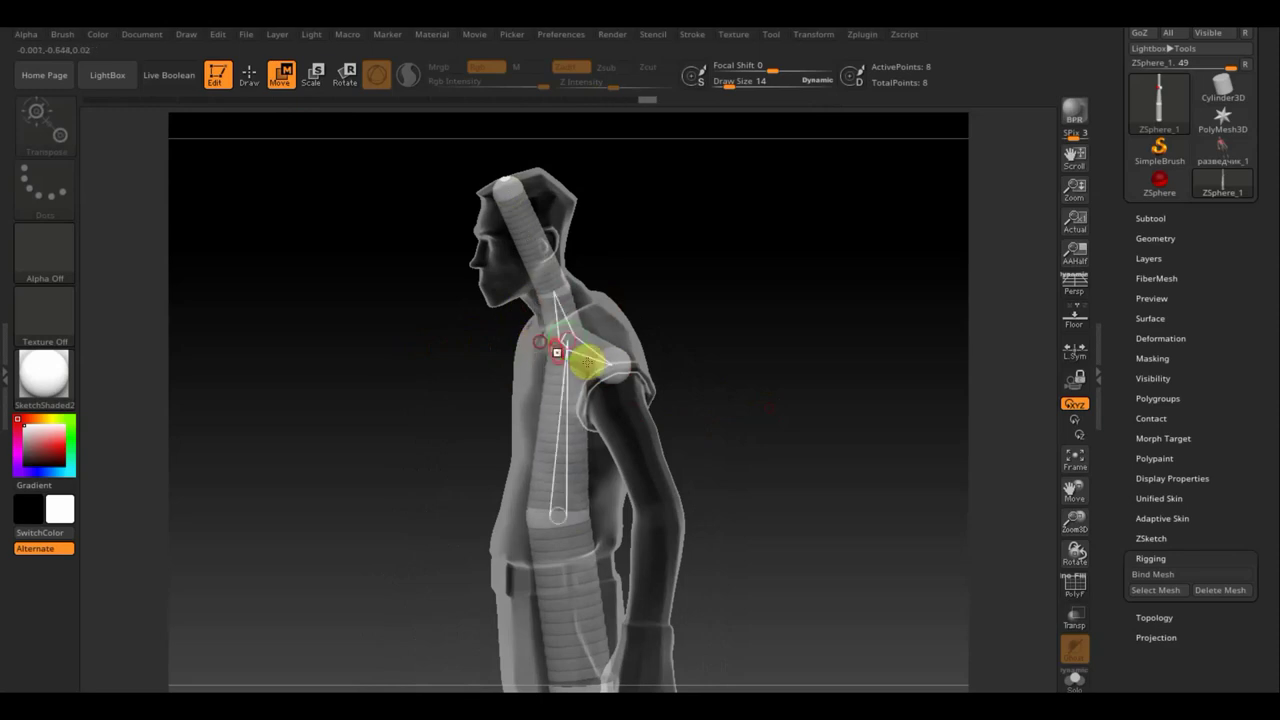
{"action": "left_click_drag", "start_coordinate": [751, 443], "coordinate": [755, 225], "text": "alt"}
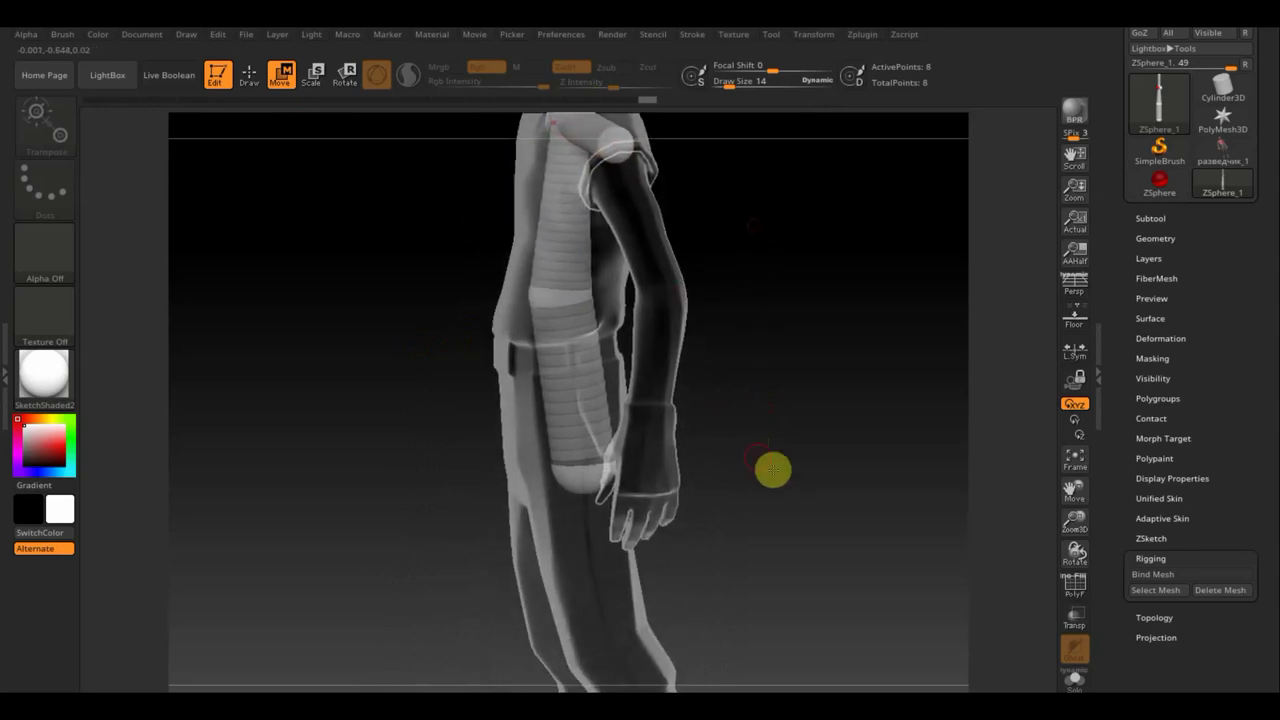
{"action": "mouse_move", "coordinate": [771, 466]}
{"action": "left_mouse_down"}
{"action": "mouse_move", "coordinate": [823, 443]}
{"action": "mouse_move", "coordinate": [663, 474]}
{"action": "left_mouse_up"}
{"action": "left_click_drag", "start_coordinate": [856, 452], "coordinate": [821, 467]}
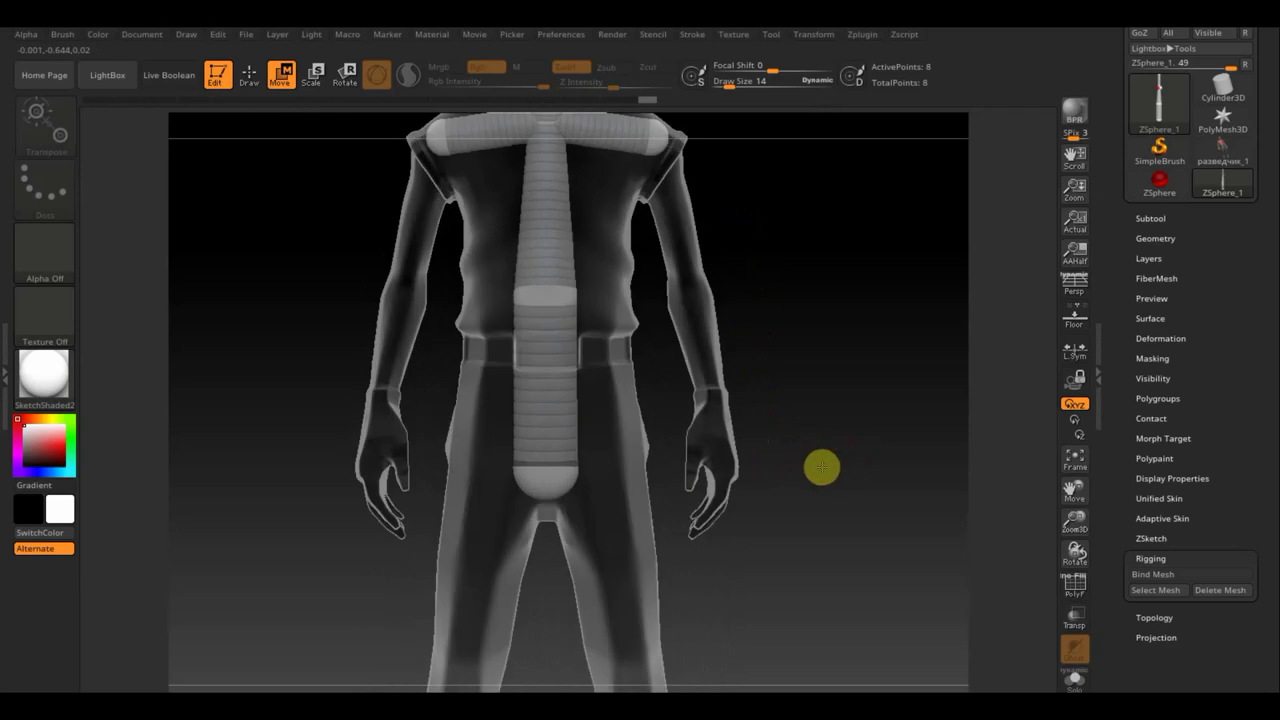
{"action": "mouse_move", "coordinate": [577, 485]}
{"action": "left_mouse_down"}
{"action": "mouse_move", "coordinate": [557, 451]}
{"action": "mouse_move", "coordinate": [602, 425]}
{"action": "left_mouse_up"}
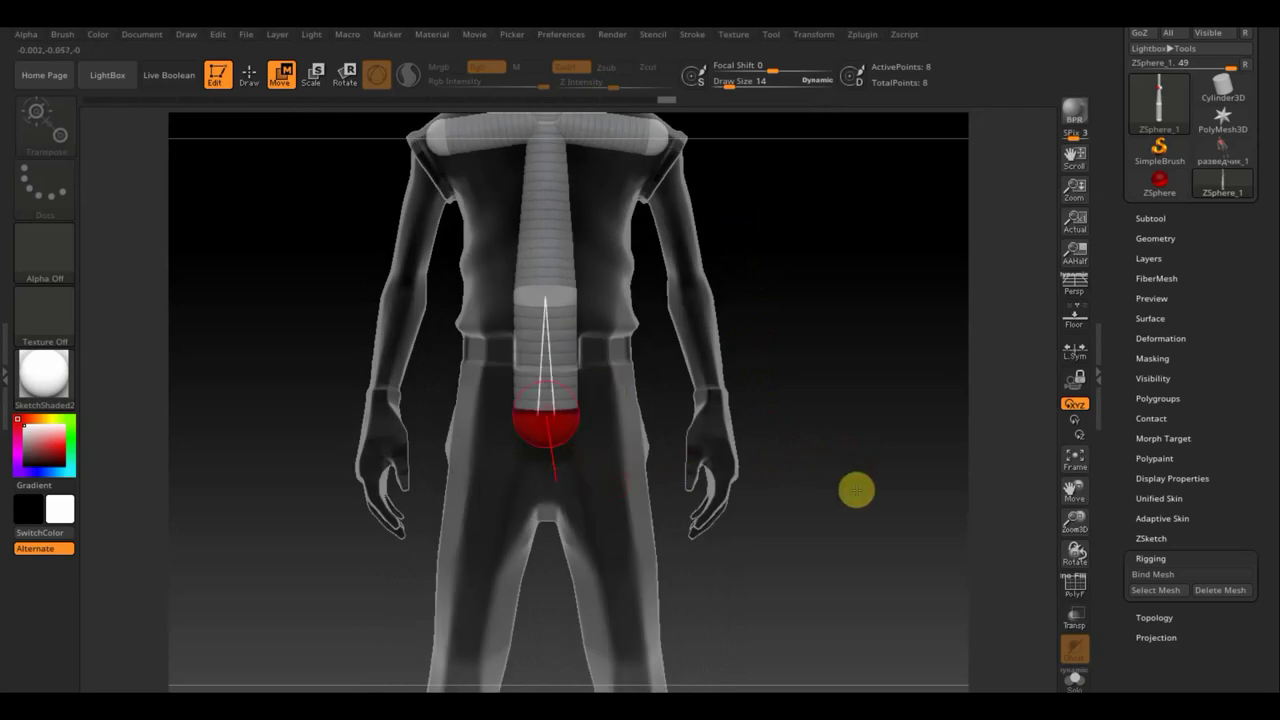
{"action": "mouse_move", "coordinate": [856, 490]}
{"action": "left_mouse_down"}
{"action": "mouse_move", "coordinate": [846, 497]}
{"action": "mouse_move", "coordinate": [837, 403]}
{"action": "mouse_move", "coordinate": [794, 434]}
{"action": "mouse_move", "coordinate": [713, 308]}
{"action": "left_mouse_up"}
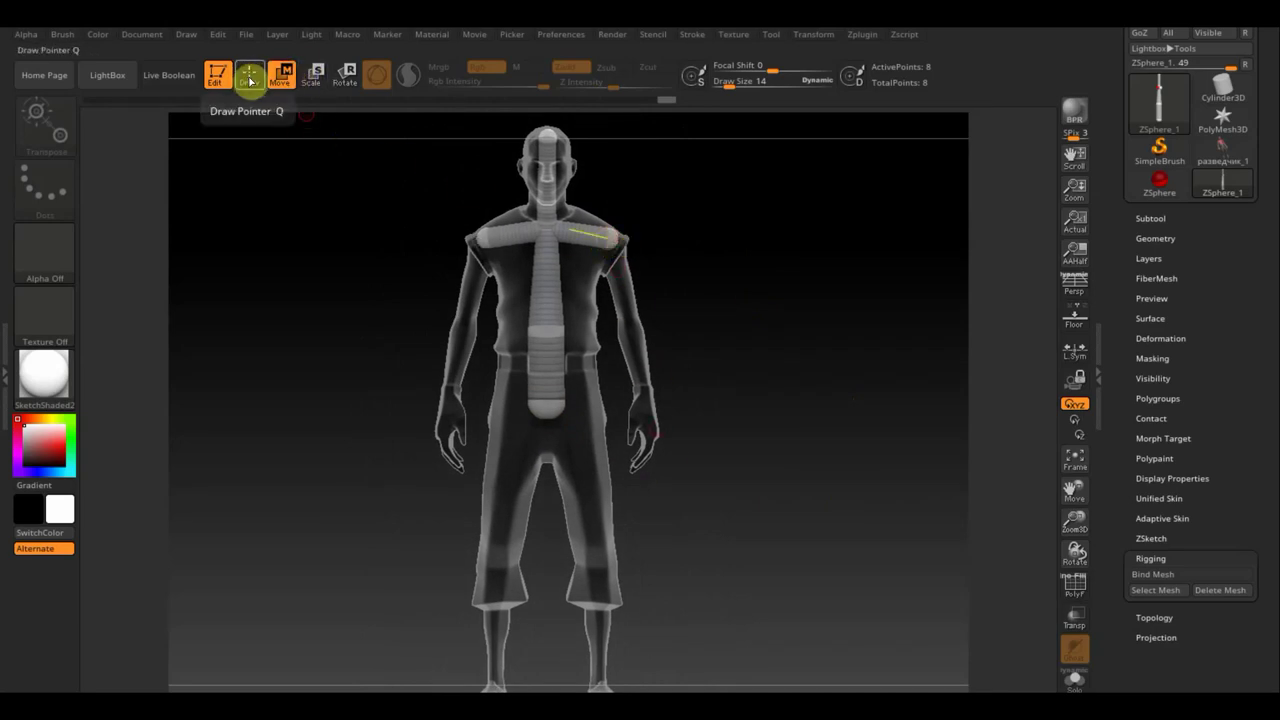
Add mirrored shoulder ZSpheres, drag them down to the wrists, and insert elbow spheres
{"action": "left_click", "coordinate": [250, 75]}
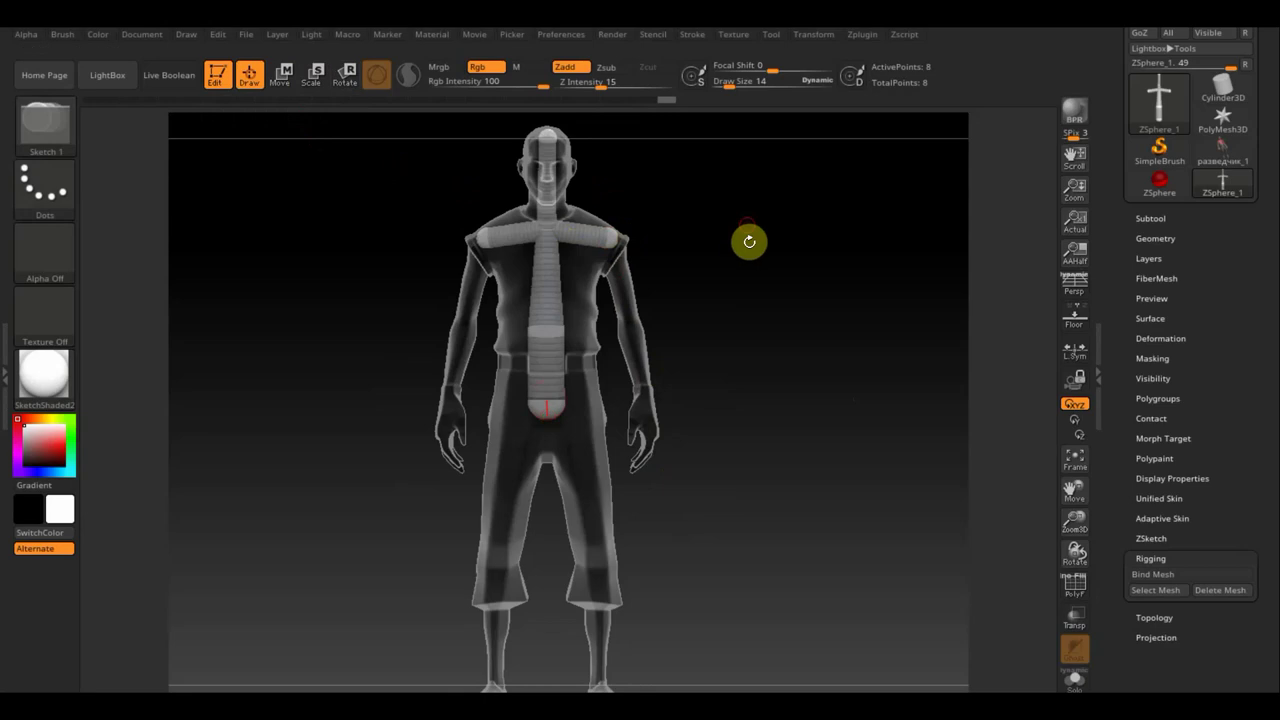
{"action": "mouse_move", "coordinate": [749, 240]}
{"action": "left_mouse_down"}
{"action": "mouse_move", "coordinate": [728, 280]}
{"action": "mouse_move", "coordinate": [774, 277]}
{"action": "mouse_move", "coordinate": [751, 340]}
{"action": "mouse_move", "coordinate": [642, 223]}
{"action": "left_mouse_up"}
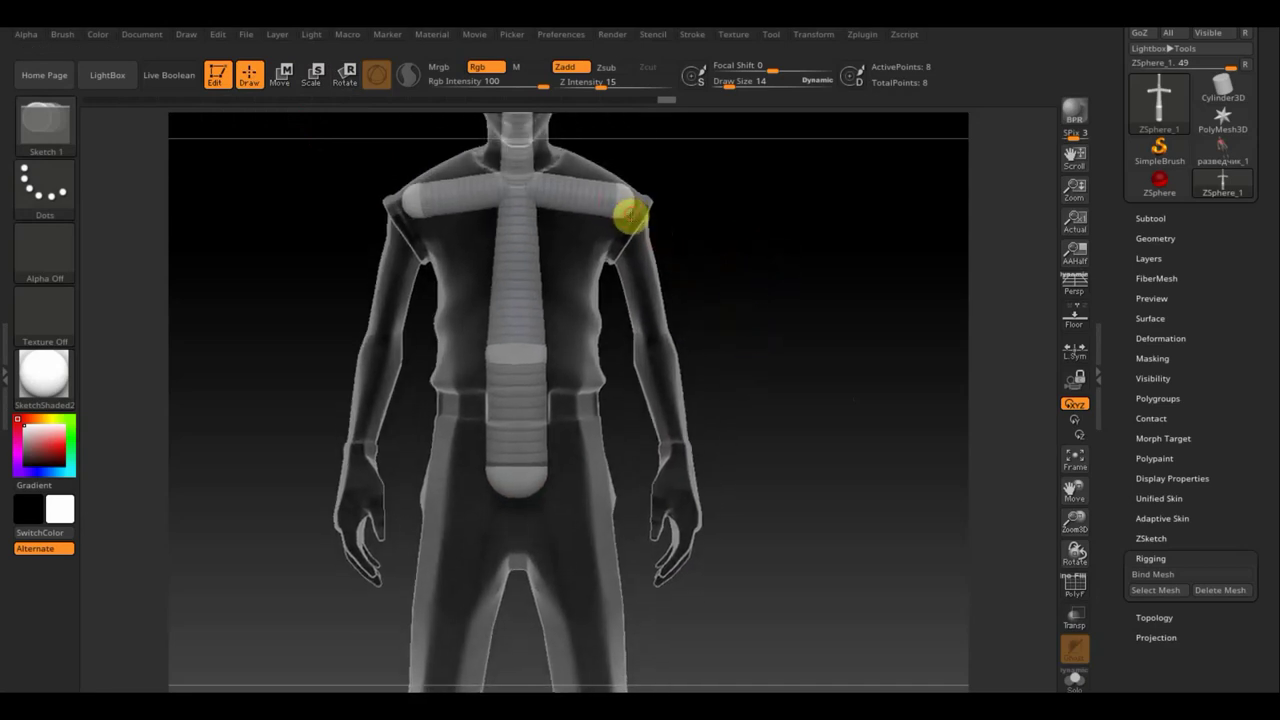
{"action": "mouse_move", "coordinate": [630, 215]}
{"action": "left_mouse_down"}
{"action": "mouse_move", "coordinate": [611, 209]}
{"action": "mouse_move", "coordinate": [762, 234]}
{"action": "mouse_move", "coordinate": [700, 226]}
{"action": "left_mouse_up"}
{"action": "left_click_drag", "start_coordinate": [403, 208], "coordinate": [395, 228]}
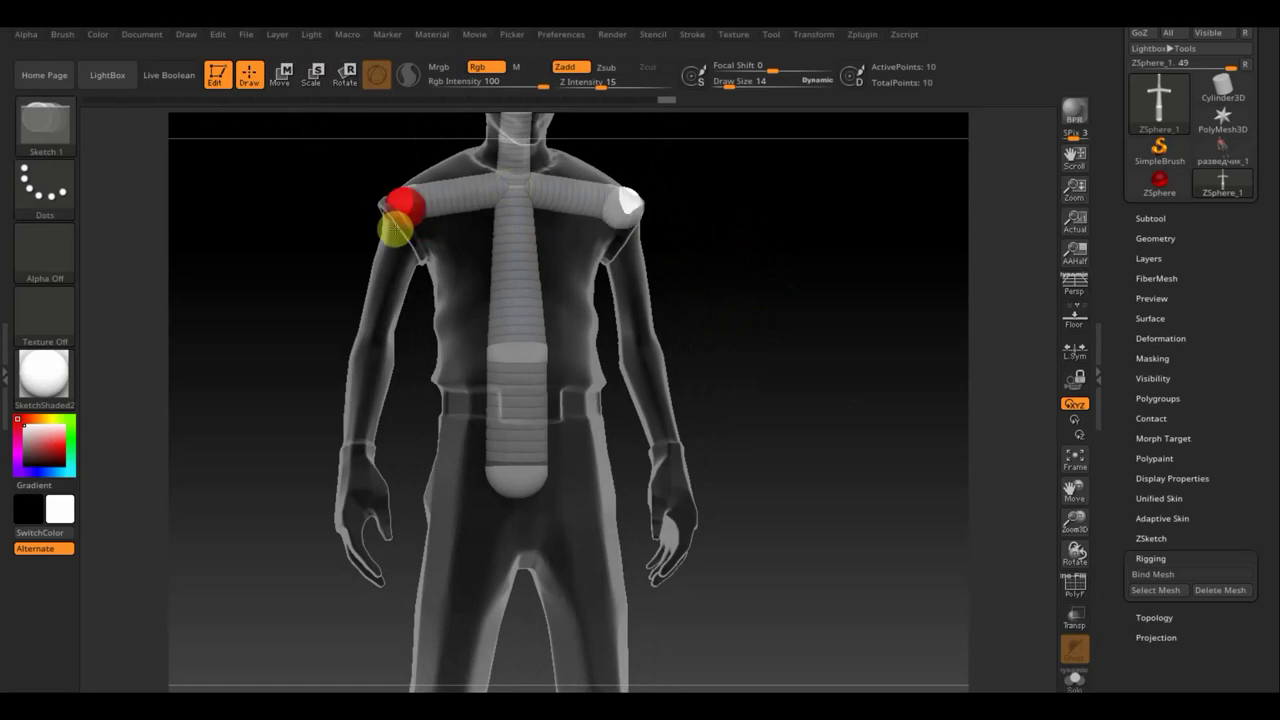
{"action": "left_click", "coordinate": [286, 75]}
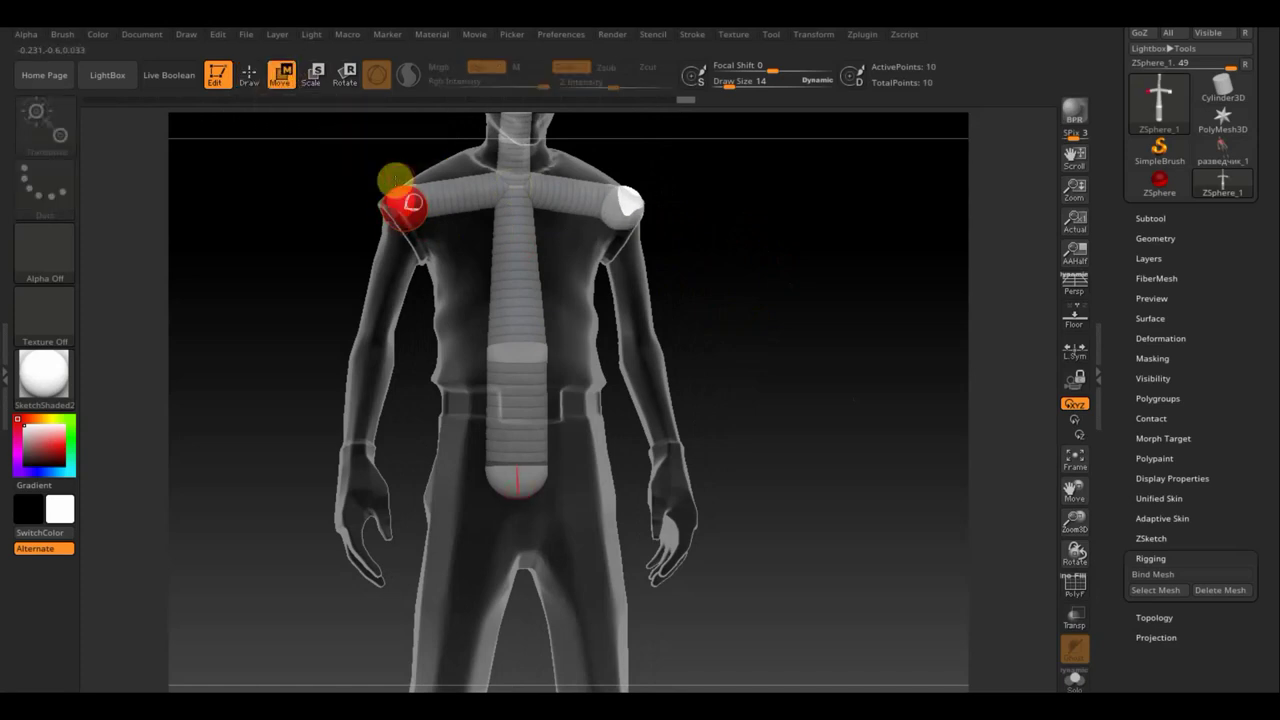
{"action": "mouse_move", "coordinate": [403, 208]}
{"action": "left_mouse_down"}
{"action": "mouse_move", "coordinate": [371, 346]}
{"action": "mouse_move", "coordinate": [356, 545]}
{"action": "left_mouse_up"}
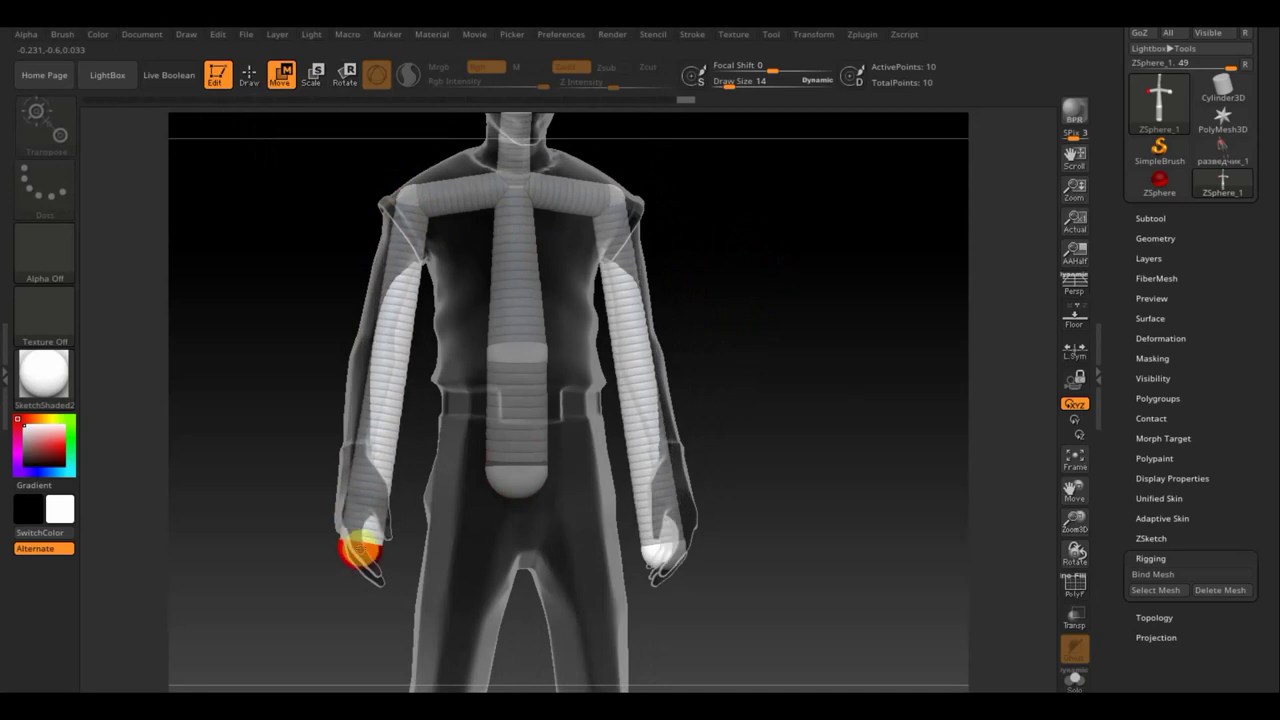
{"action": "mouse_move", "coordinate": [387, 379]}
{"action": "left_mouse_down"}
{"action": "mouse_move", "coordinate": [371, 383]}
{"action": "mouse_move", "coordinate": [385, 395]}
{"action": "left_mouse_up"}
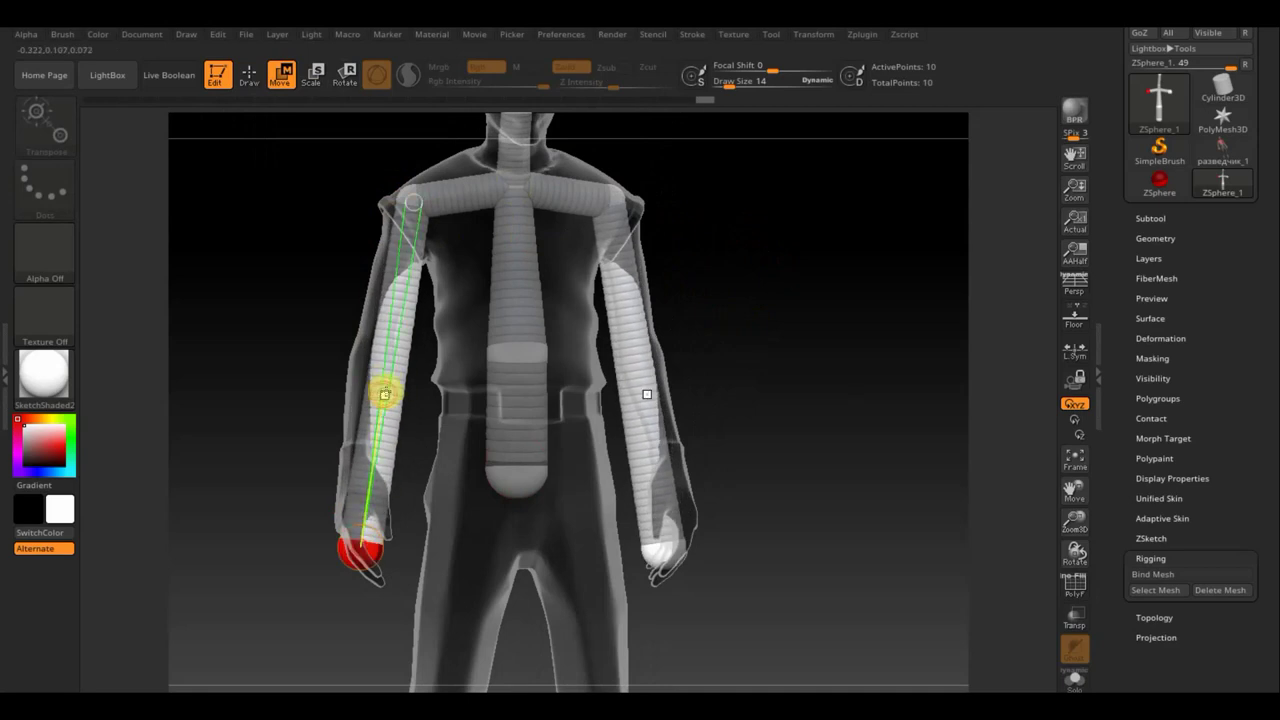
{"action": "left_click", "coordinate": [249, 74]}
{"action": "left_click", "coordinate": [382, 378]}
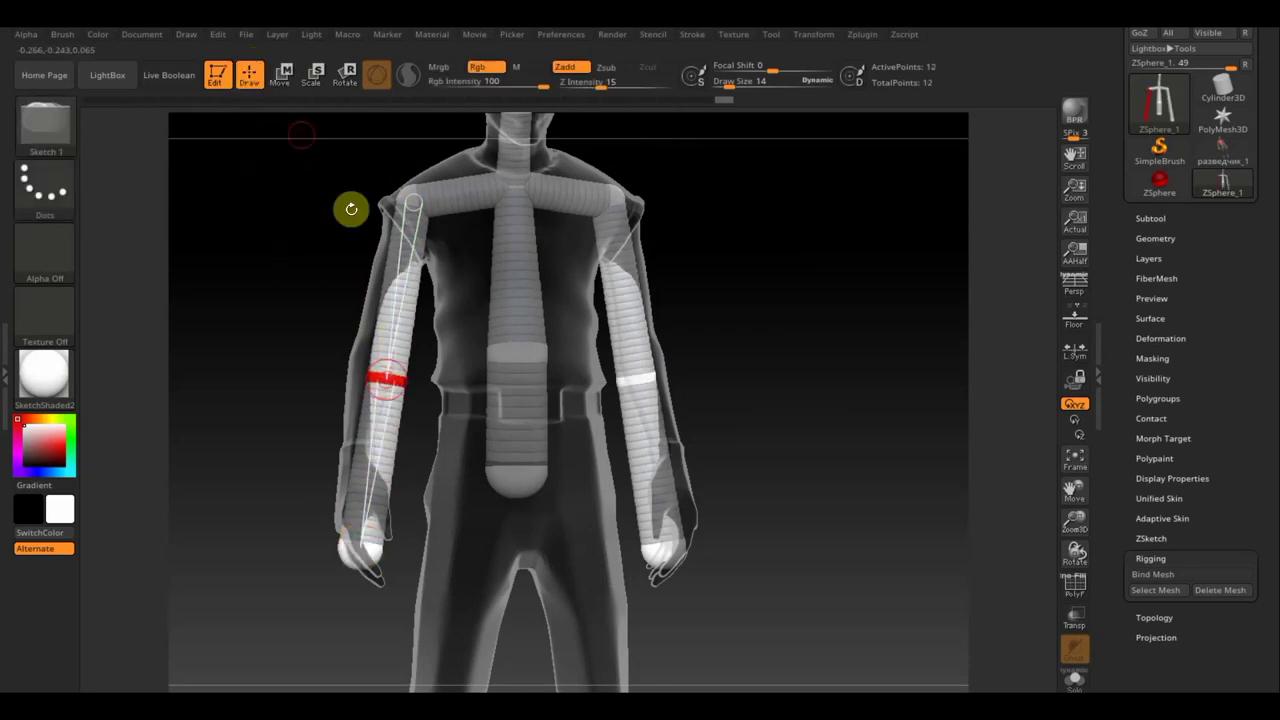
Place the elbow spheres at the character's elbows and shrink both wrist ZSpheres
{"action": "left_click", "coordinate": [281, 75]}
{"action": "left_click_drag", "start_coordinate": [386, 380], "coordinate": [367, 358]}
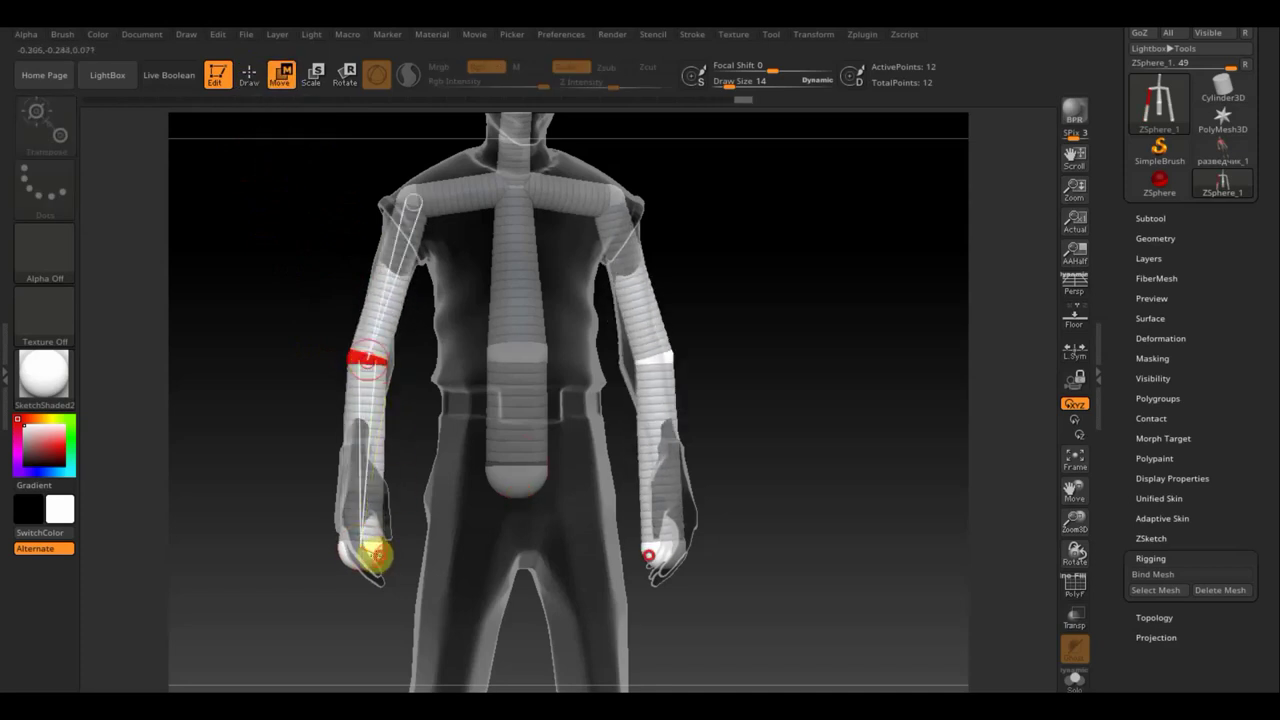
{"action": "left_click_drag", "start_coordinate": [360, 549], "coordinate": [366, 543]}
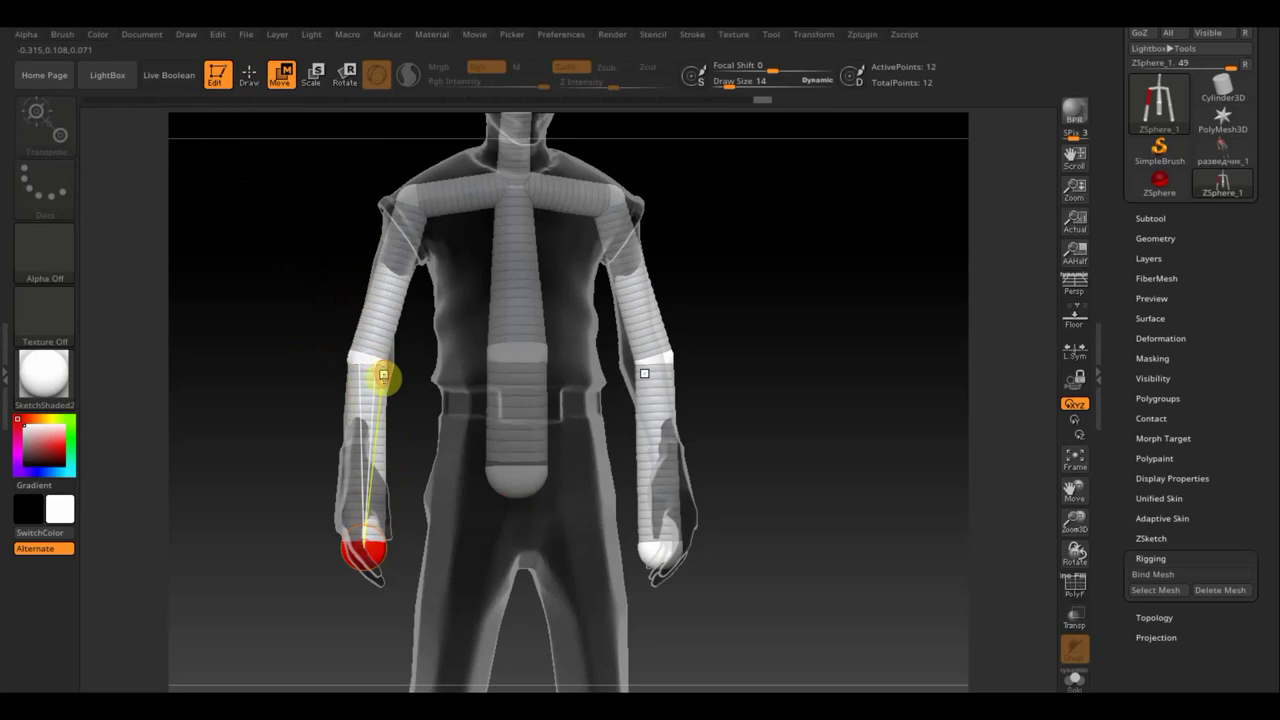
{"action": "left_click", "coordinate": [312, 74]}
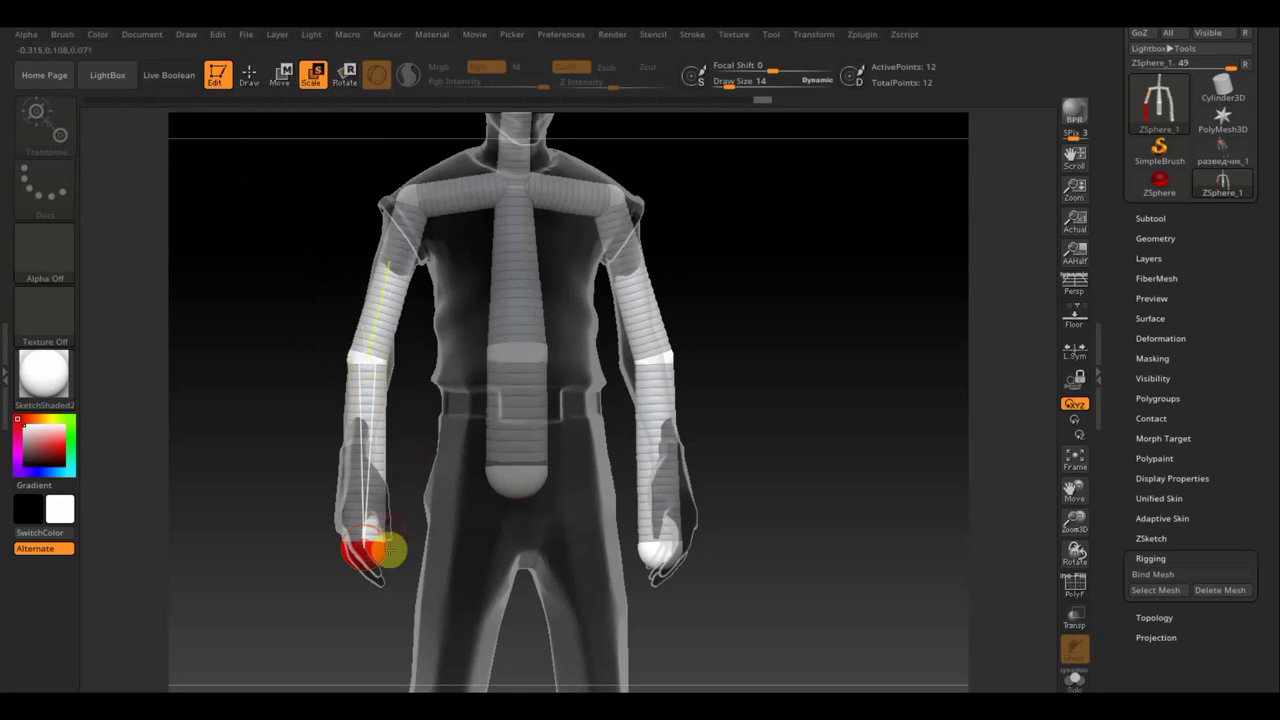
{"action": "mouse_move", "coordinate": [370, 550]}
{"action": "left_mouse_down"}
{"action": "mouse_move", "coordinate": [251, 431]}
{"action": "mouse_move", "coordinate": [306, 476]}
{"action": "left_mouse_up"}
Add shoulder, chest and hand ZSpheres, then move the hands and chest sphere into place
{"action": "left_click", "coordinate": [249, 74]}
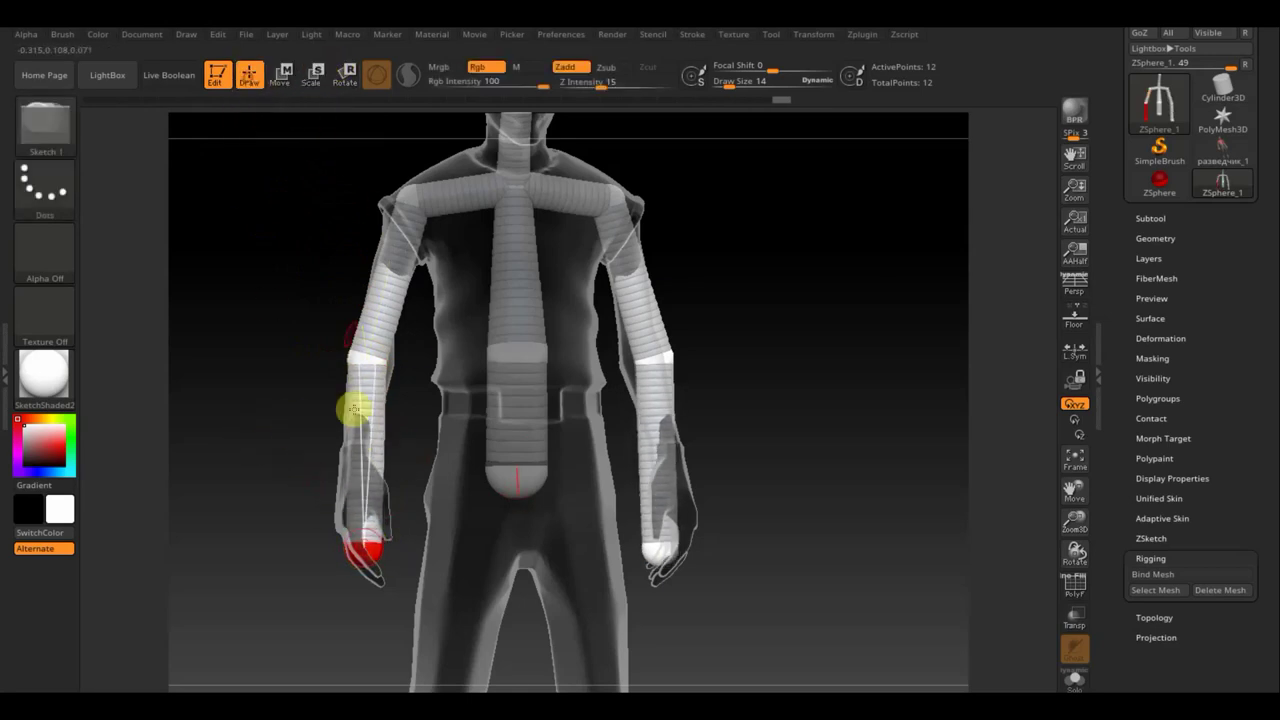
{"action": "left_click", "coordinate": [400, 255]}
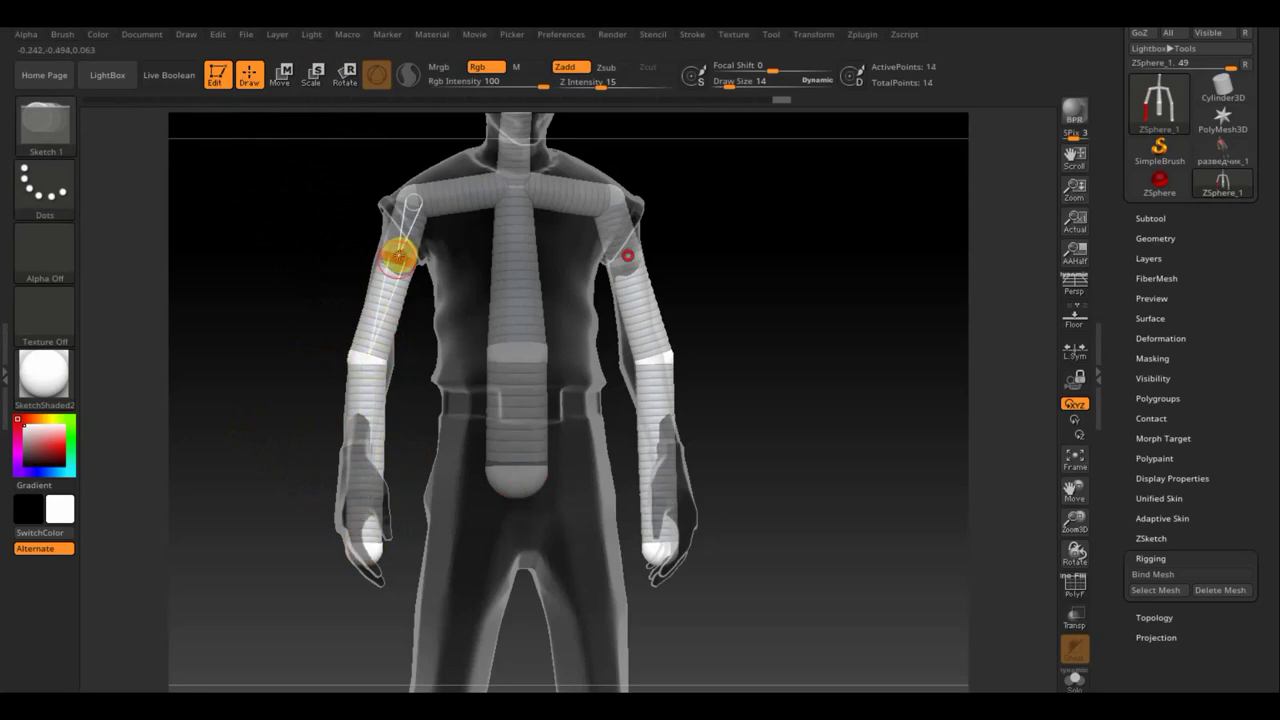
{"action": "left_click", "coordinate": [508, 308]}
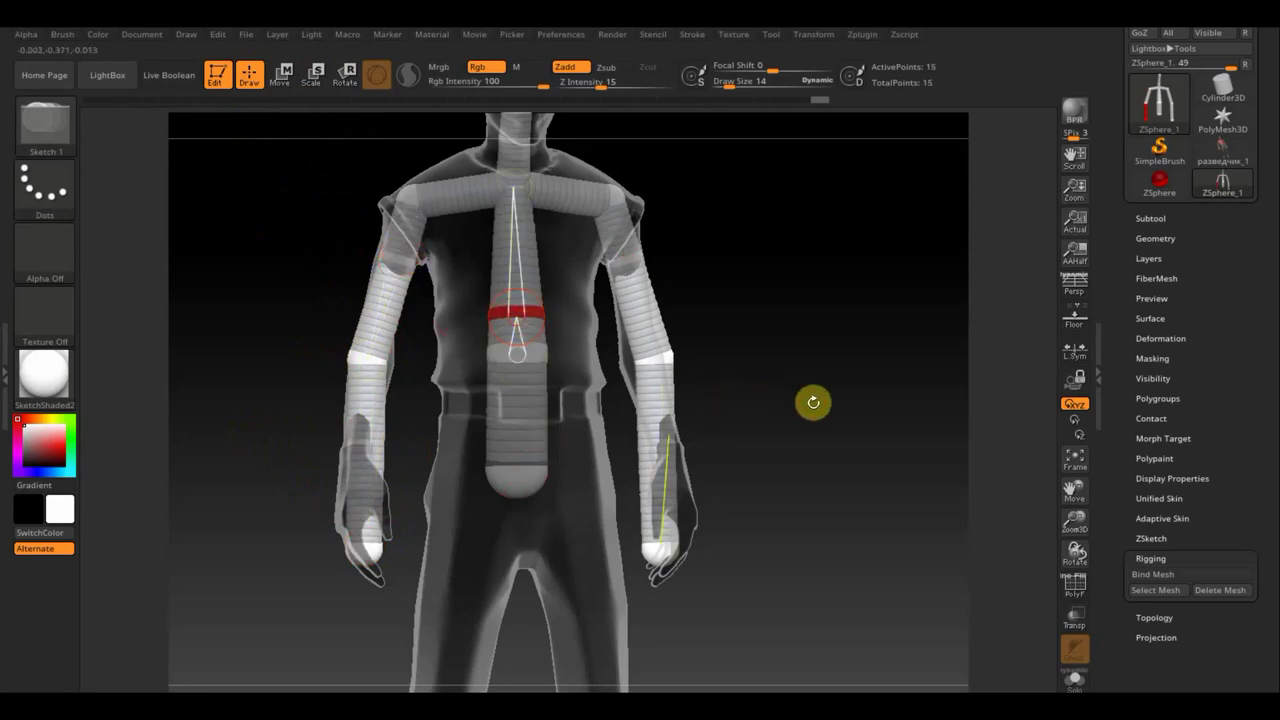
{"action": "mouse_move", "coordinate": [815, 454]}
{"action": "left_mouse_down"}
{"action": "mouse_move", "coordinate": [778, 460]}
{"action": "mouse_move", "coordinate": [772, 505]}
{"action": "mouse_move", "coordinate": [705, 432]}
{"action": "left_mouse_up"}
{"action": "left_click", "coordinate": [654, 424]}
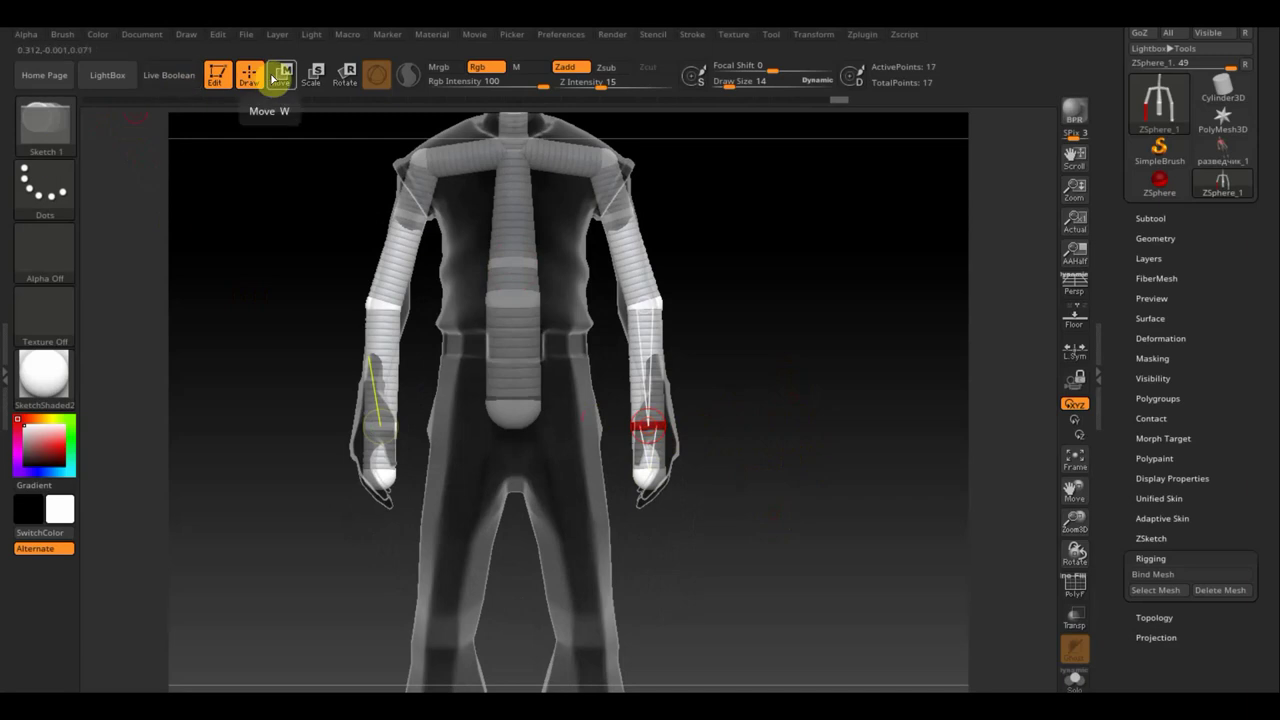
{"action": "left_click", "coordinate": [280, 74]}
{"action": "left_click_drag", "start_coordinate": [648, 424], "coordinate": [658, 405]}
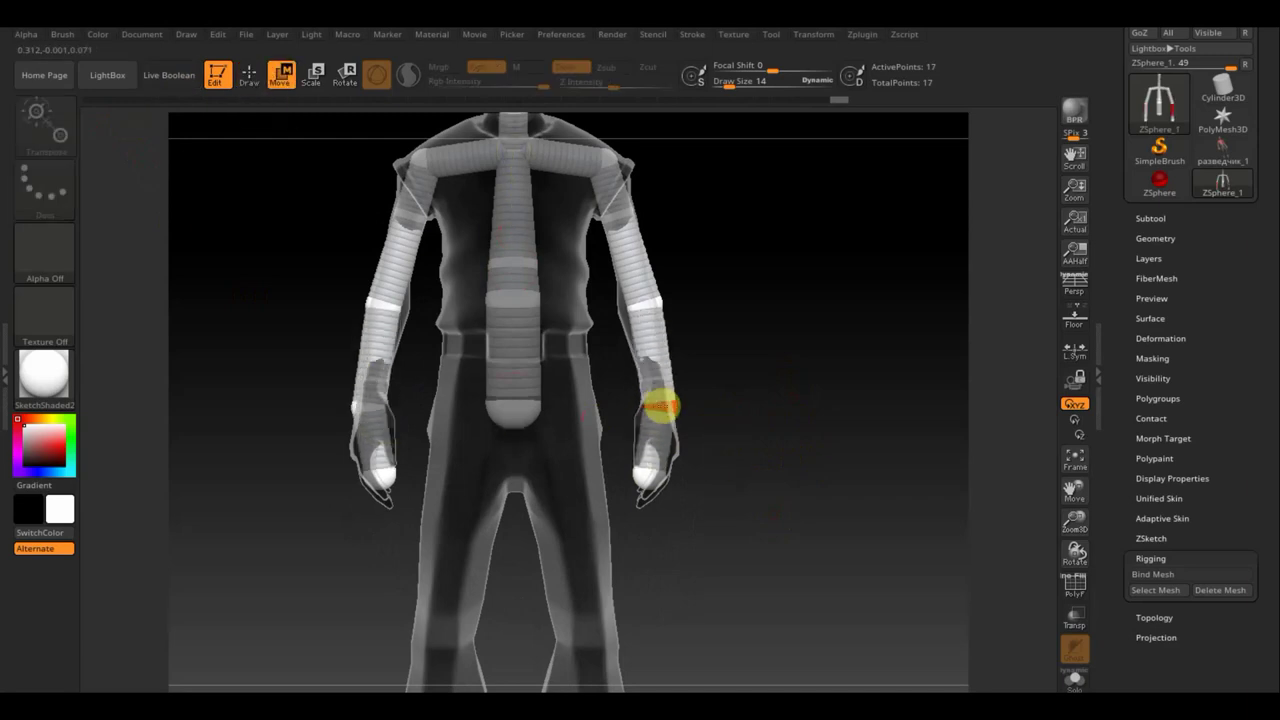
{"action": "left_click_drag", "start_coordinate": [652, 478], "coordinate": [650, 500]}
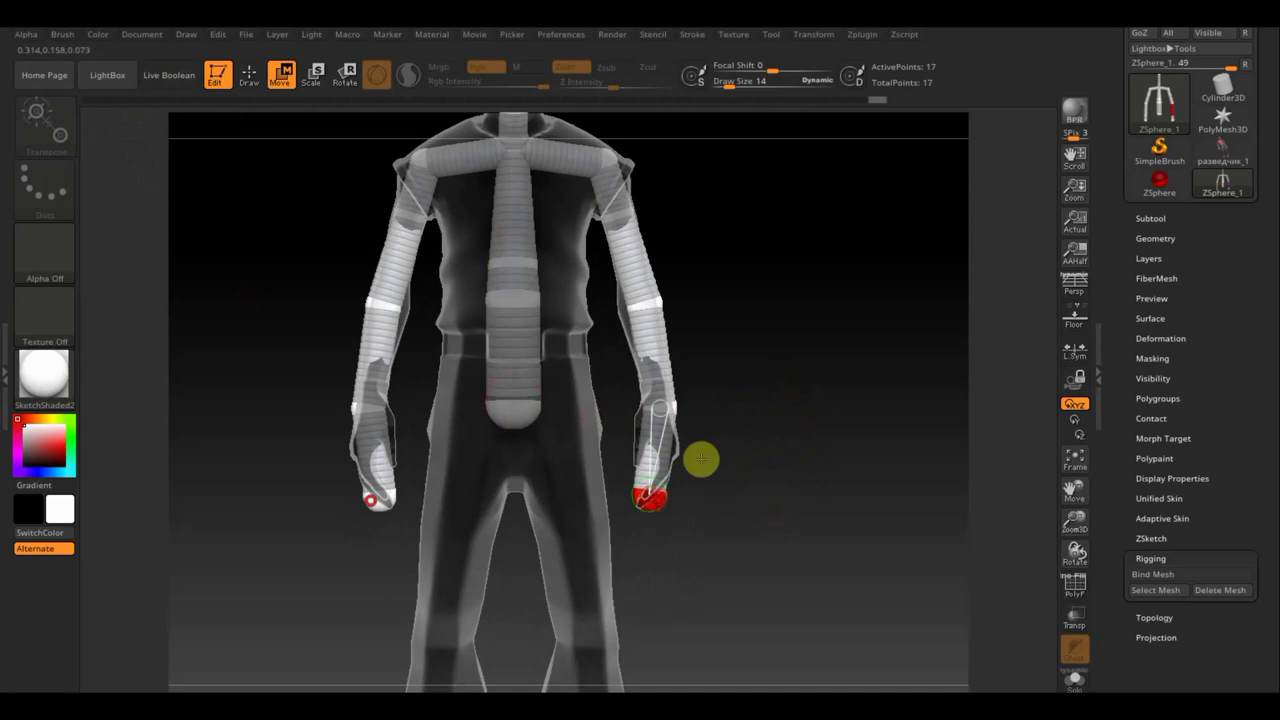
{"action": "mouse_move", "coordinate": [514, 149]}
{"action": "left_mouse_down"}
{"action": "mouse_move", "coordinate": [514, 134]}
{"action": "mouse_move", "coordinate": [513, 150]}
{"action": "left_mouse_up"}
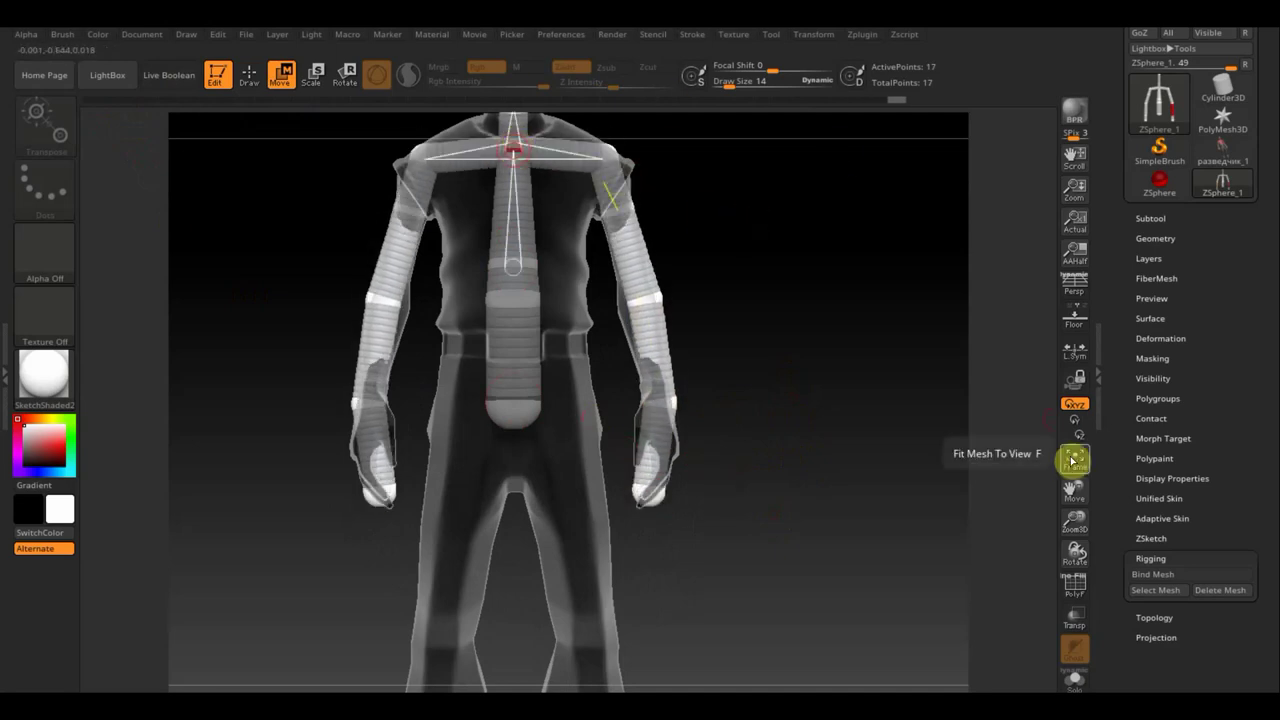
Bind the character mesh to the ZSphere skeleton and turn the view toward the arm
{"action": "left_click", "coordinate": [1167, 577]}
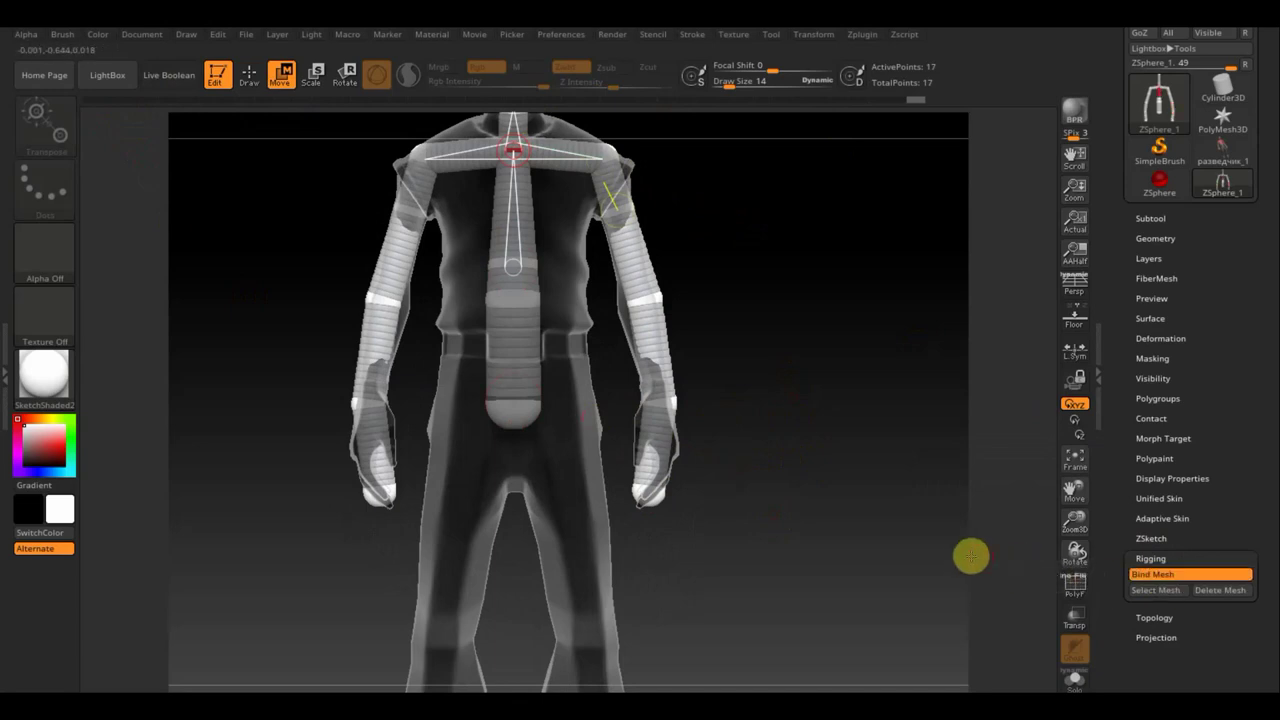
{"action": "mouse_move", "coordinate": [971, 556]}
{"action": "left_mouse_down"}
{"action": "mouse_move", "coordinate": [929, 560]}
{"action": "mouse_move", "coordinate": [891, 537]}
{"action": "mouse_move", "coordinate": [914, 600]}
{"action": "mouse_move", "coordinate": [919, 560]}
{"action": "mouse_move", "coordinate": [957, 560]}
{"action": "mouse_move", "coordinate": [900, 503]}
{"action": "mouse_move", "coordinate": [929, 600]}
{"action": "mouse_move", "coordinate": [837, 453]}
{"action": "left_mouse_up"}
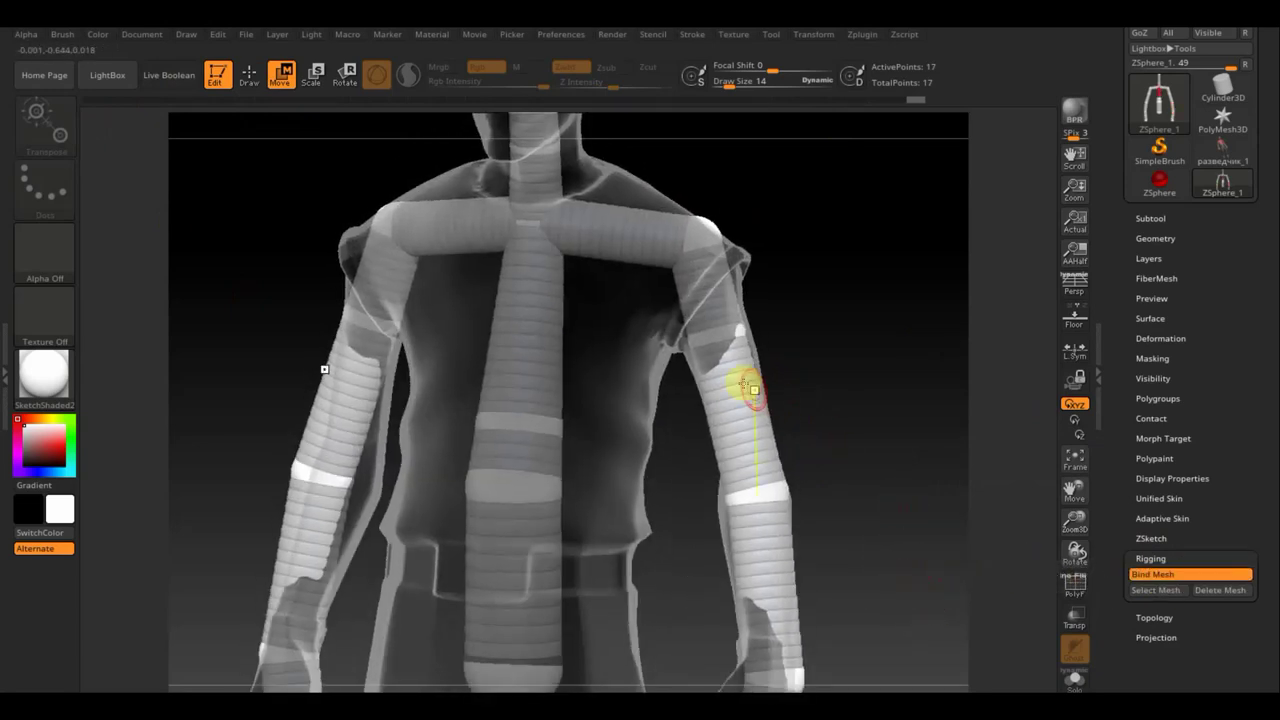
{"action": "left_click_drag", "start_coordinate": [717, 341], "coordinate": [716, 338]}
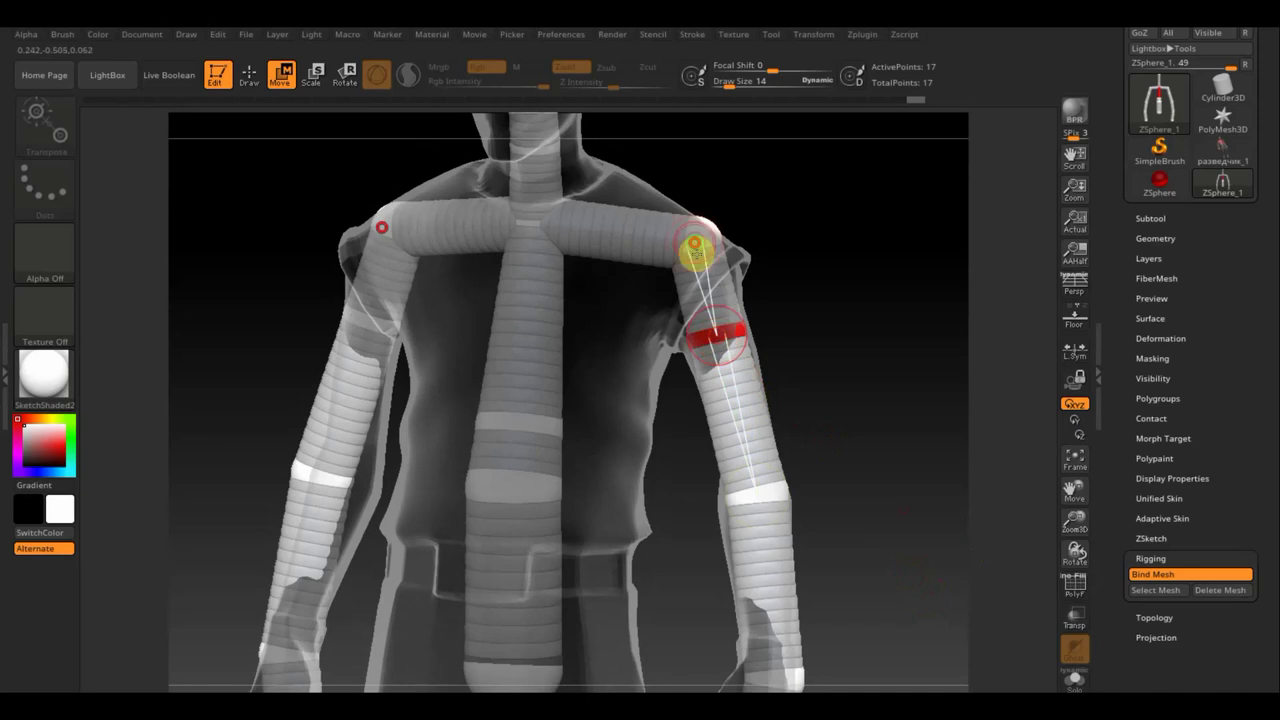
{"action": "mouse_move", "coordinate": [831, 354]}
{"action": "left_mouse_down"}
{"action": "mouse_move", "coordinate": [652, 292]}
{"action": "mouse_move", "coordinate": [678, 386]}
{"action": "left_mouse_up"}
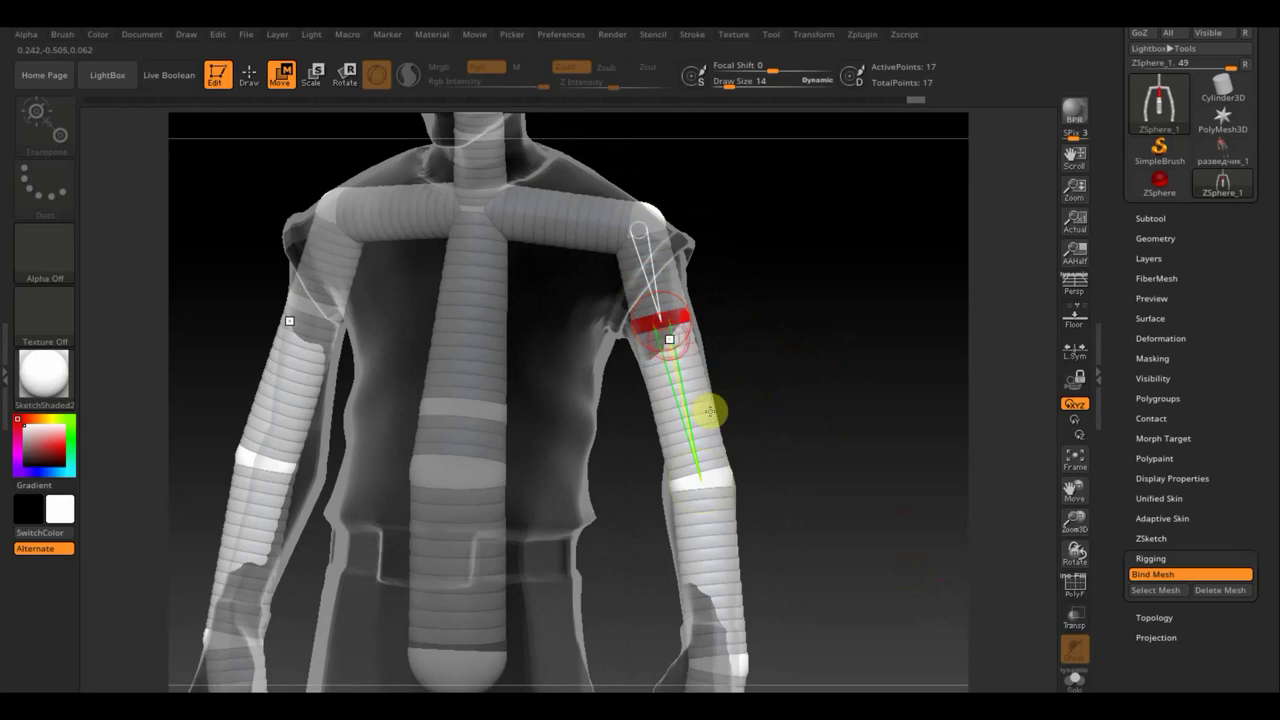
{"action": "mouse_move", "coordinate": [795, 490]}
{"action": "left_mouse_down"}
{"action": "mouse_move", "coordinate": [803, 449]}
{"action": "mouse_move", "coordinate": [765, 392]}
{"action": "left_mouse_up"}
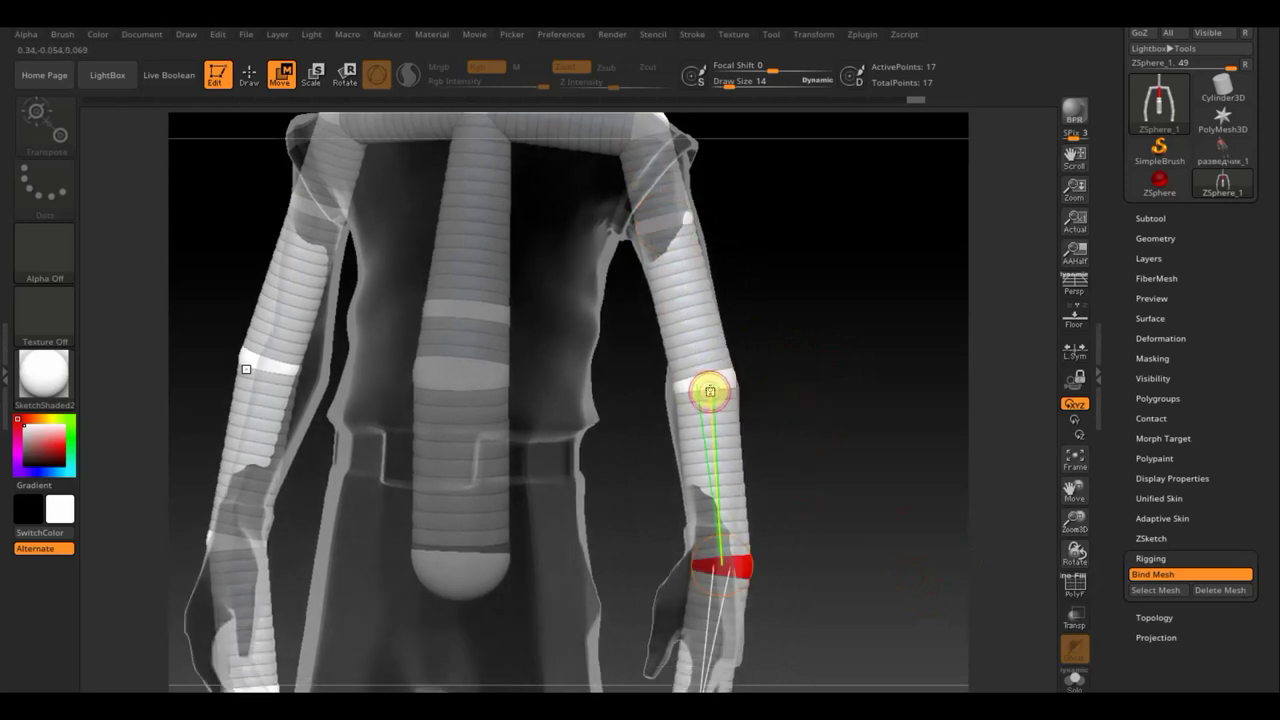
Rotate the elbow ZSphere to bend the forearm, then frame the whole figure
{"action": "left_click", "coordinate": [711, 381]}
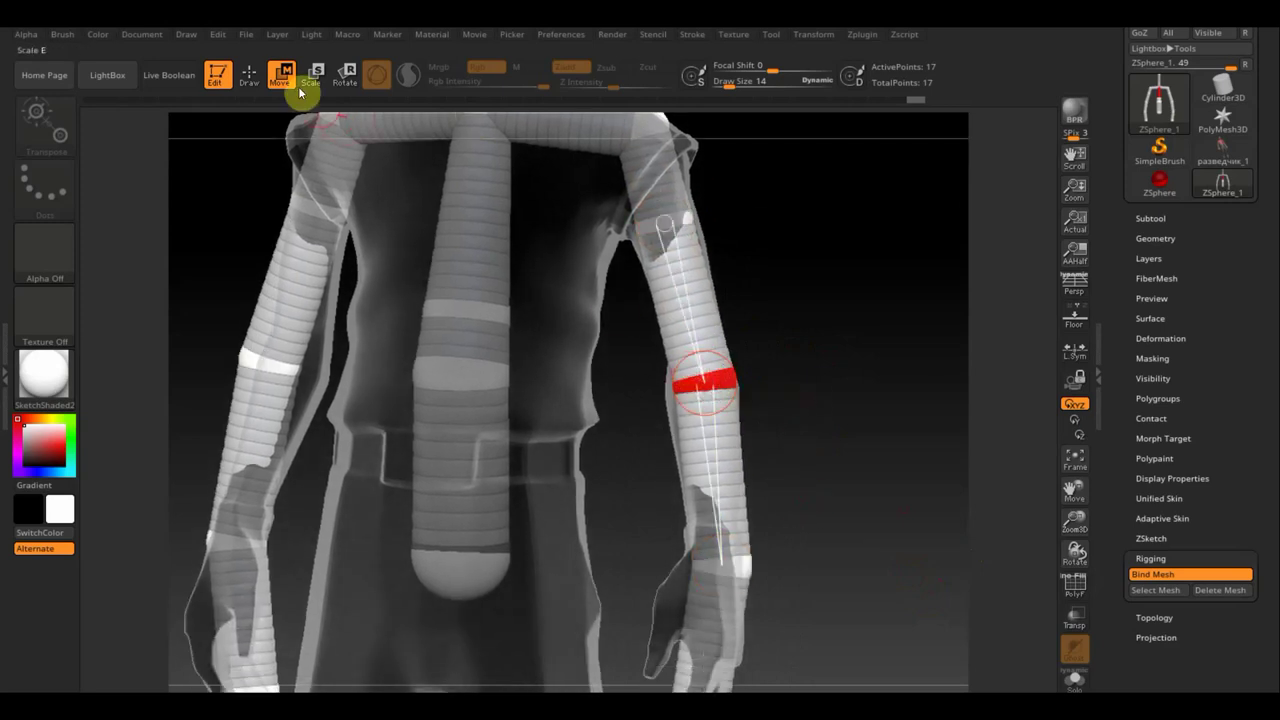
{"action": "left_click", "coordinate": [345, 75]}
{"action": "mouse_move", "coordinate": [716, 385]}
{"action": "left_mouse_down"}
{"action": "mouse_move", "coordinate": [808, 340]}
{"action": "mouse_move", "coordinate": [759, 348]}
{"action": "left_mouse_up"}
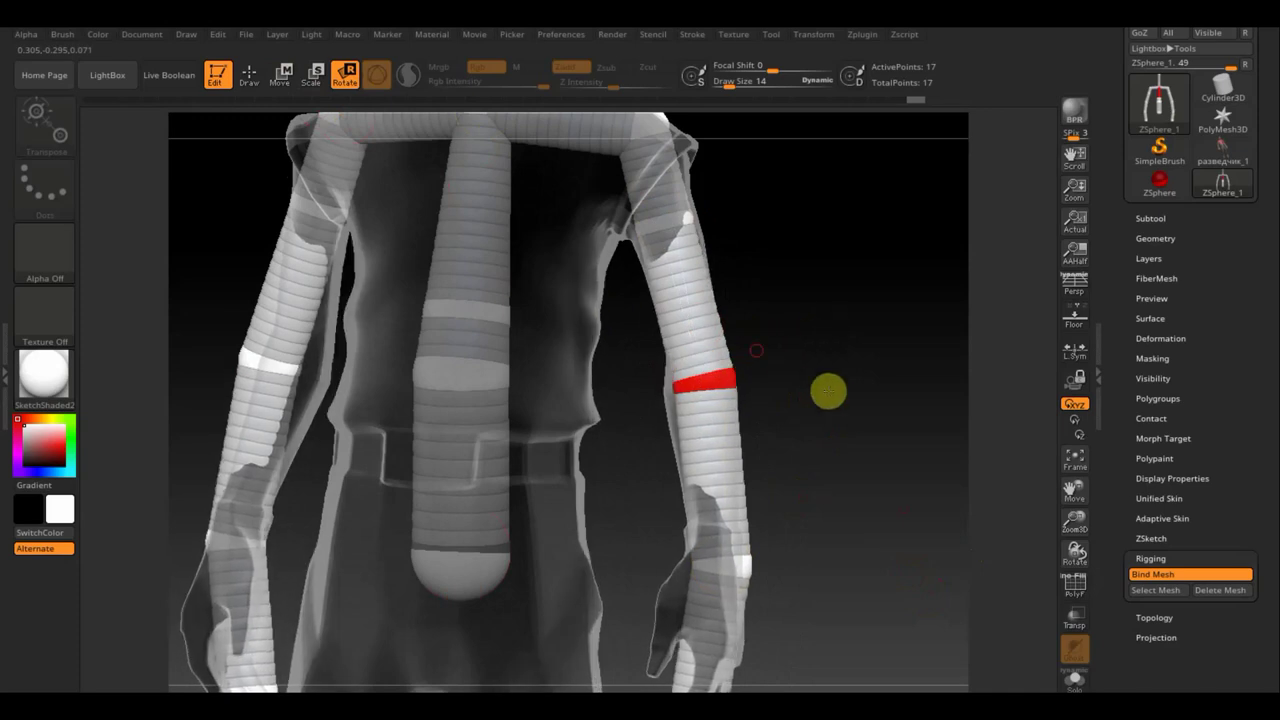
{"action": "key", "text": "f"}
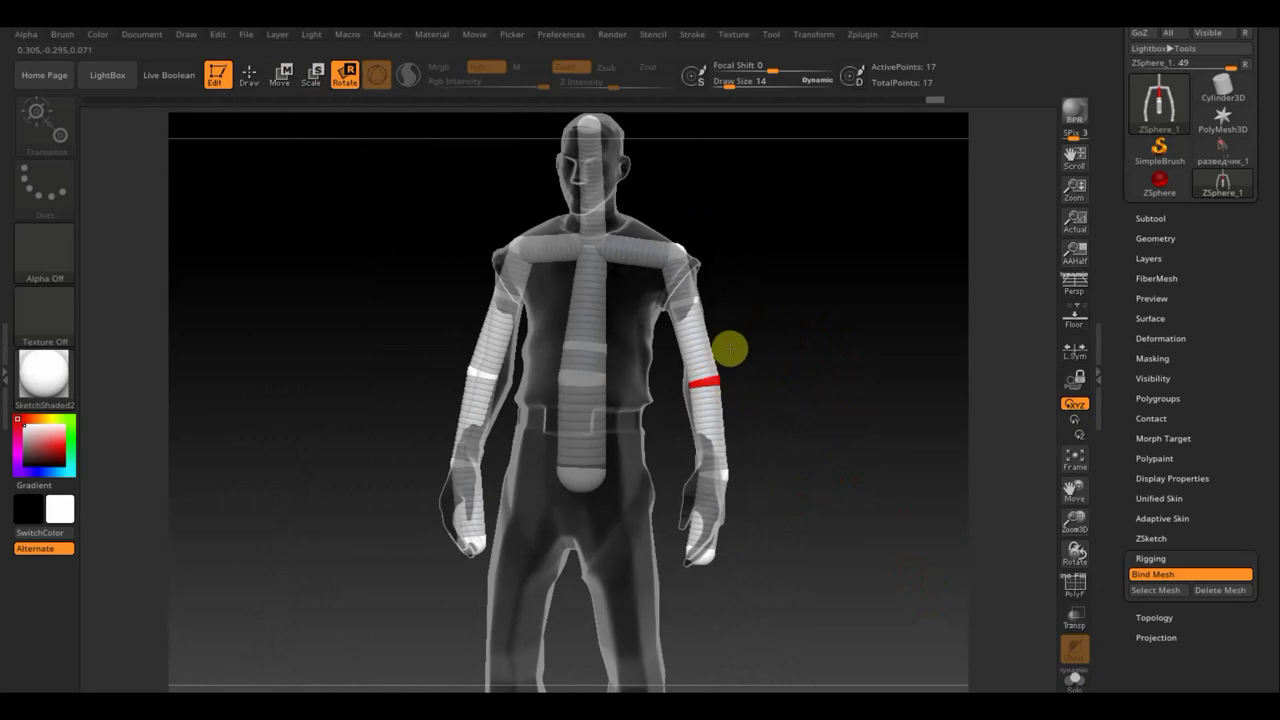
Bend the right hand ZSphere into a new pose in Rotate mode
{"action": "mouse_move", "coordinate": [826, 294]}
{"action": "left_mouse_down"}
{"action": "mouse_move", "coordinate": [846, 320]}
{"action": "mouse_move", "coordinate": [848, 357]}
{"action": "mouse_move", "coordinate": [737, 314]}
{"action": "left_mouse_up"}
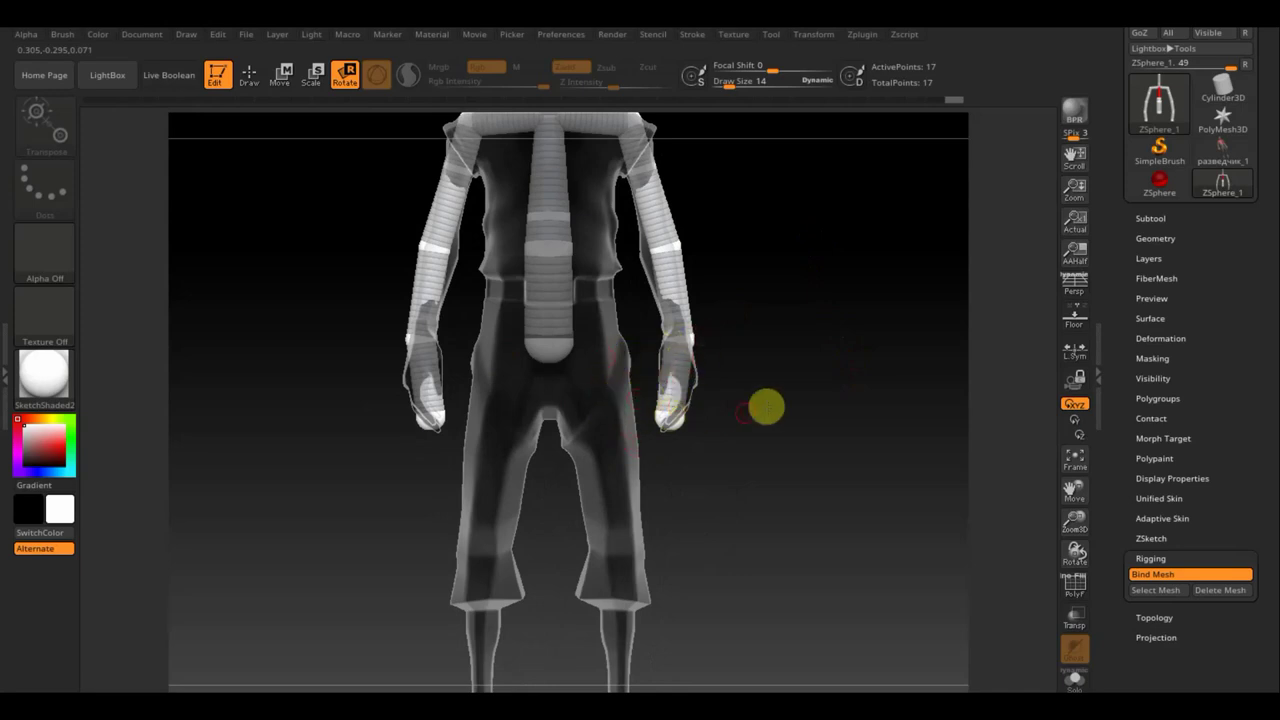
{"action": "left_click_drag", "start_coordinate": [766, 407], "coordinate": [763, 440], "text": "alt"}
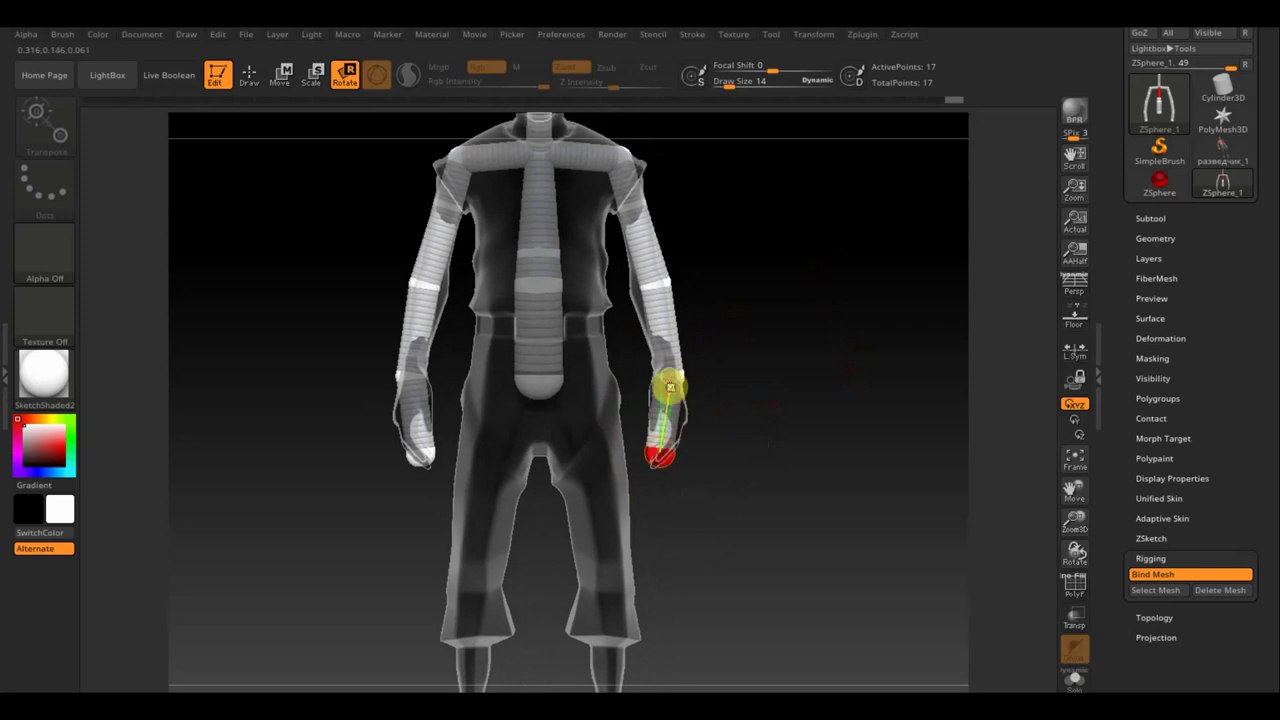
{"action": "mouse_move", "coordinate": [671, 386]}
{"action": "left_mouse_down"}
{"action": "mouse_move", "coordinate": [726, 374]}
{"action": "mouse_move", "coordinate": [651, 400]}
{"action": "mouse_move", "coordinate": [674, 403]}
{"action": "left_mouse_up"}
{"action": "mouse_move", "coordinate": [751, 391]}
{"action": "left_mouse_down", "text": "alt"}
{"action": "mouse_move", "coordinate": [794, 429]}
{"action": "mouse_move", "coordinate": [796, 454]}
{"action": "mouse_move", "coordinate": [720, 460]}
{"action": "left_mouse_up", "text": "alt"}
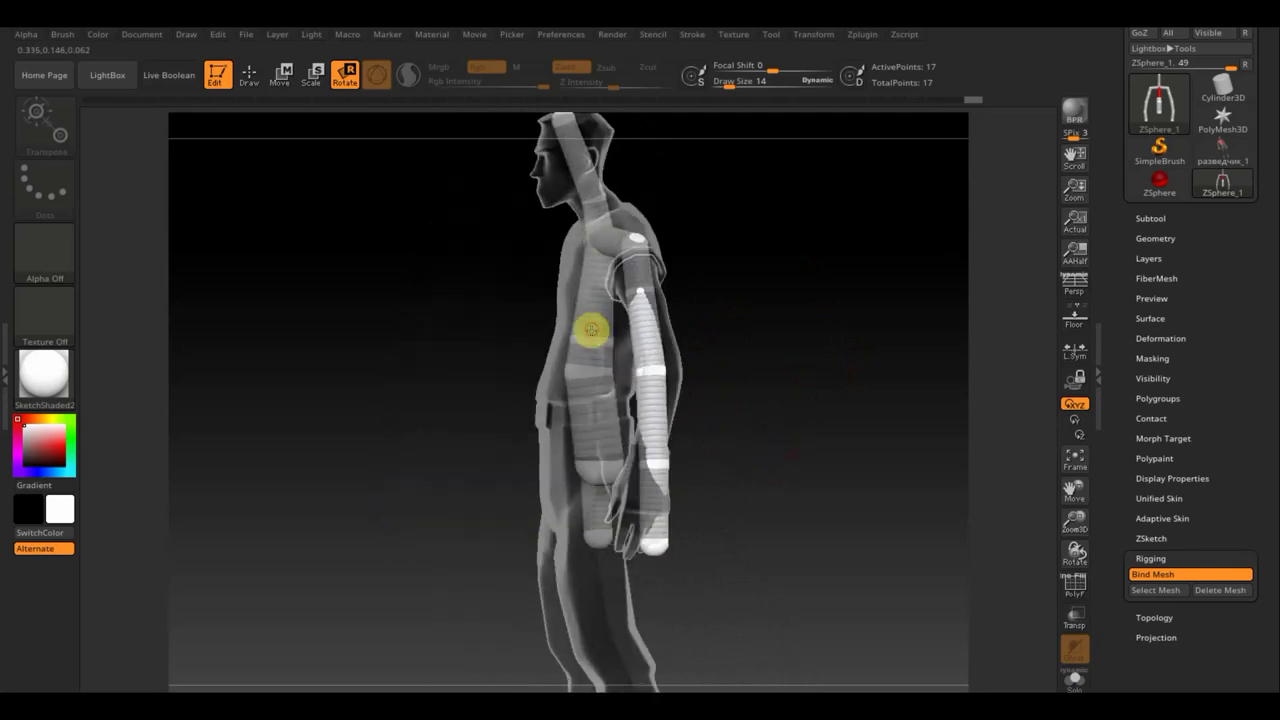
Tilt the head and neck back from a side view, then rotate the right arm inward and back
{"action": "mouse_move", "coordinate": [592, 330]}
{"action": "left_mouse_down"}
{"action": "mouse_move", "coordinate": [549, 334]}
{"action": "mouse_move", "coordinate": [680, 337]}
{"action": "mouse_move", "coordinate": [580, 309]}
{"action": "mouse_move", "coordinate": [591, 302]}
{"action": "left_mouse_up"}
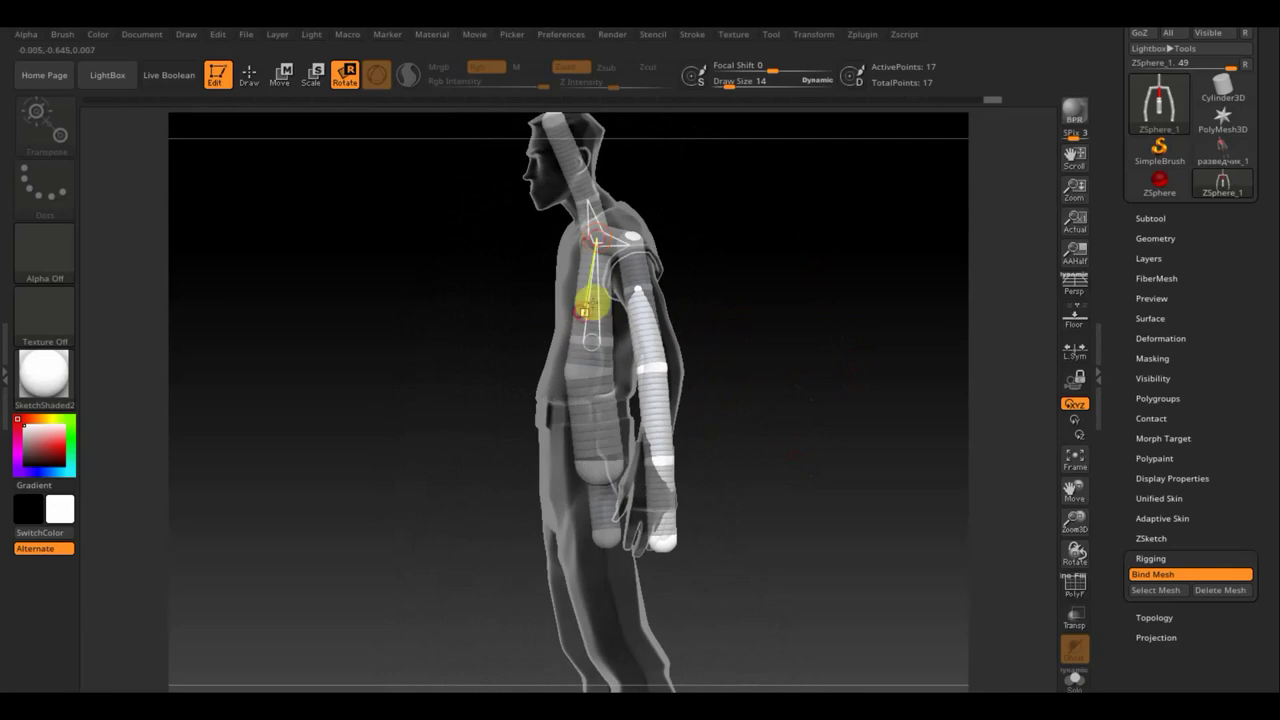
{"action": "mouse_move", "coordinate": [590, 215]}
{"action": "left_mouse_down"}
{"action": "mouse_move", "coordinate": [586, 163]}
{"action": "mouse_move", "coordinate": [617, 157]}
{"action": "mouse_move", "coordinate": [691, 191]}
{"action": "mouse_move", "coordinate": [654, 163]}
{"action": "mouse_move", "coordinate": [654, 241]}
{"action": "left_mouse_up"}
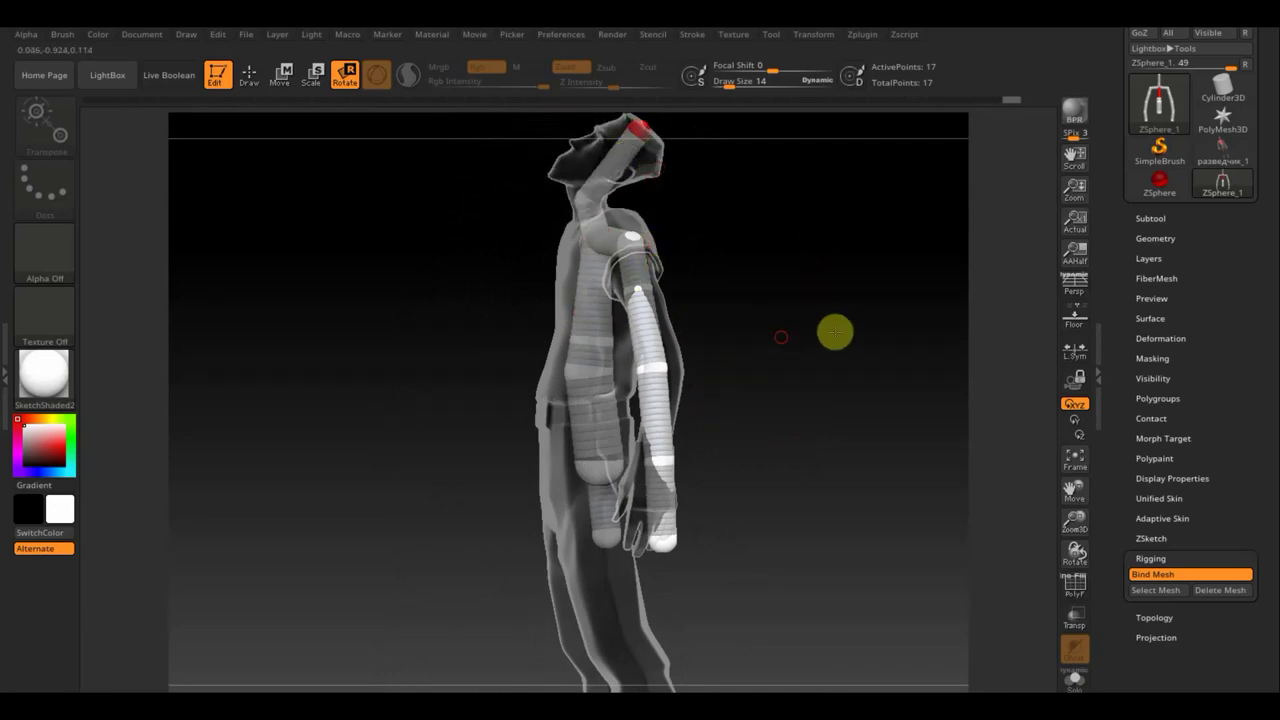
{"action": "left_click_drag", "start_coordinate": [835, 332], "coordinate": [669, 285]}
{"action": "mouse_move", "coordinate": [645, 237]}
{"action": "left_mouse_down"}
{"action": "mouse_move", "coordinate": [640, 280]}
{"action": "mouse_move", "coordinate": [703, 226]}
{"action": "mouse_move", "coordinate": [480, 211]}
{"action": "left_mouse_up"}
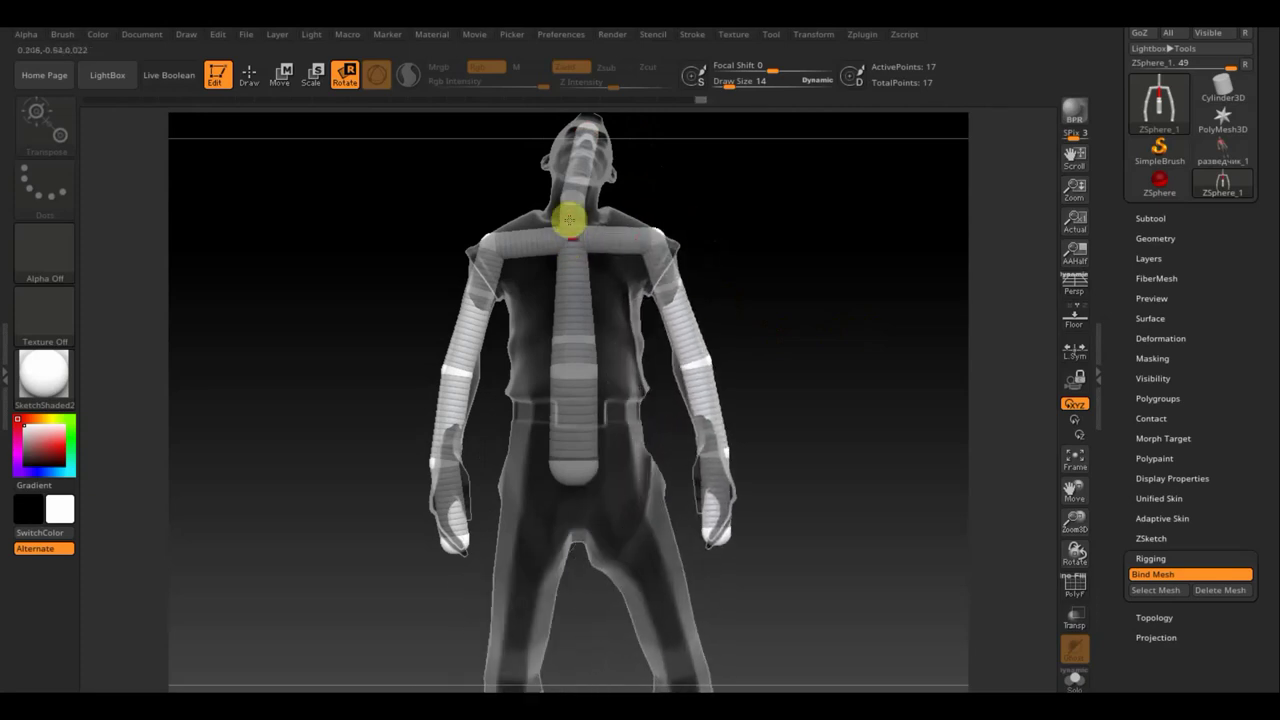
In Move mode, raise the chest ZSphere and pull both elbow ZSpheres outward
{"action": "left_click", "coordinate": [283, 74]}
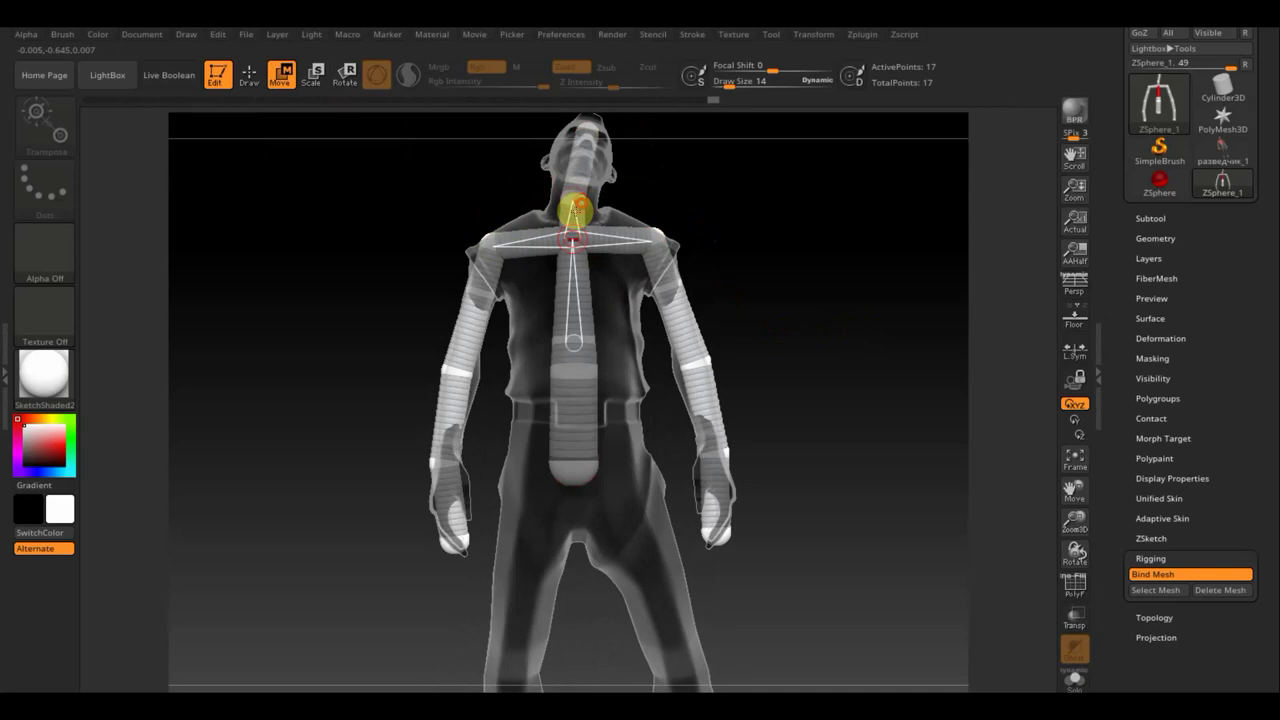
{"action": "left_click_drag", "start_coordinate": [570, 243], "coordinate": [571, 234]}
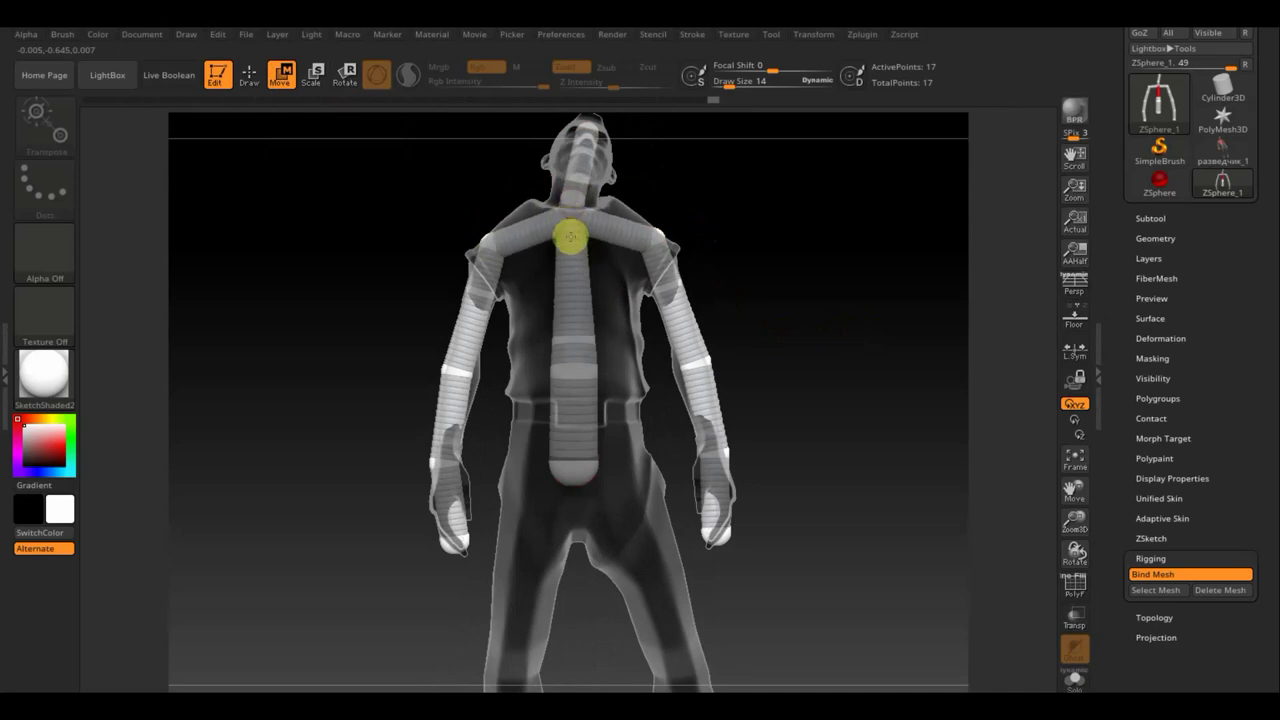
{"action": "left_click_drag", "start_coordinate": [454, 372], "coordinate": [425, 362]}
{"action": "left_click_drag", "start_coordinate": [695, 366], "coordinate": [732, 357]}
Zoom out to frame the whole posed figure in side profile and expand Adaptive Skin
{"action": "mouse_move", "coordinate": [896, 430]}
{"action": "left_mouse_down"}
{"action": "mouse_move", "coordinate": [871, 334]}
{"action": "mouse_move", "coordinate": [783, 417]}
{"action": "left_mouse_up"}
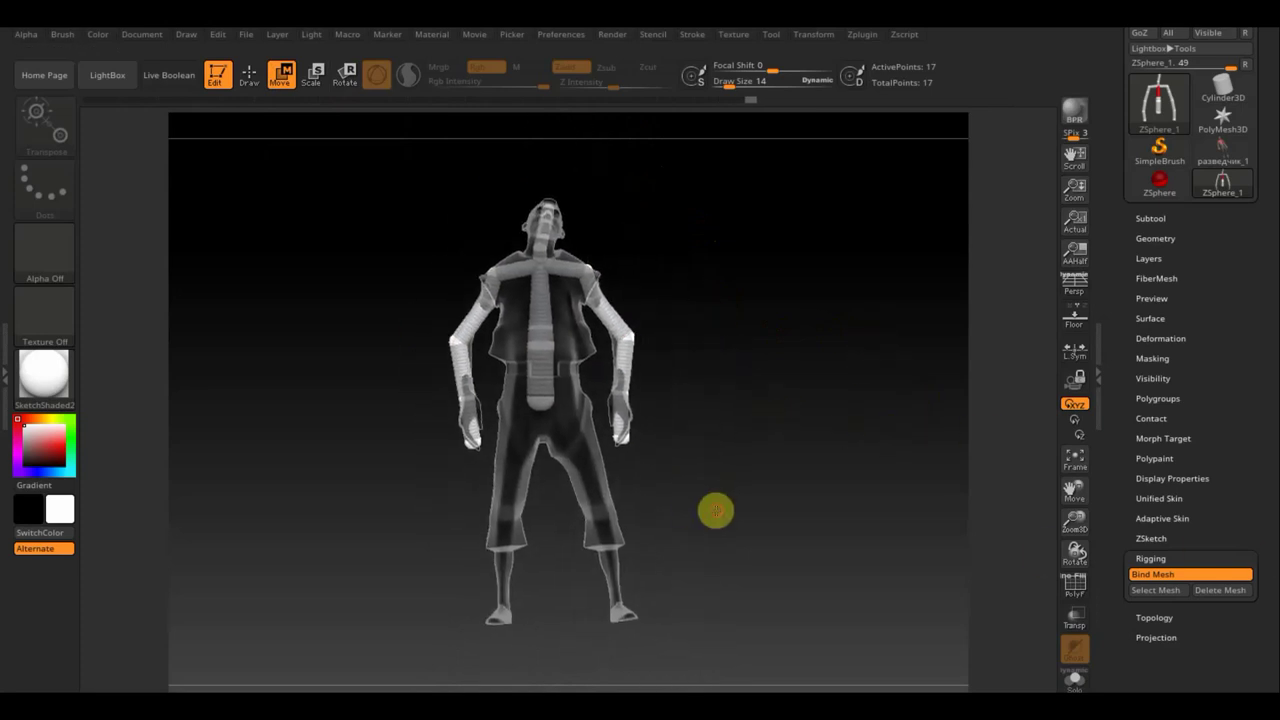
{"action": "mouse_move", "coordinate": [716, 511]}
{"action": "left_mouse_down"}
{"action": "mouse_move", "coordinate": [654, 523]}
{"action": "mouse_move", "coordinate": [746, 511]}
{"action": "mouse_move", "coordinate": [609, 340]}
{"action": "mouse_move", "coordinate": [746, 427]}
{"action": "left_mouse_up"}
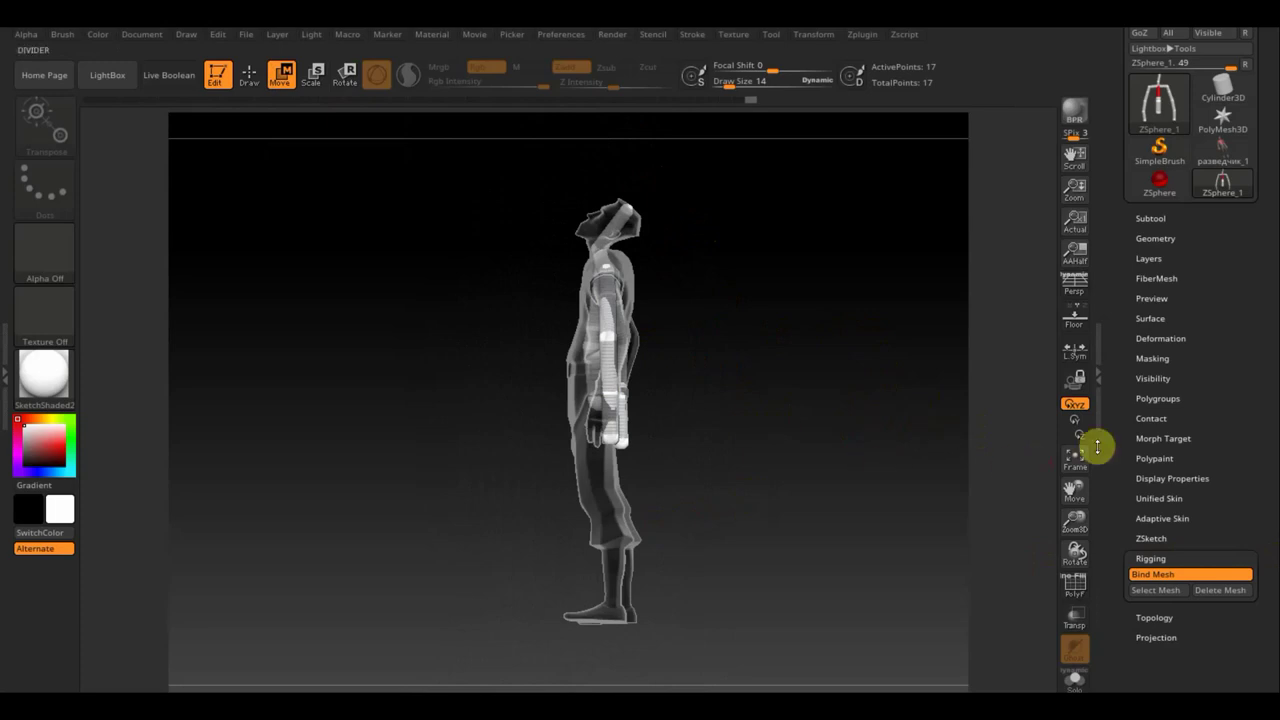
{"action": "left_click", "coordinate": [1170, 517]}
Preview the adaptive skin on the posed skeleton and bring up the Subtool and Geometry panels
{"action": "left_click", "coordinate": [1148, 535]}
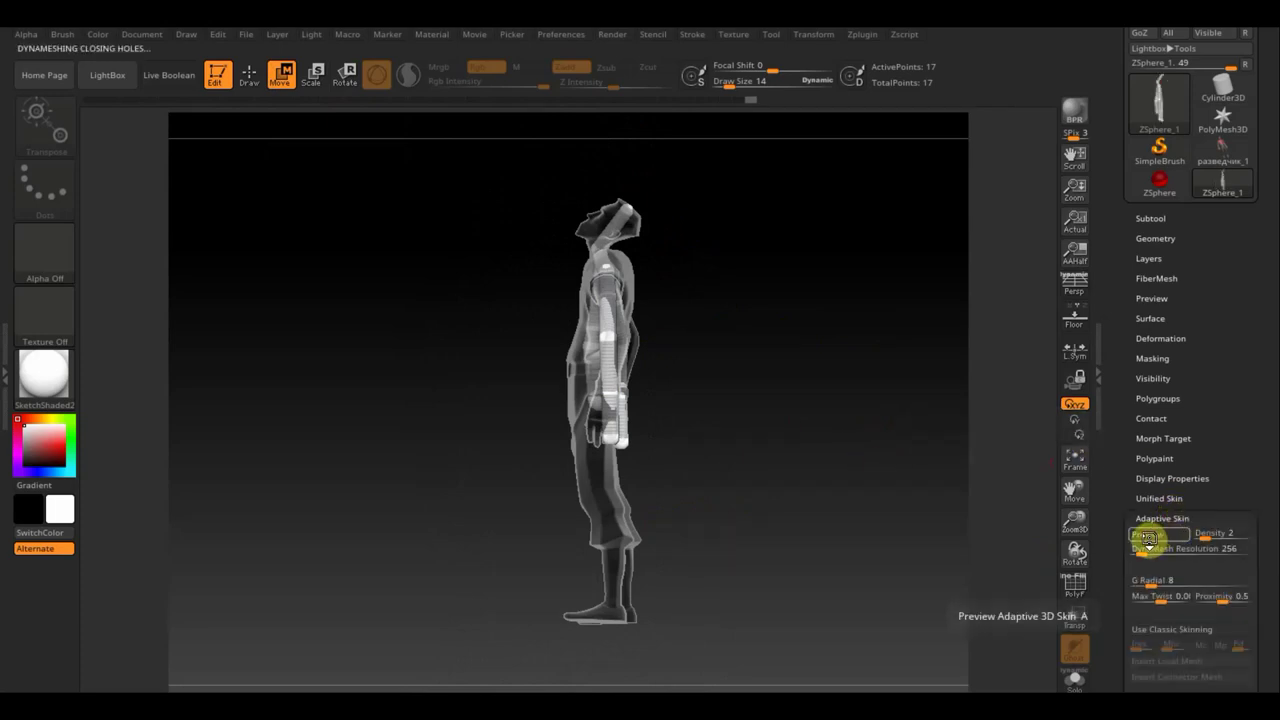
{"action": "mouse_move", "coordinate": [914, 514]}
{"action": "left_mouse_down"}
{"action": "mouse_move", "coordinate": [943, 509]}
{"action": "mouse_move", "coordinate": [886, 443]}
{"action": "mouse_move", "coordinate": [863, 503]}
{"action": "mouse_move", "coordinate": [880, 583]}
{"action": "mouse_move", "coordinate": [877, 547]}
{"action": "mouse_move", "coordinate": [820, 537]}
{"action": "left_mouse_up"}
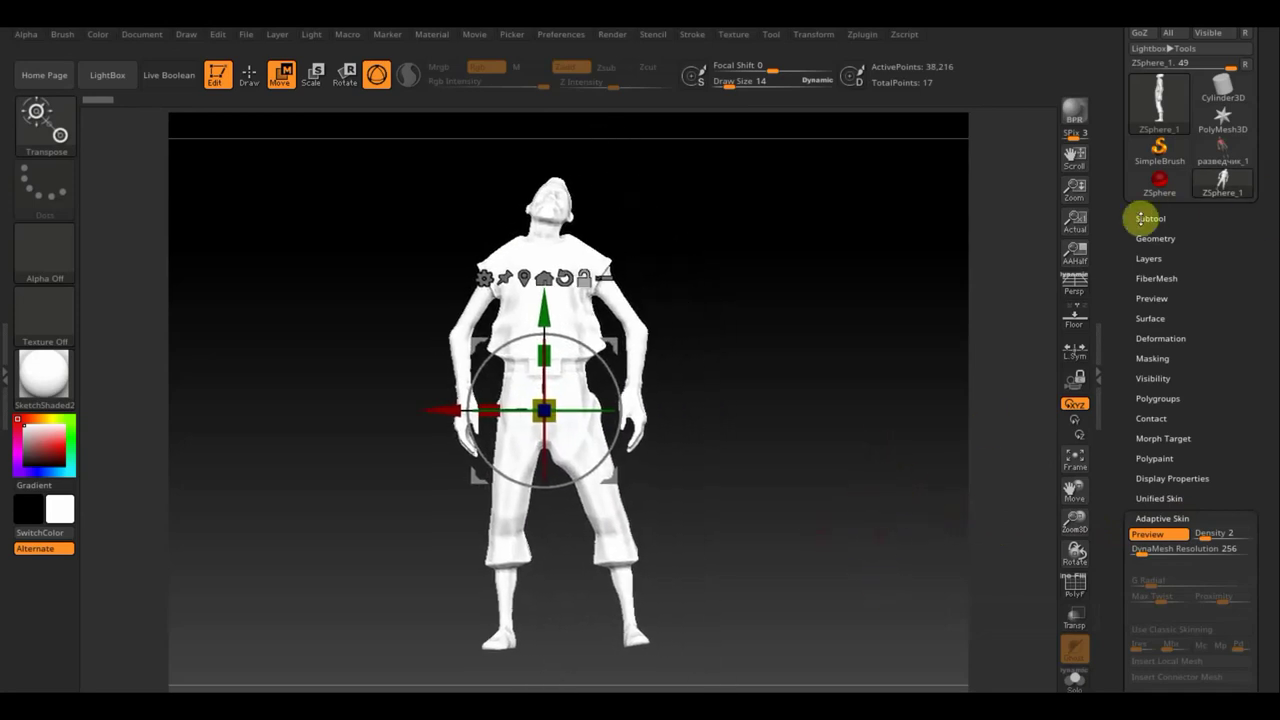
{"action": "left_click", "coordinate": [1157, 218]}
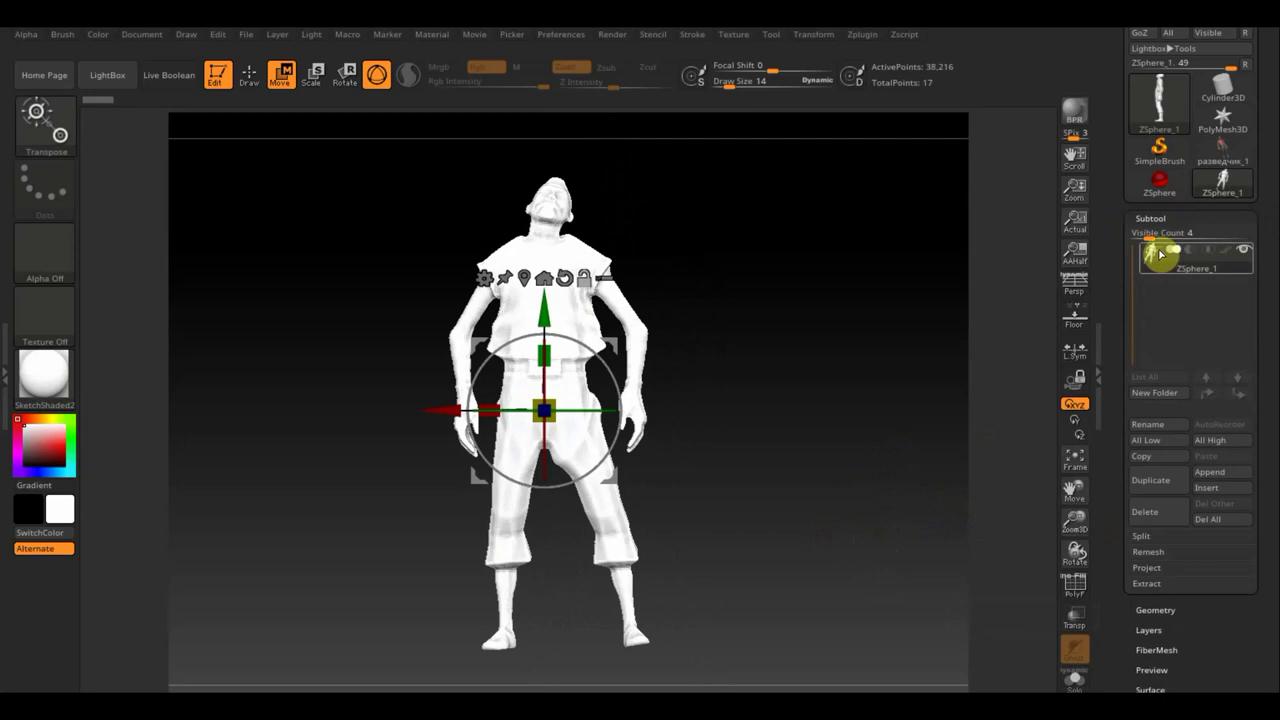
{"action": "left_click", "coordinate": [1158, 610]}
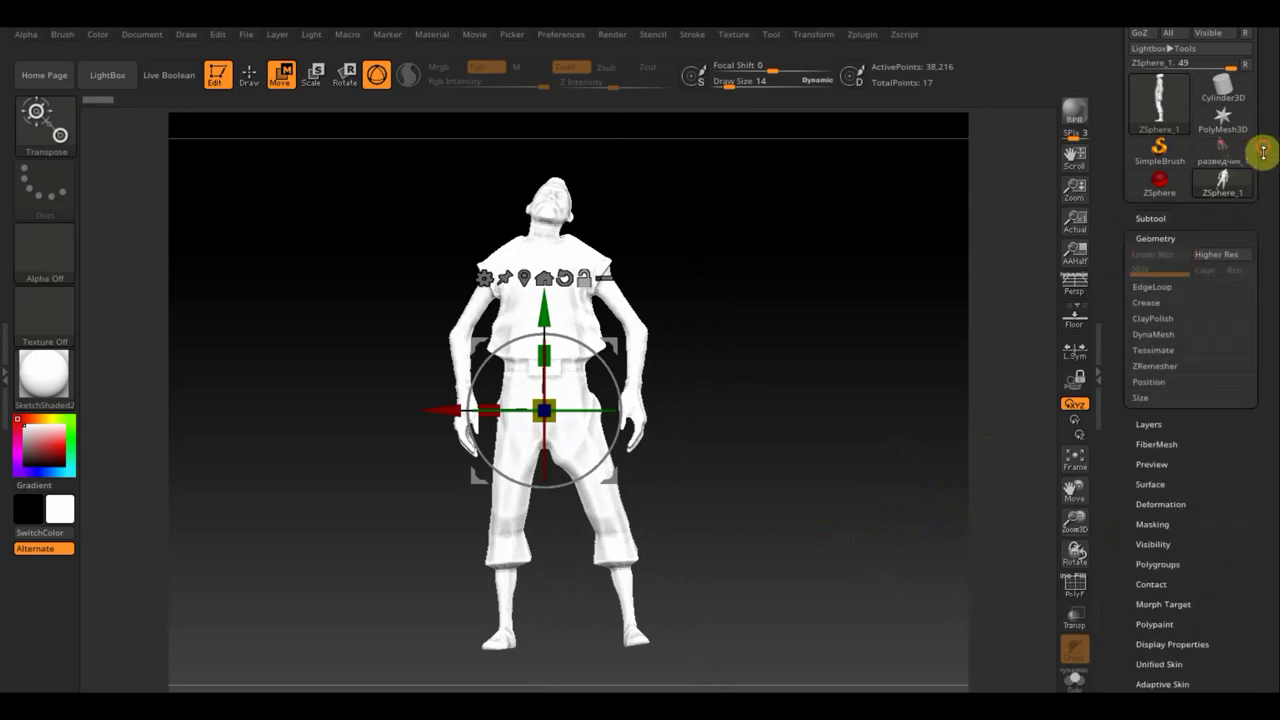
Convert the skinned preview into the PM3D_ZSphere_1 polymesh and show the Material picker
{"action": "left_click_drag", "start_coordinate": [1263, 151], "coordinate": [1260, 177]}
{"action": "left_click", "coordinate": [1205, 123]}
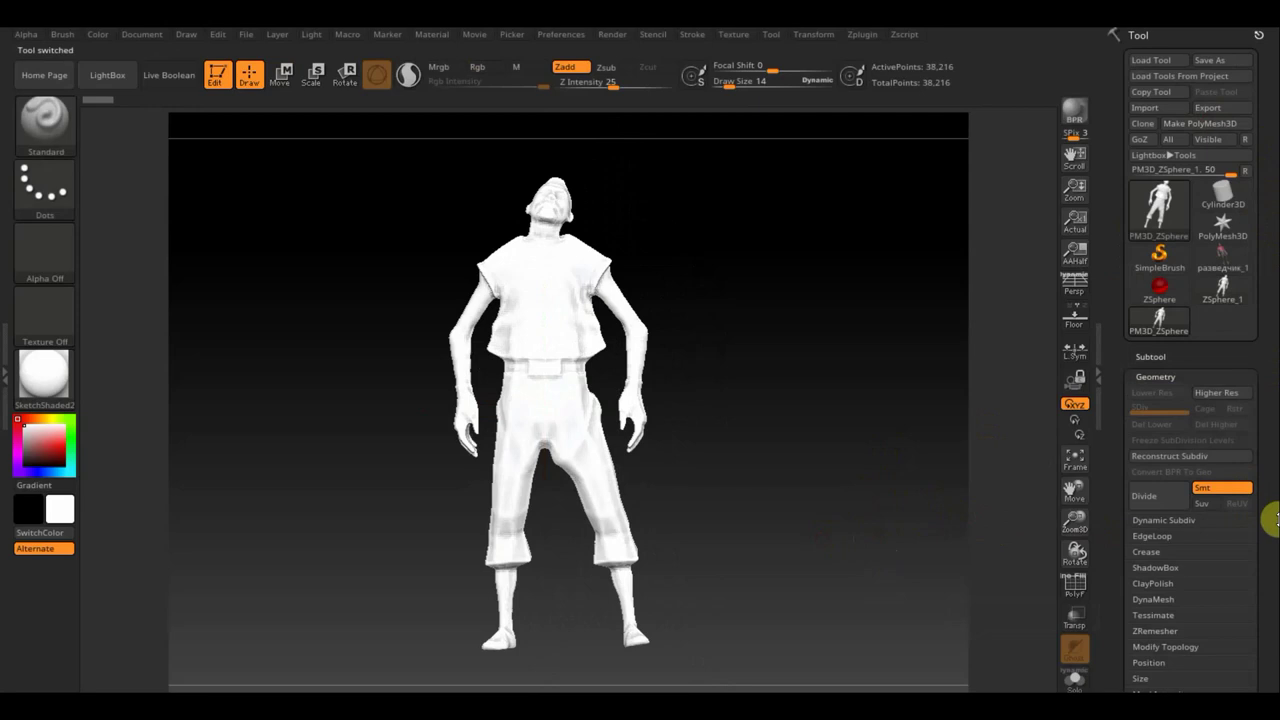
{"action": "left_click_drag", "start_coordinate": [1272, 518], "coordinate": [1265, 435]}
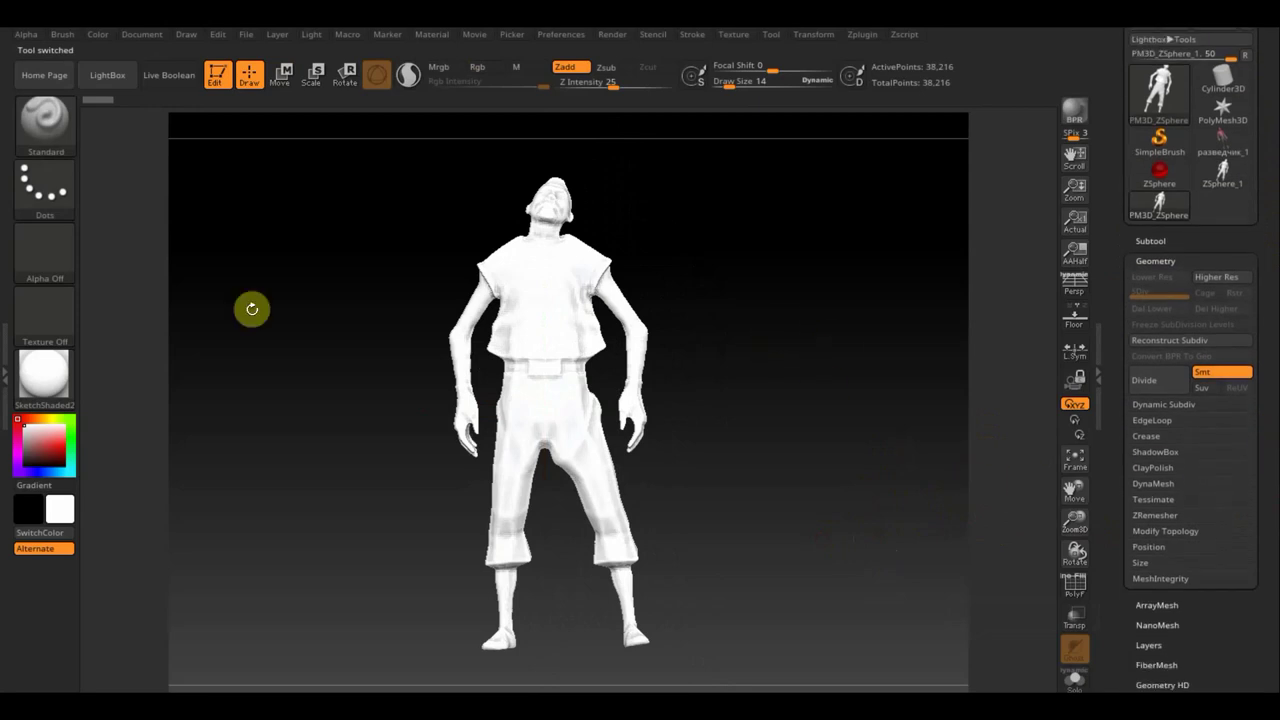
{"action": "left_click", "coordinate": [28, 390]}
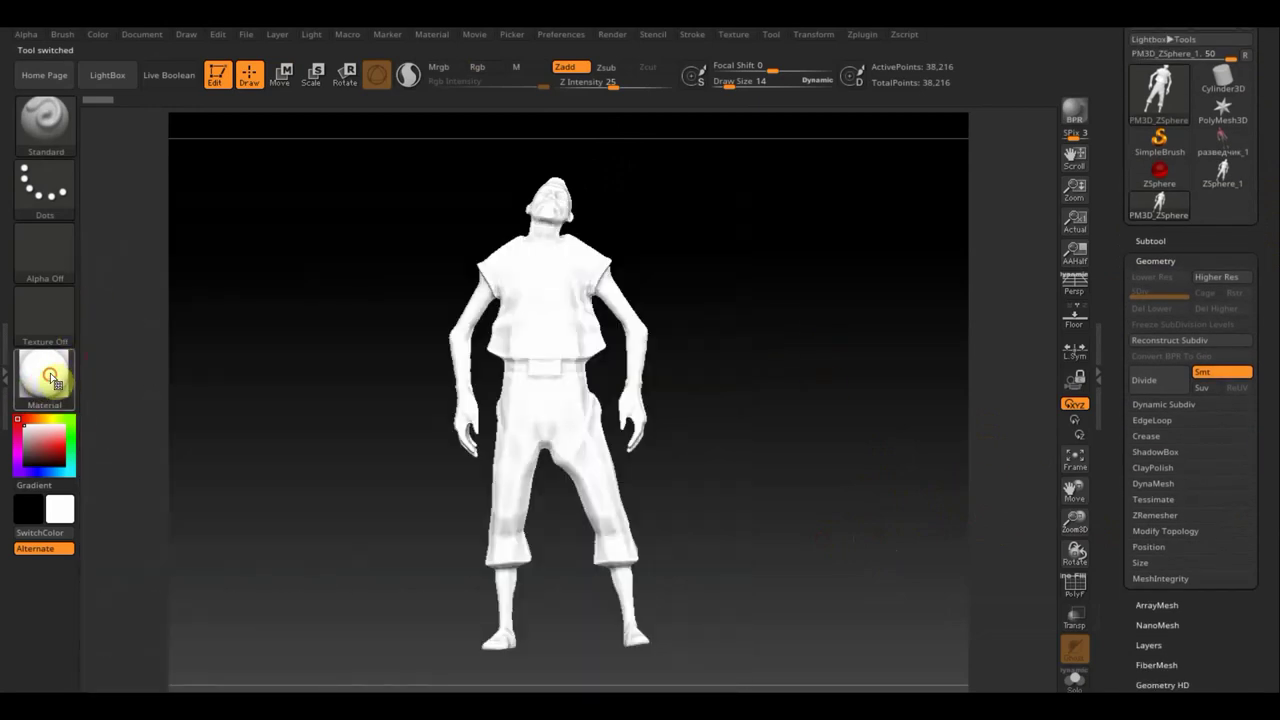
{"action": "left_click", "coordinate": [44, 375]}
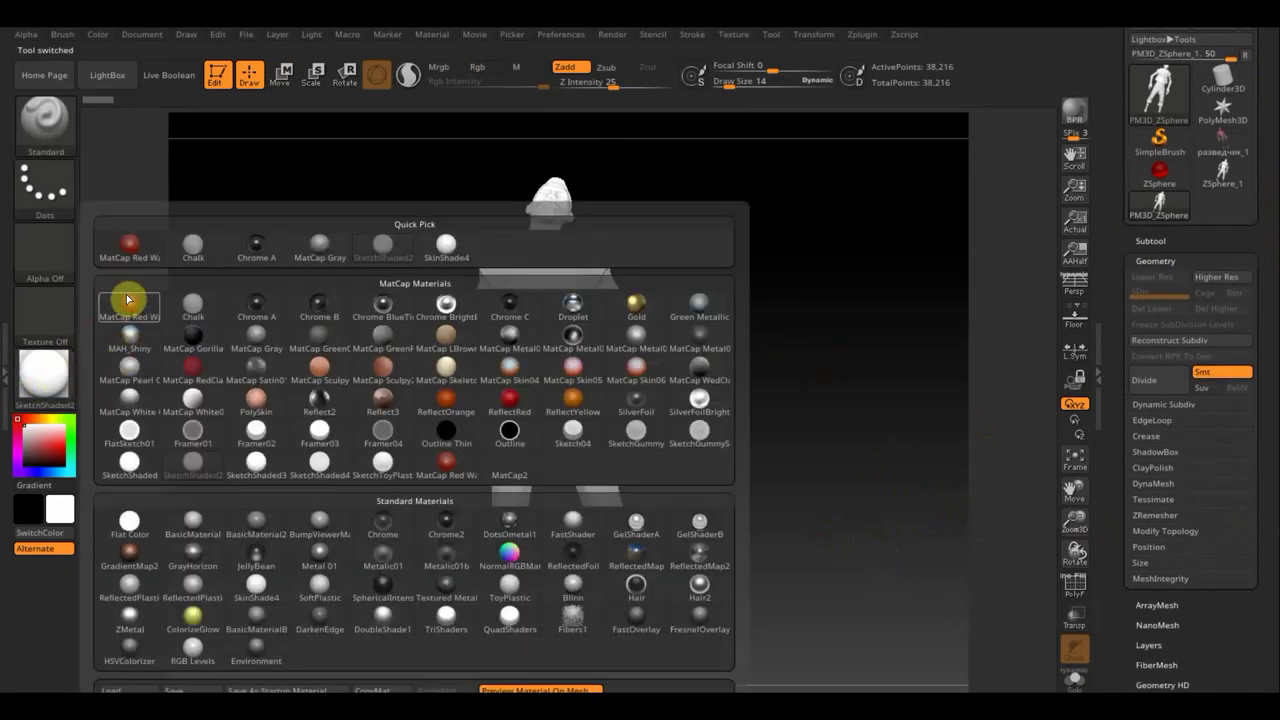
Apply MatCap Red Wax to PM3D_ZSphere_1 and orbit around the red figure to inspect it
{"action": "left_click", "coordinate": [130, 246]}
{"action": "mouse_move", "coordinate": [640, 370]}
{"action": "left_mouse_down"}
{"action": "mouse_move", "coordinate": [658, 402]}
{"action": "mouse_move", "coordinate": [666, 383]}
{"action": "left_mouse_up"}
{"action": "mouse_move", "coordinate": [621, 381]}
{"action": "left_mouse_down"}
{"action": "mouse_move", "coordinate": [800, 366]}
{"action": "mouse_move", "coordinate": [720, 372]}
{"action": "left_mouse_up"}
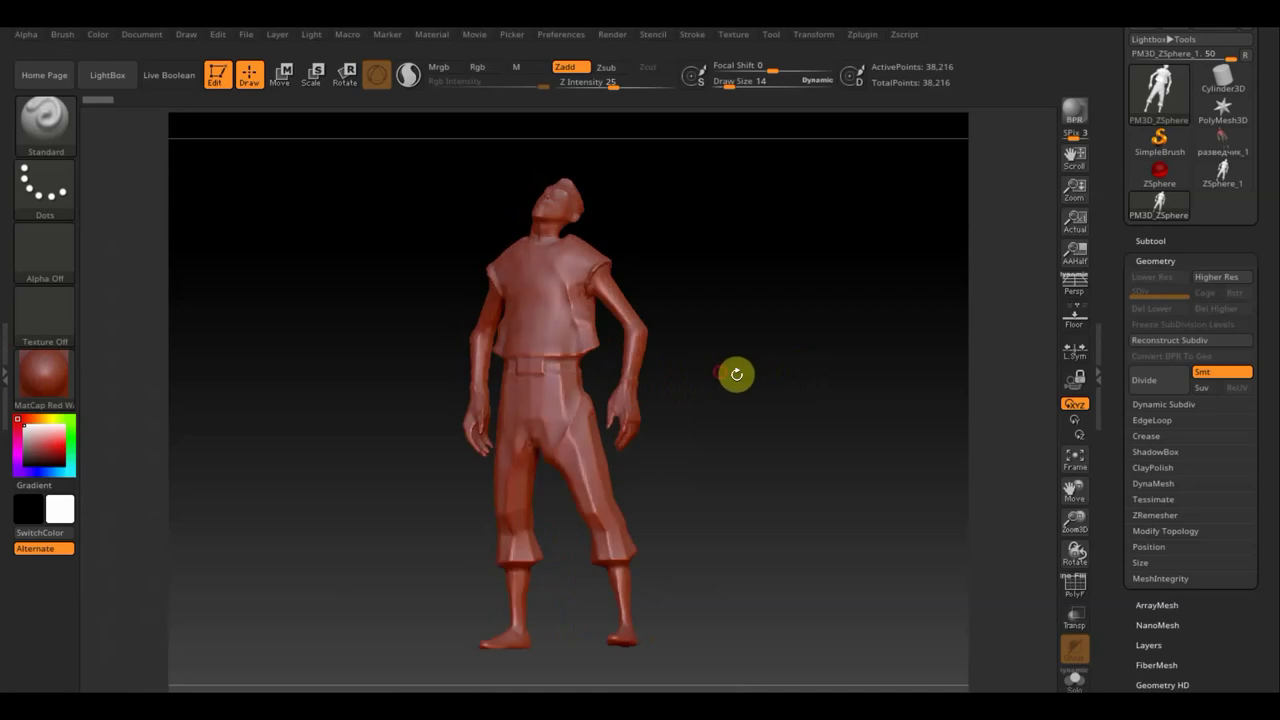
{"action": "mouse_move", "coordinate": [1237, 631]}
{"action": "left_mouse_down"}
{"action": "mouse_move", "coordinate": [1237, 514]}
{"action": "mouse_move", "coordinate": [1246, 549]}
{"action": "left_mouse_up"}
{"action": "mouse_move", "coordinate": [769, 516]}
{"action": "left_mouse_down"}
{"action": "mouse_move", "coordinate": [629, 549]}
{"action": "mouse_move", "coordinate": [812, 535]}
{"action": "mouse_move", "coordinate": [789, 517]}
{"action": "mouse_move", "coordinate": [803, 521]}
{"action": "mouse_move", "coordinate": [799, 476]}
{"action": "left_mouse_up"}
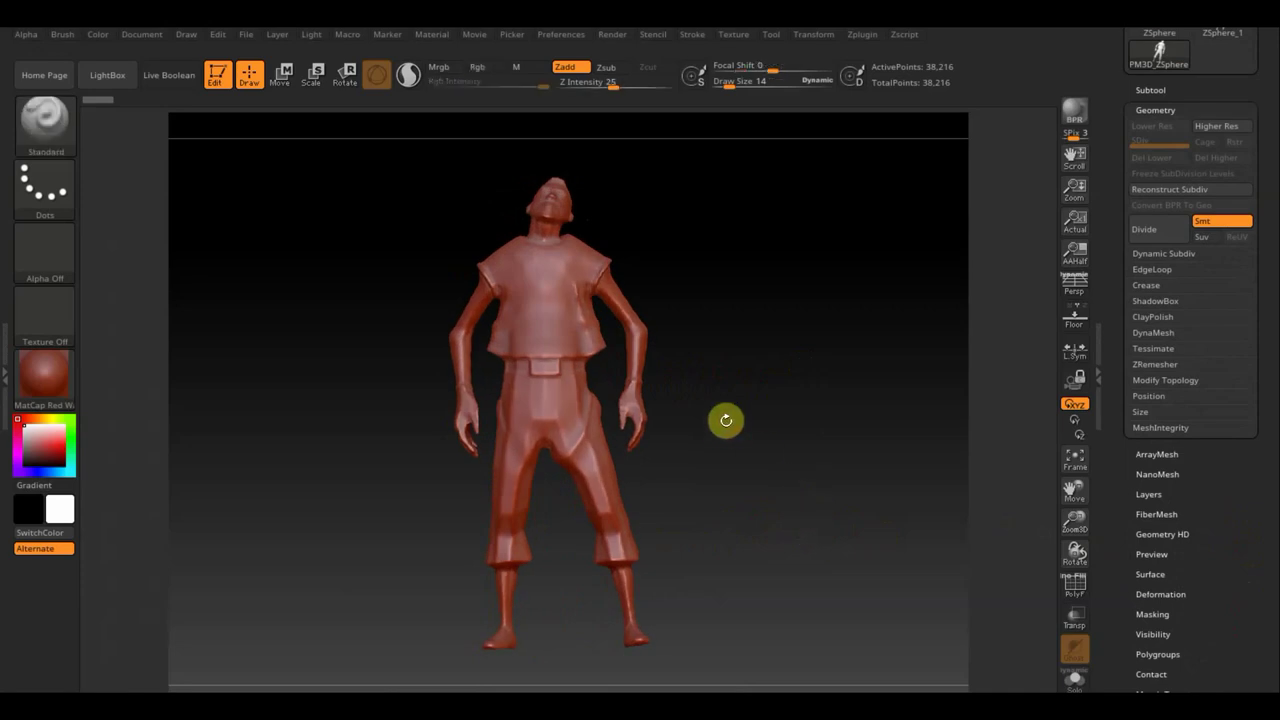
{"action": "left_click_drag", "start_coordinate": [732, 449], "coordinate": [797, 366]}
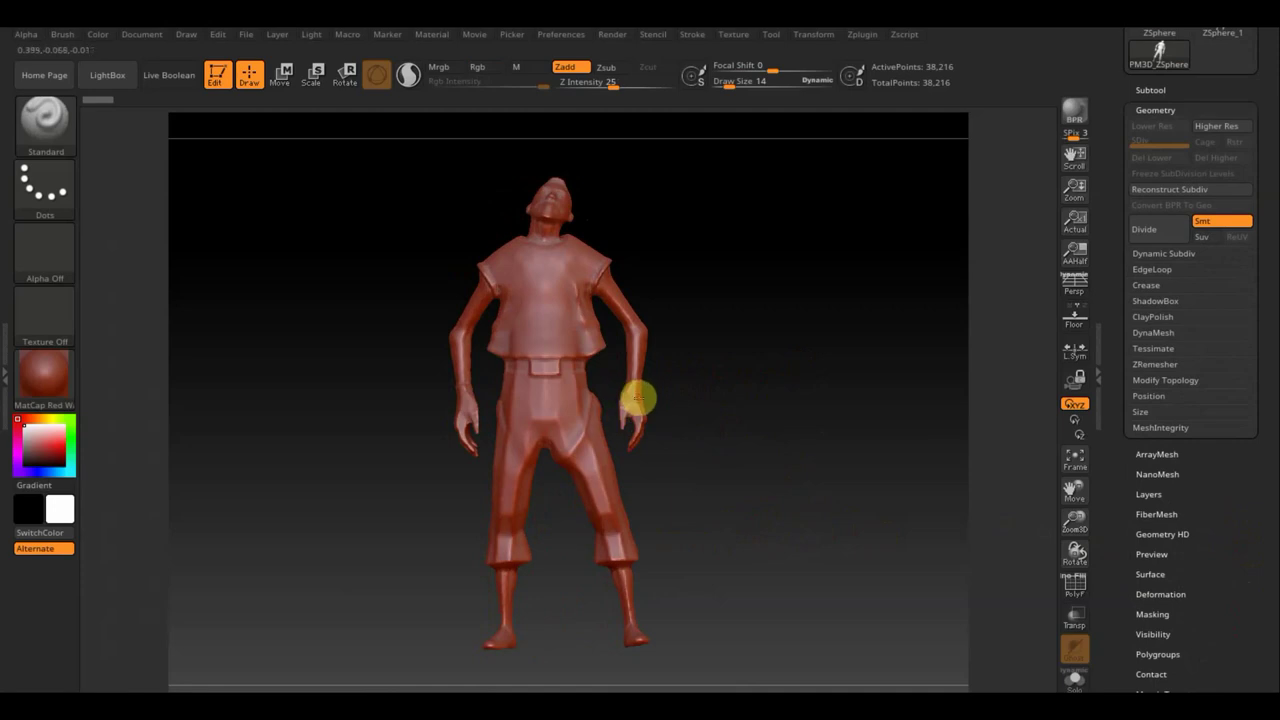
{"action": "mouse_move", "coordinate": [637, 398]}
{"action": "left_mouse_down"}
{"action": "mouse_move", "coordinate": [705, 354]}
{"action": "mouse_move", "coordinate": [643, 431]}
{"action": "mouse_move", "coordinate": [523, 366]}
{"action": "mouse_move", "coordinate": [609, 394]}
{"action": "mouse_move", "coordinate": [563, 443]}
{"action": "mouse_move", "coordinate": [903, 346]}
{"action": "mouse_move", "coordinate": [589, 346]}
{"action": "mouse_move", "coordinate": [642, 259]}
{"action": "left_mouse_up"}
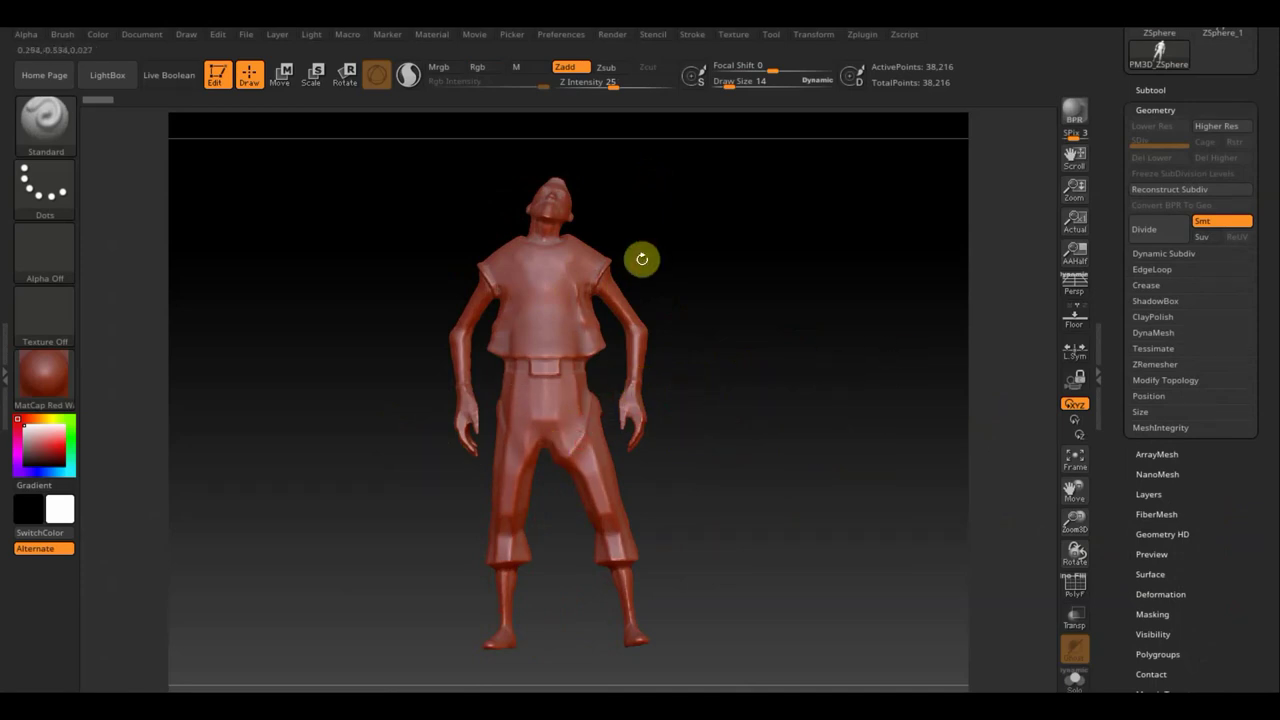